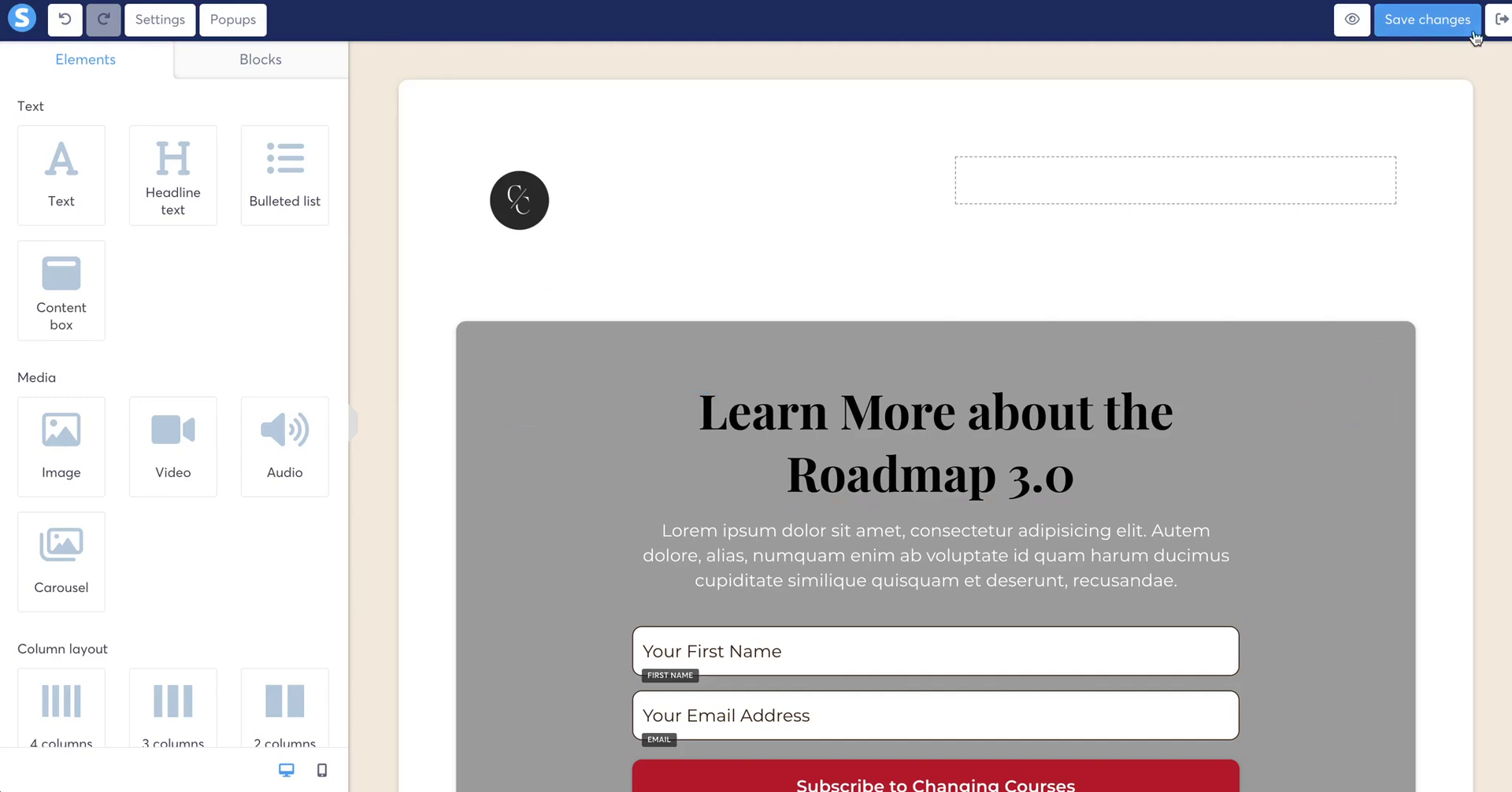
Save the squeeze page changes and exit the editor to the funnel's step overview
{"action": "left_click", "coordinate": [1436, 26]}
{"action": "left_click", "coordinate": [1501, 19]}
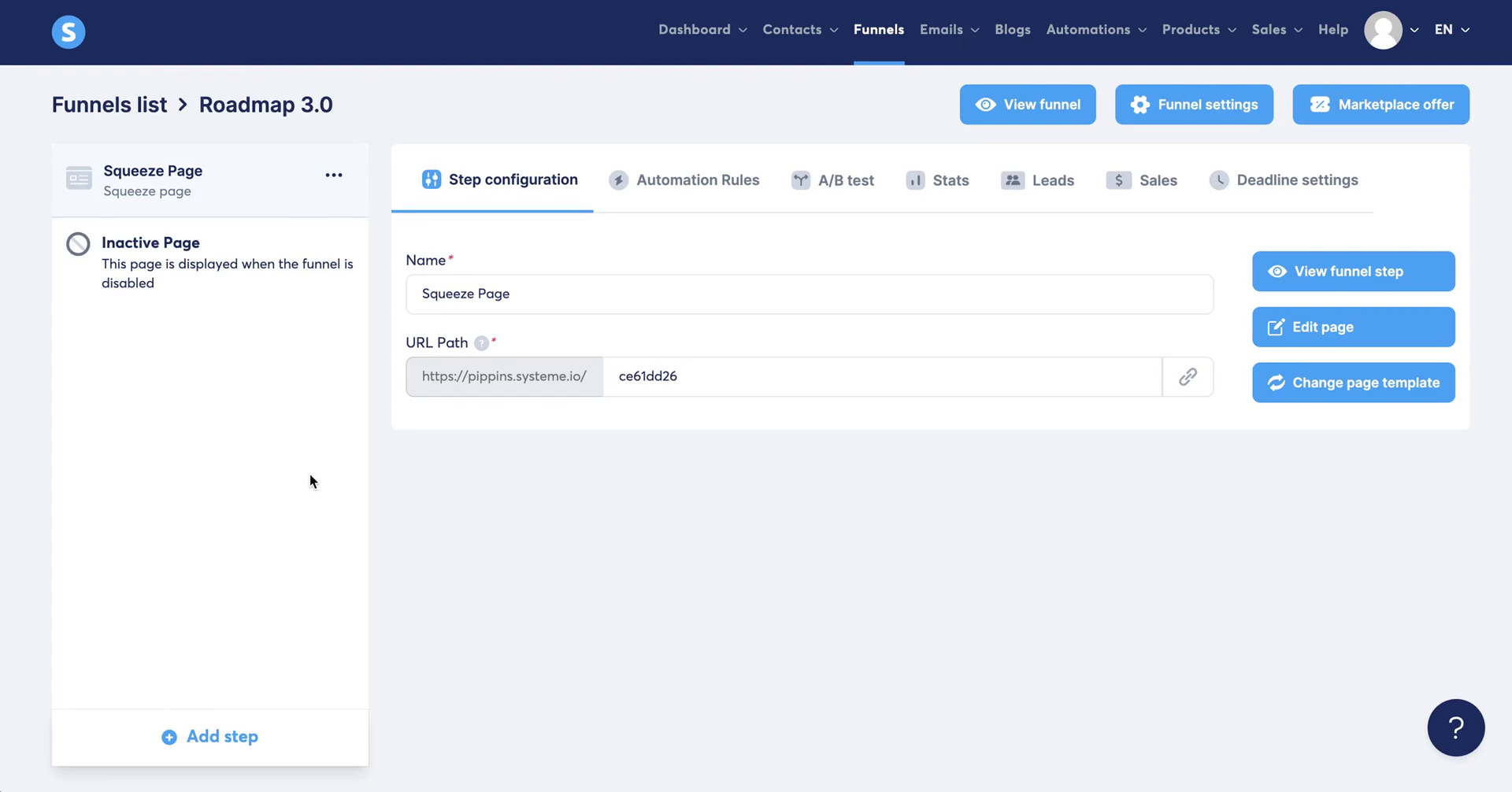
Create a funnel step named 'Information' with type Sales page
{"action": "left_click", "coordinate": [206, 735]}
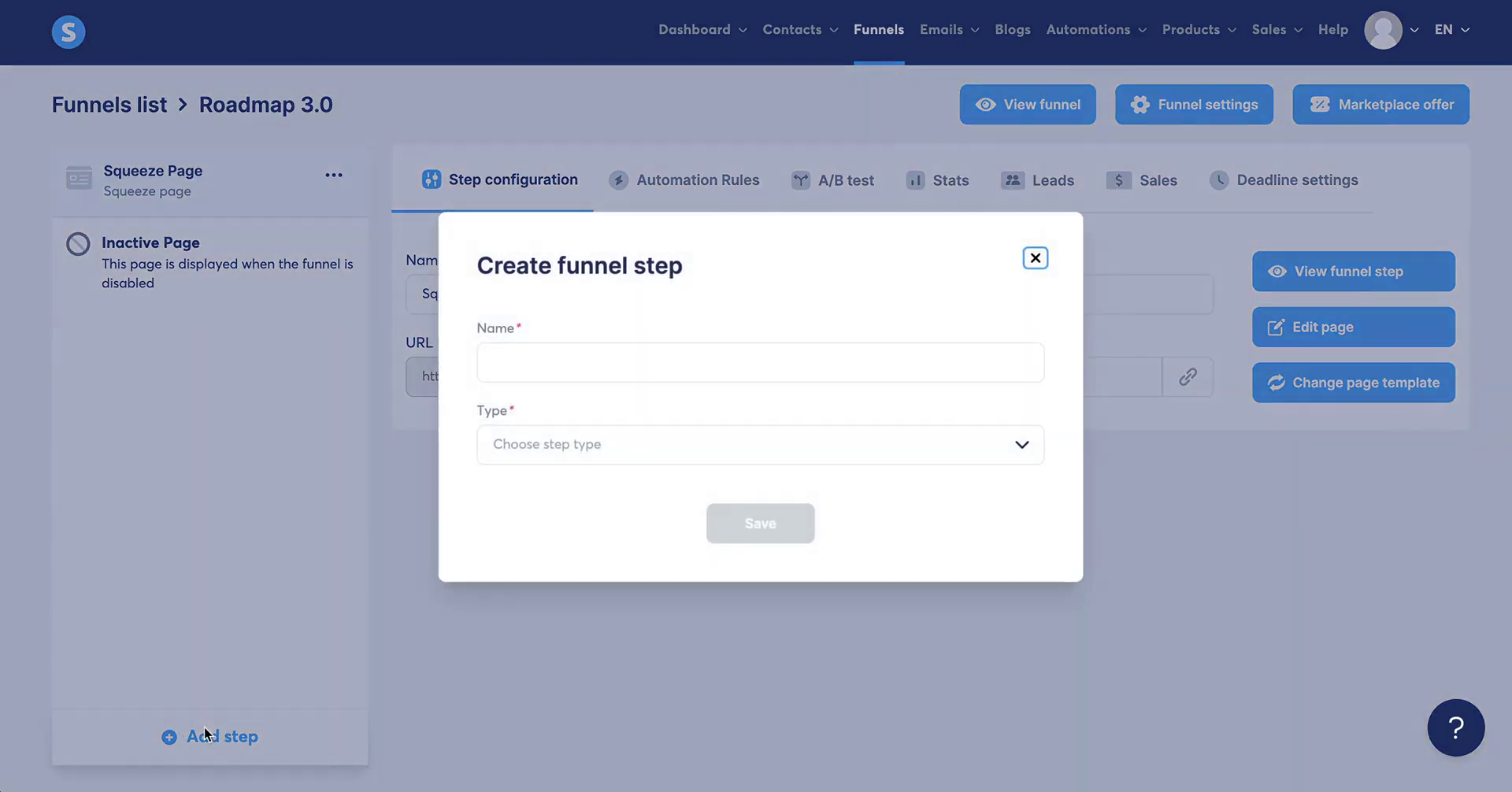
{"action": "left_click", "coordinate": [588, 368]}
{"action": "type", "text": "Information"}
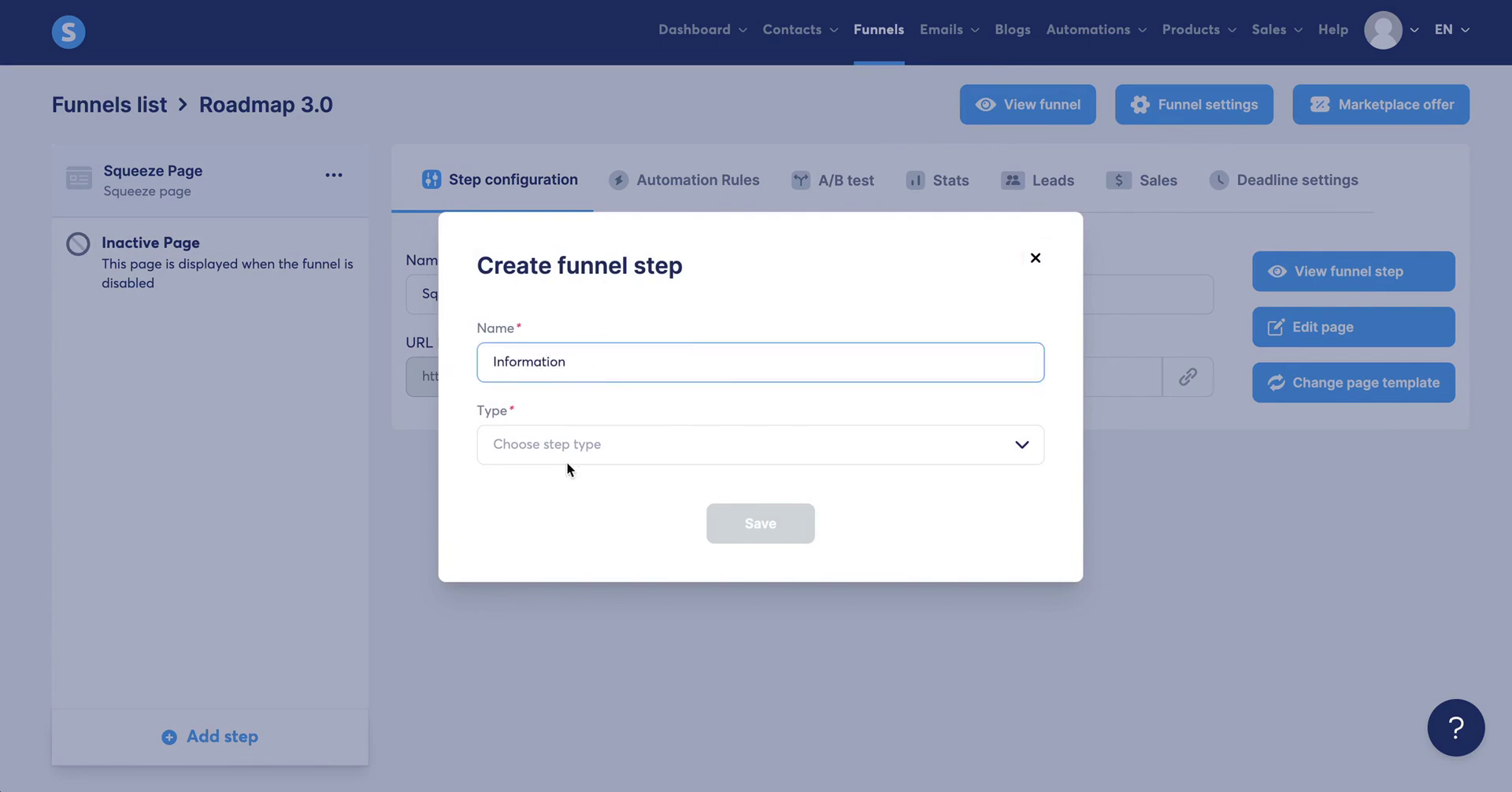
{"action": "left_click", "coordinate": [569, 445]}
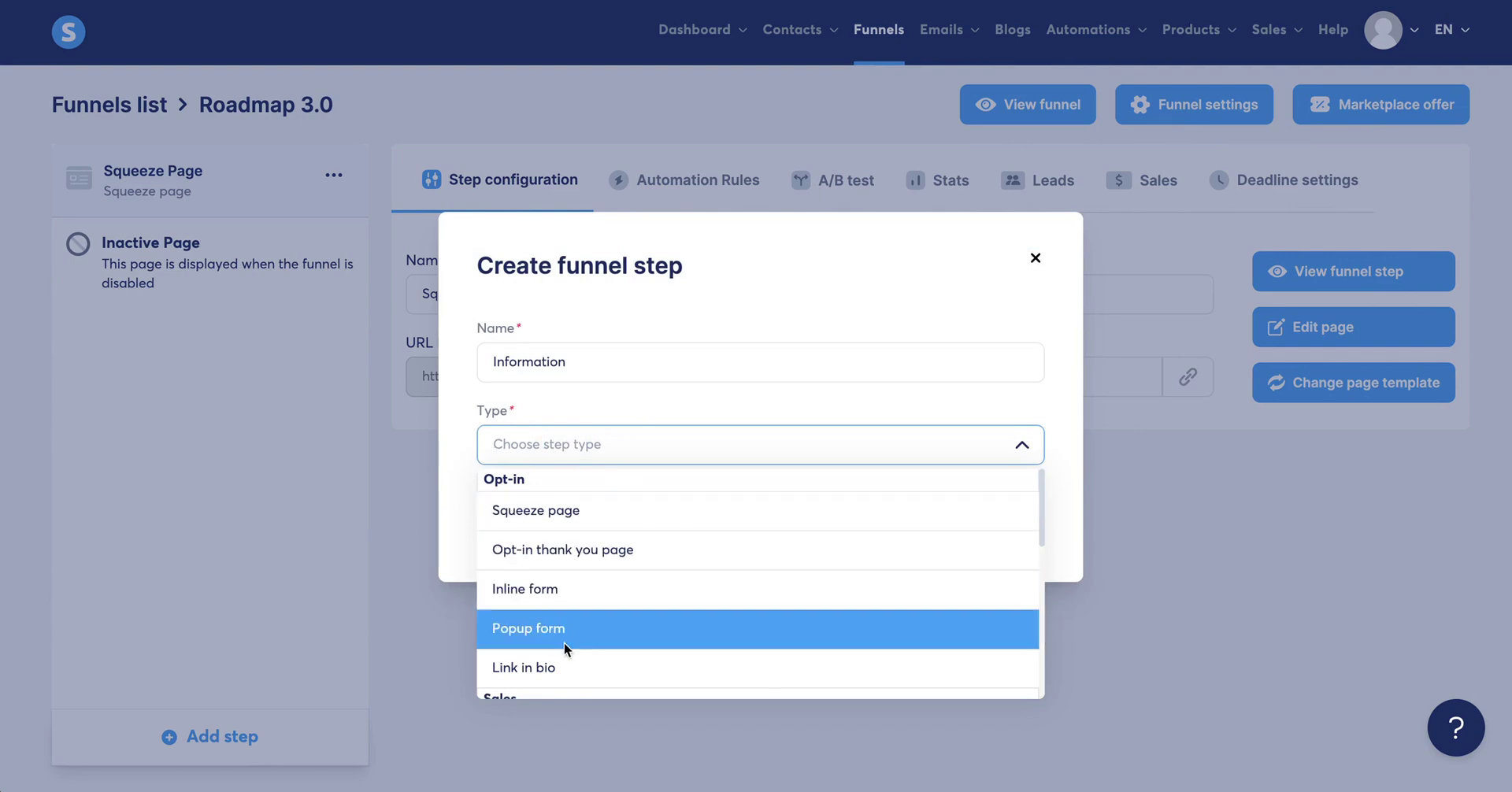
{"action": "scroll", "coordinate": [566, 646], "scroll_direction": "down", "scroll_amount": 1}
{"action": "scroll", "coordinate": [566, 649], "scroll_direction": "down", "scroll_amount": 1}
{"action": "left_click", "coordinate": [575, 591]}
{"action": "left_click", "coordinate": [738, 537]}
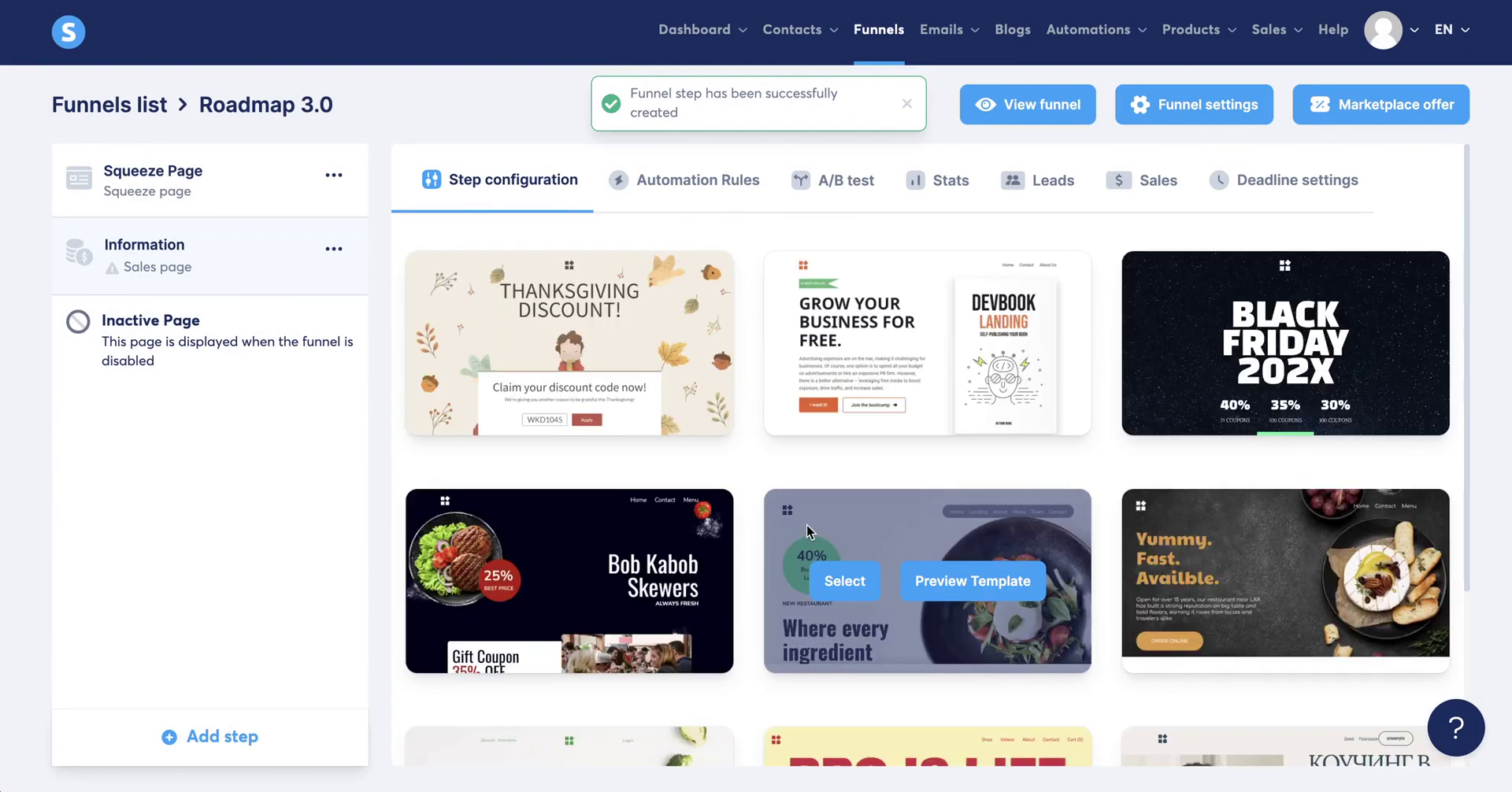
Page through five further pages of sales page templates to find the career template
{"action": "scroll", "coordinate": [806, 523], "scroll_direction": "down", "scroll_amount": 3}
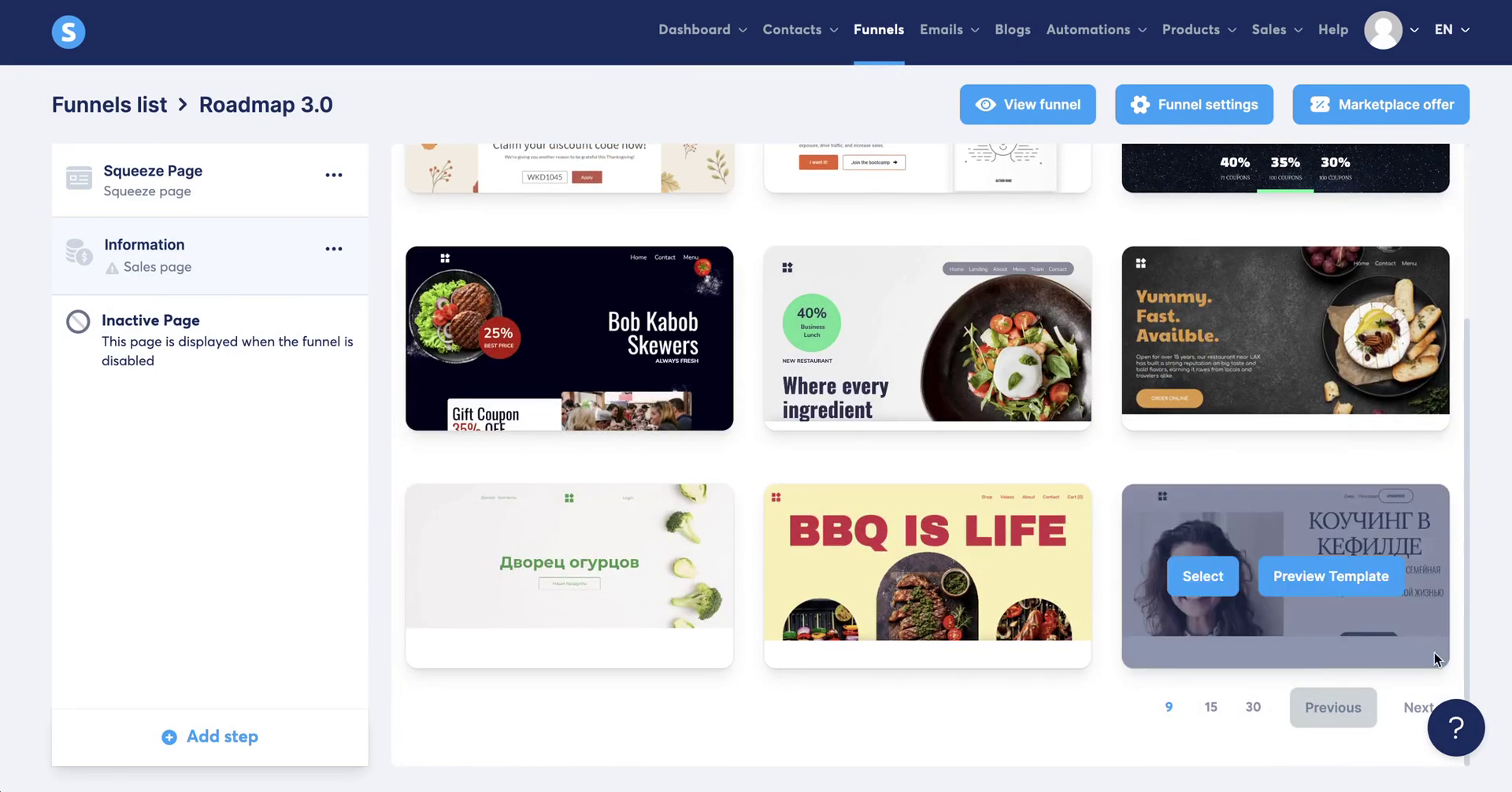
{"action": "left_click", "coordinate": [1399, 706]}
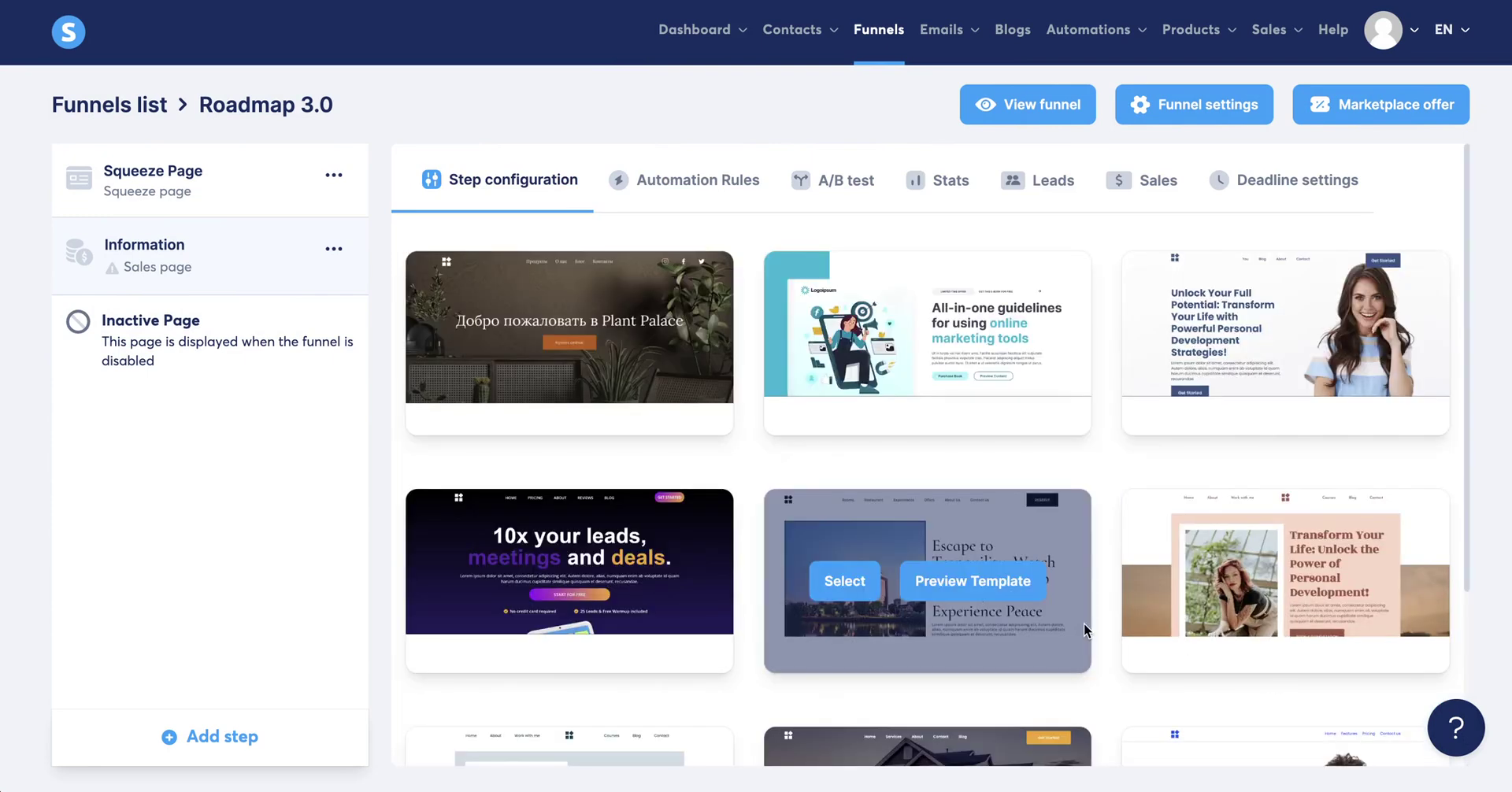
{"action": "scroll", "coordinate": [1084, 623], "scroll_direction": "down", "scroll_amount": 3}
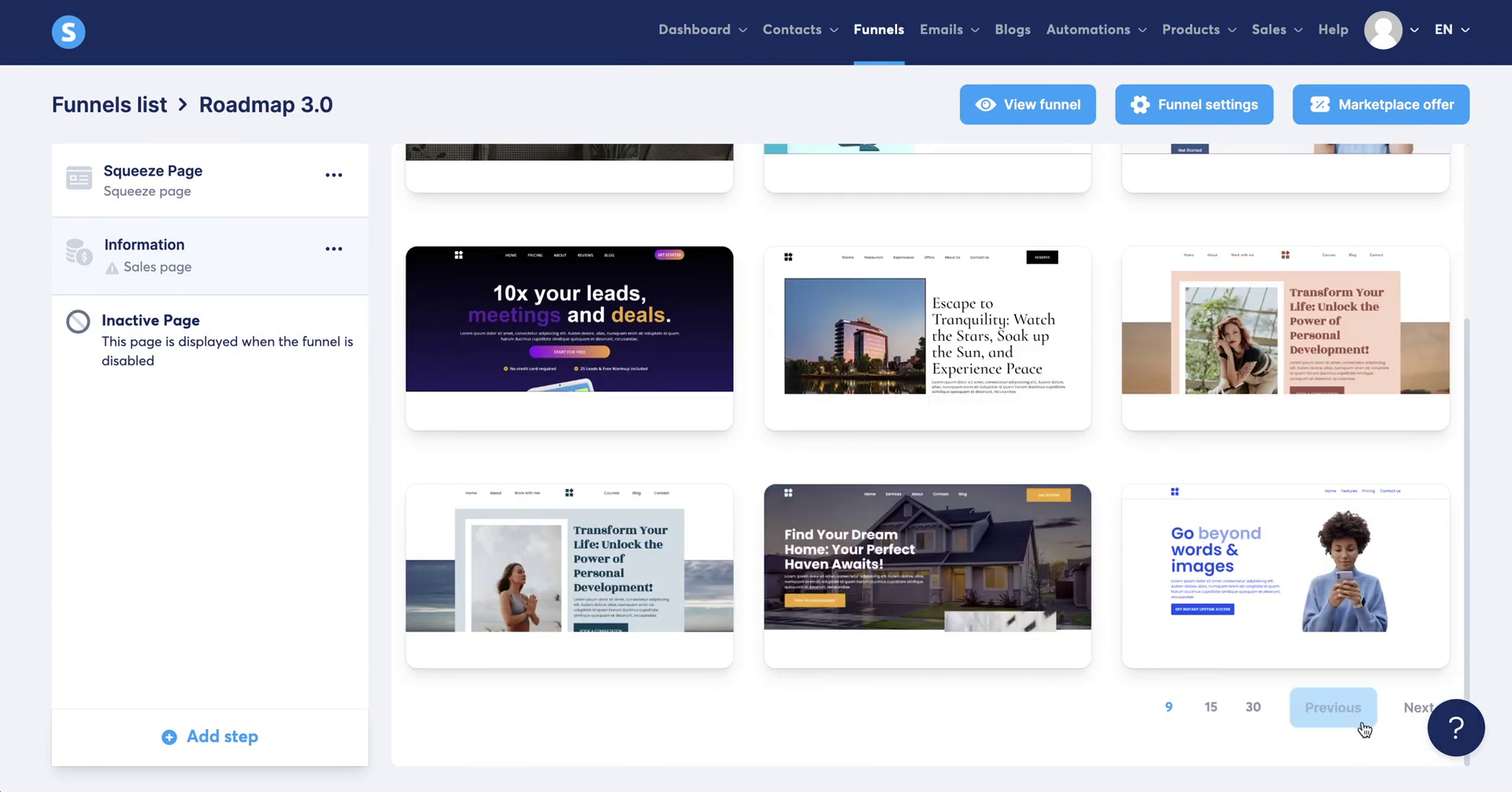
{"action": "left_click", "coordinate": [1410, 709]}
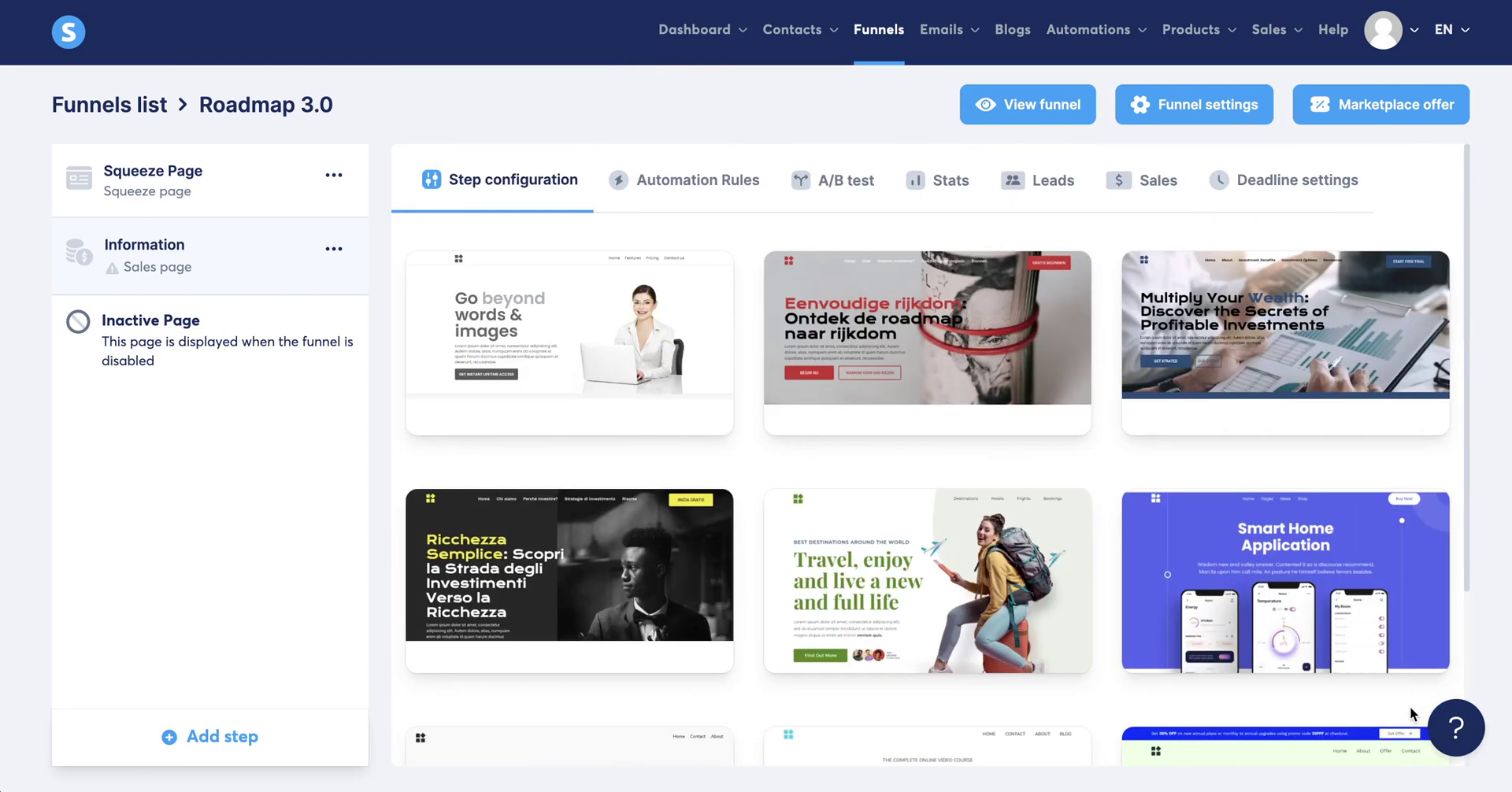
{"action": "scroll", "coordinate": [1297, 499], "scroll_direction": "down", "scroll_amount": 3}
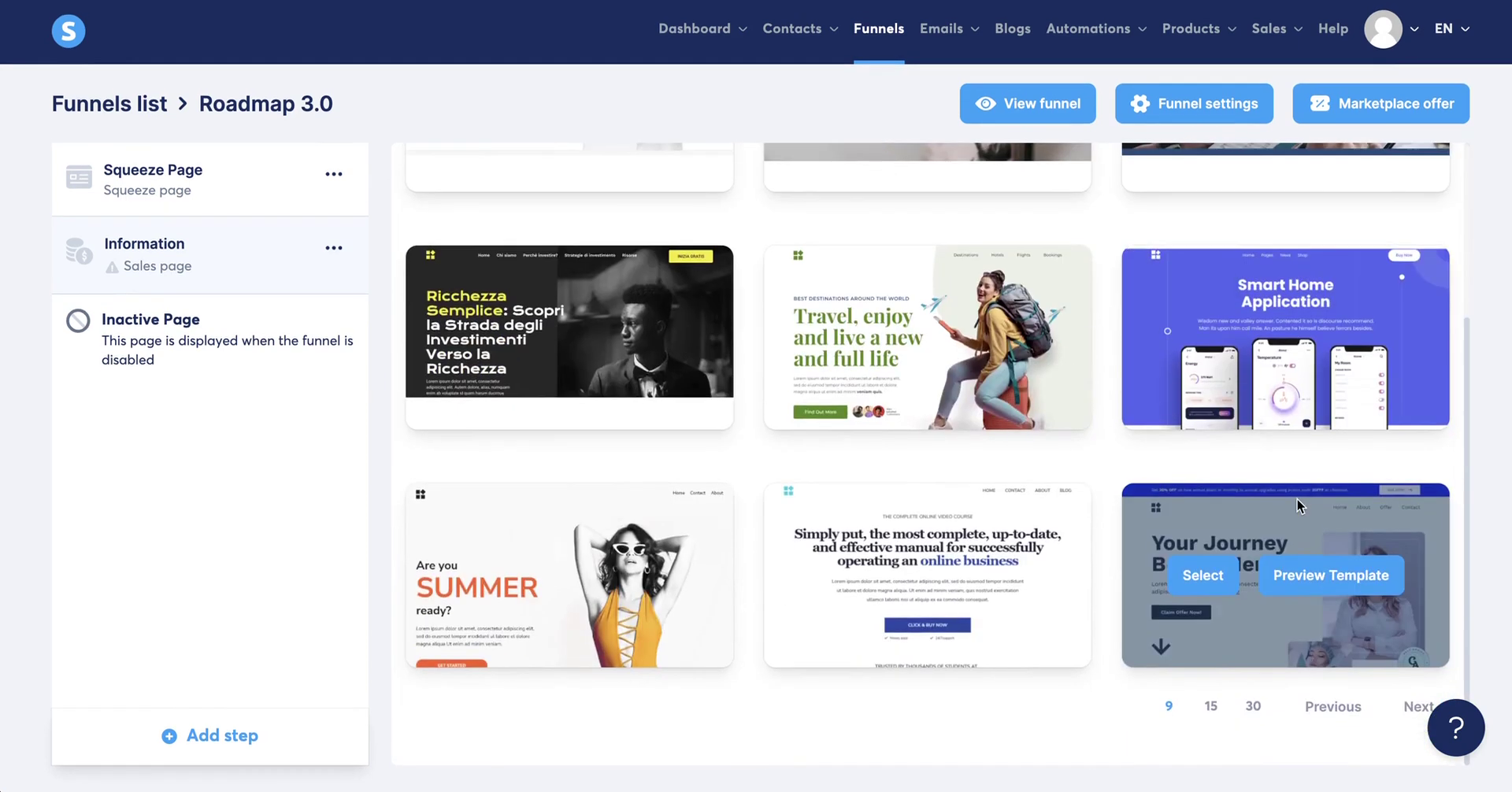
{"action": "left_click", "coordinate": [1399, 708]}
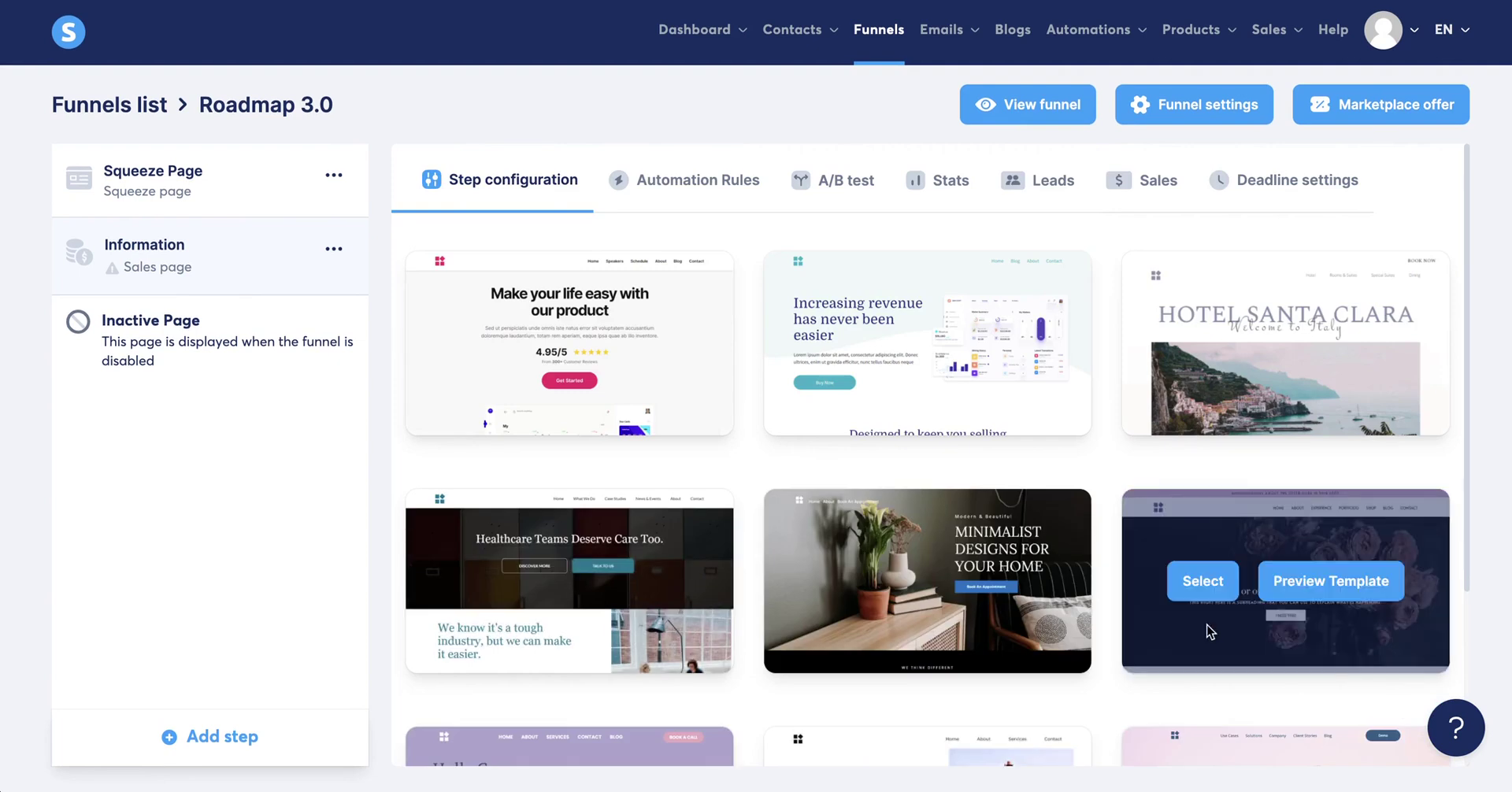
{"action": "scroll", "coordinate": [1207, 624], "scroll_direction": "down", "scroll_amount": 3}
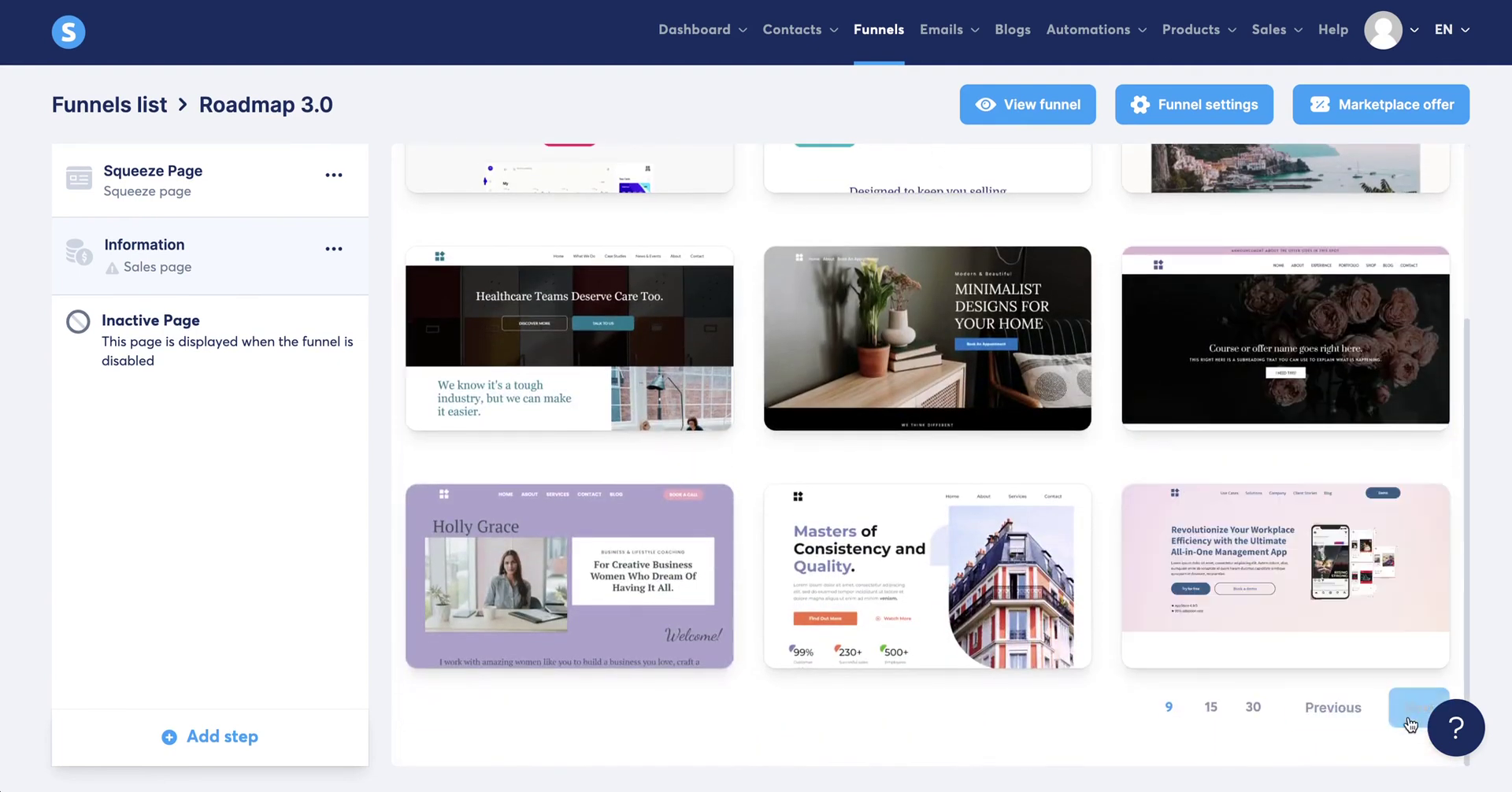
{"action": "left_click", "coordinate": [1411, 706]}
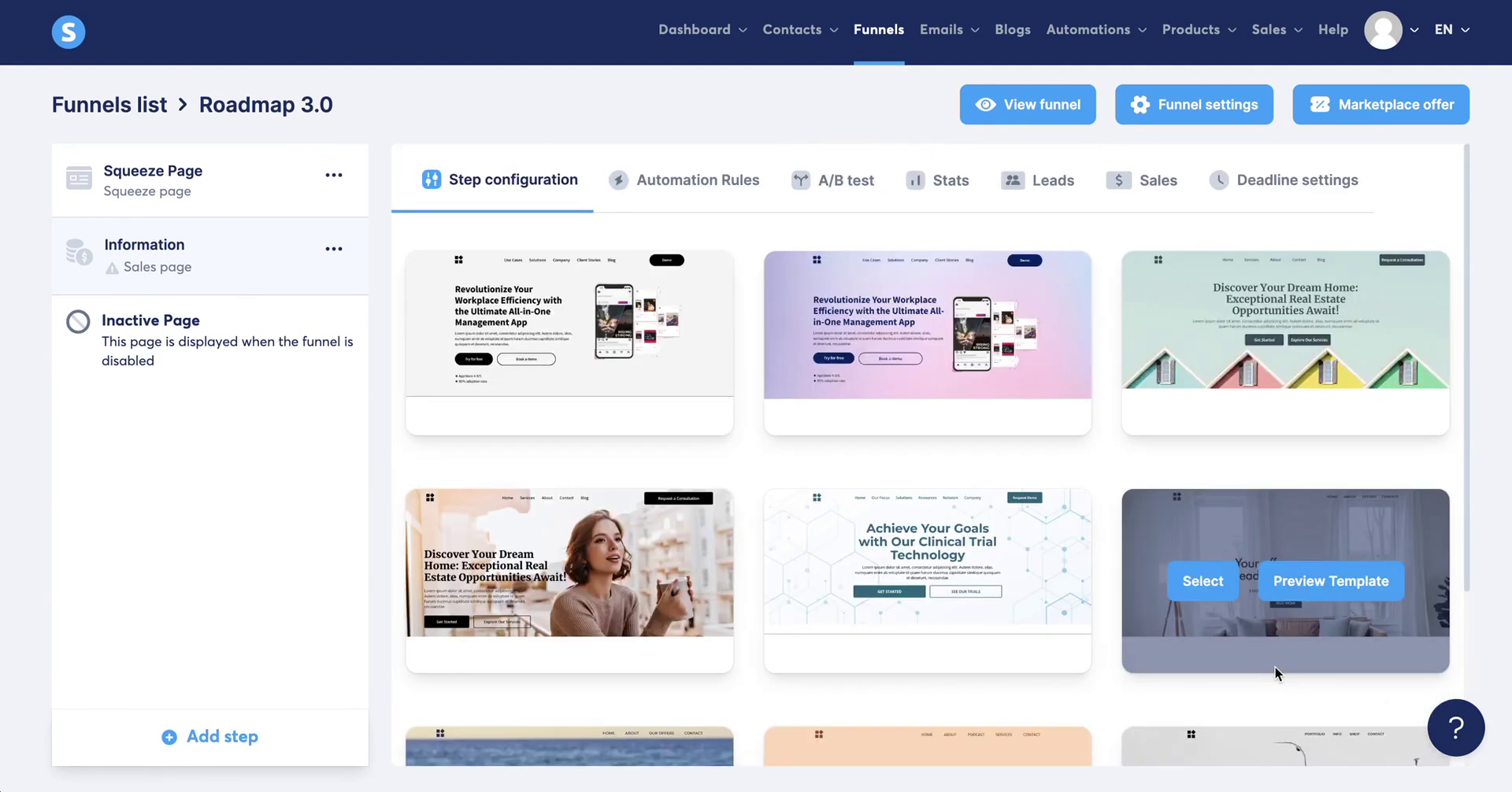
{"action": "scroll", "coordinate": [1274, 664], "scroll_direction": "down", "scroll_amount": 1}
{"action": "scroll", "coordinate": [1274, 673], "scroll_direction": "down", "scroll_amount": 3}
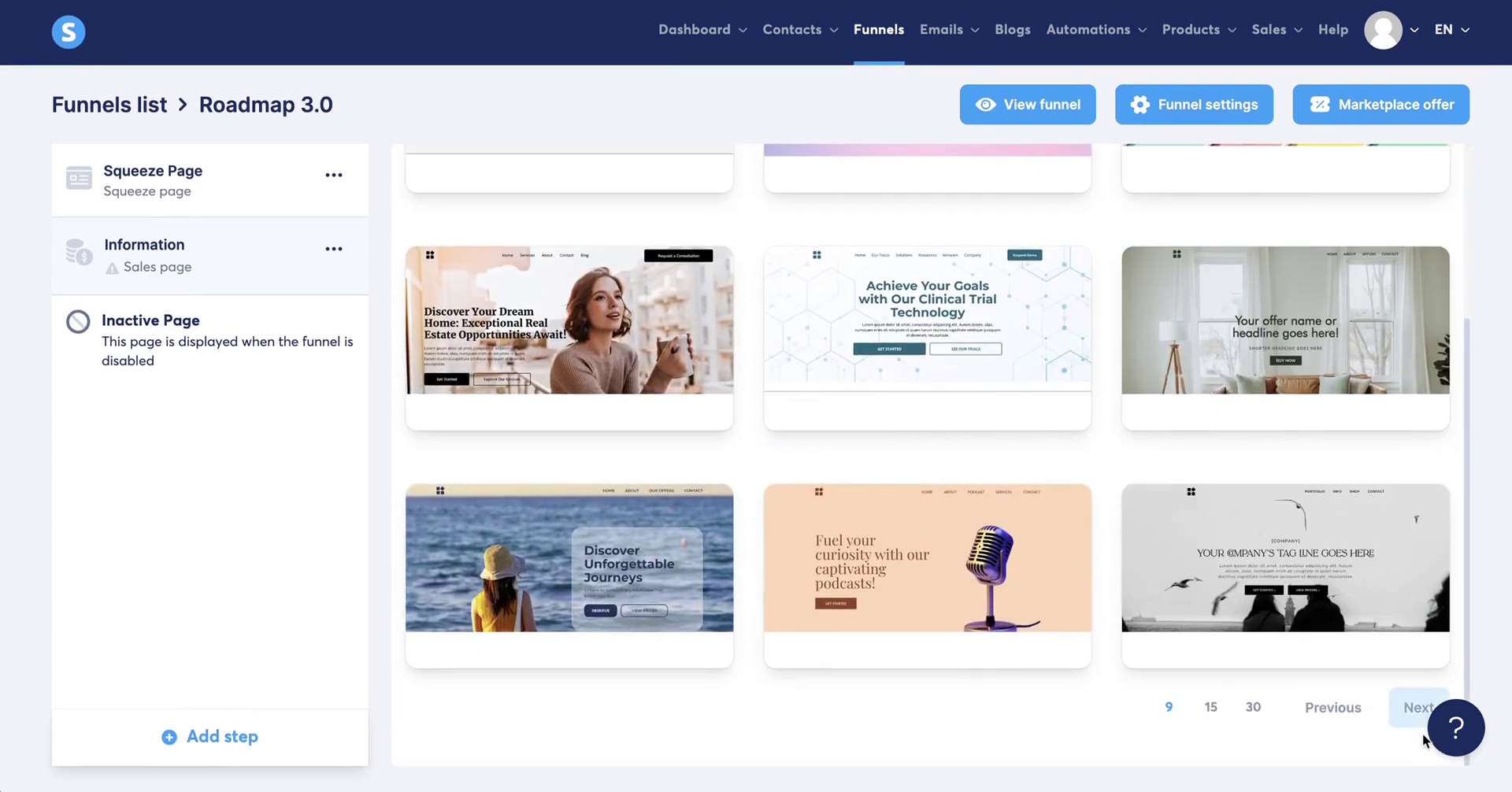
{"action": "left_click", "coordinate": [1405, 713]}
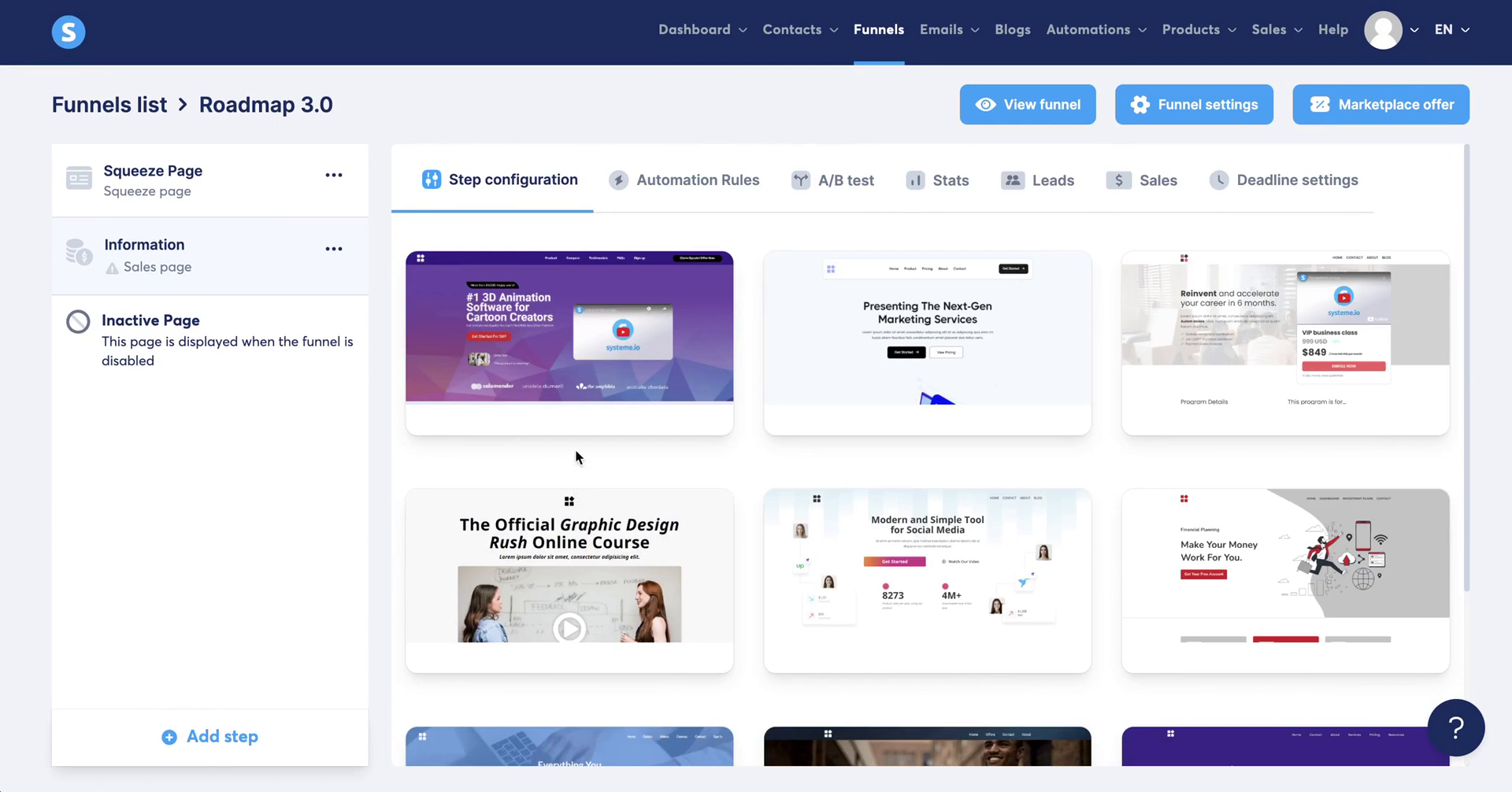
Use the 'Reinvent and accelerate your career' template and scroll through it in the editor
{"action": "left_click", "coordinate": [1219, 352]}
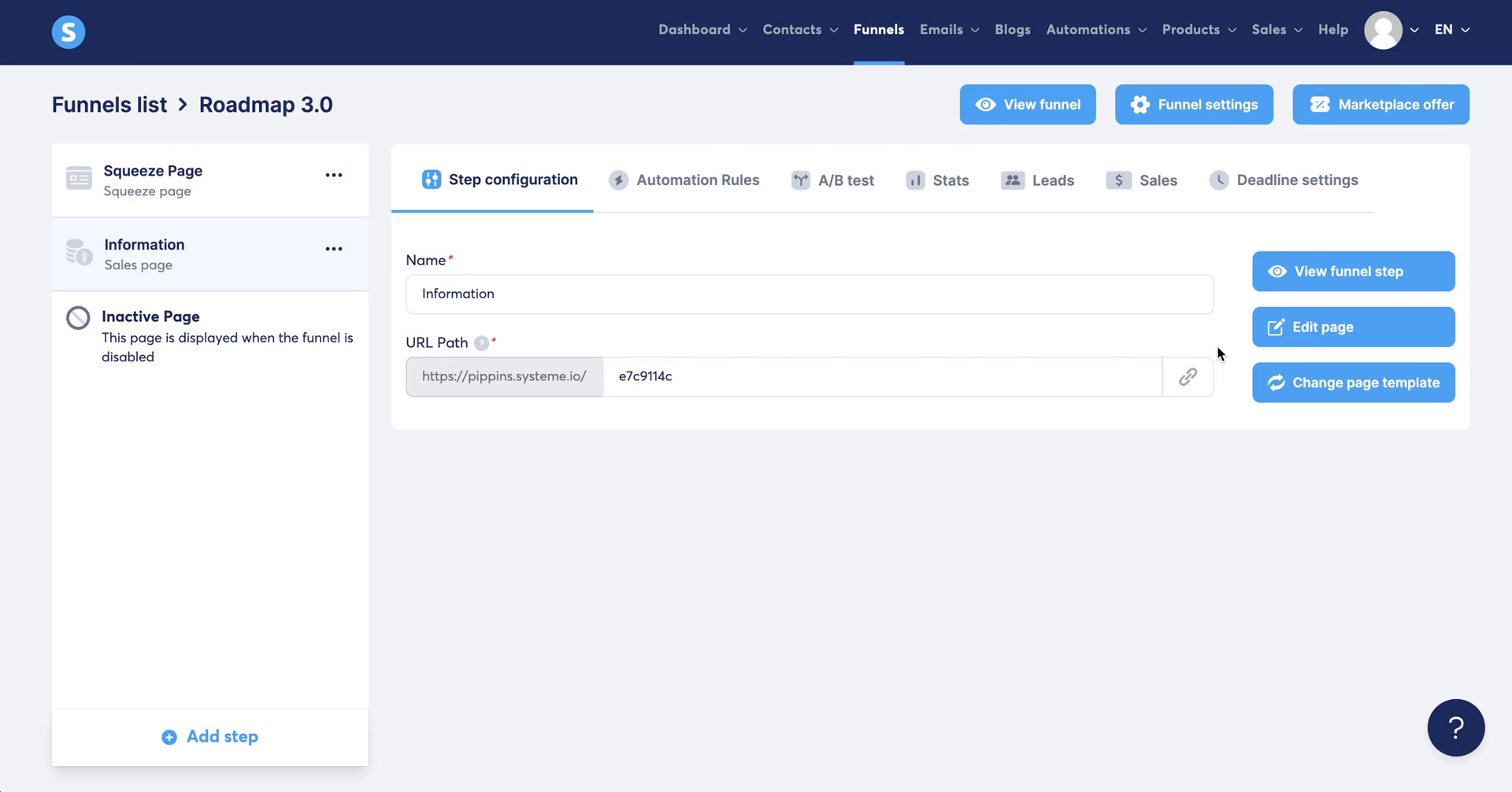
{"action": "left_click", "coordinate": [1340, 343]}
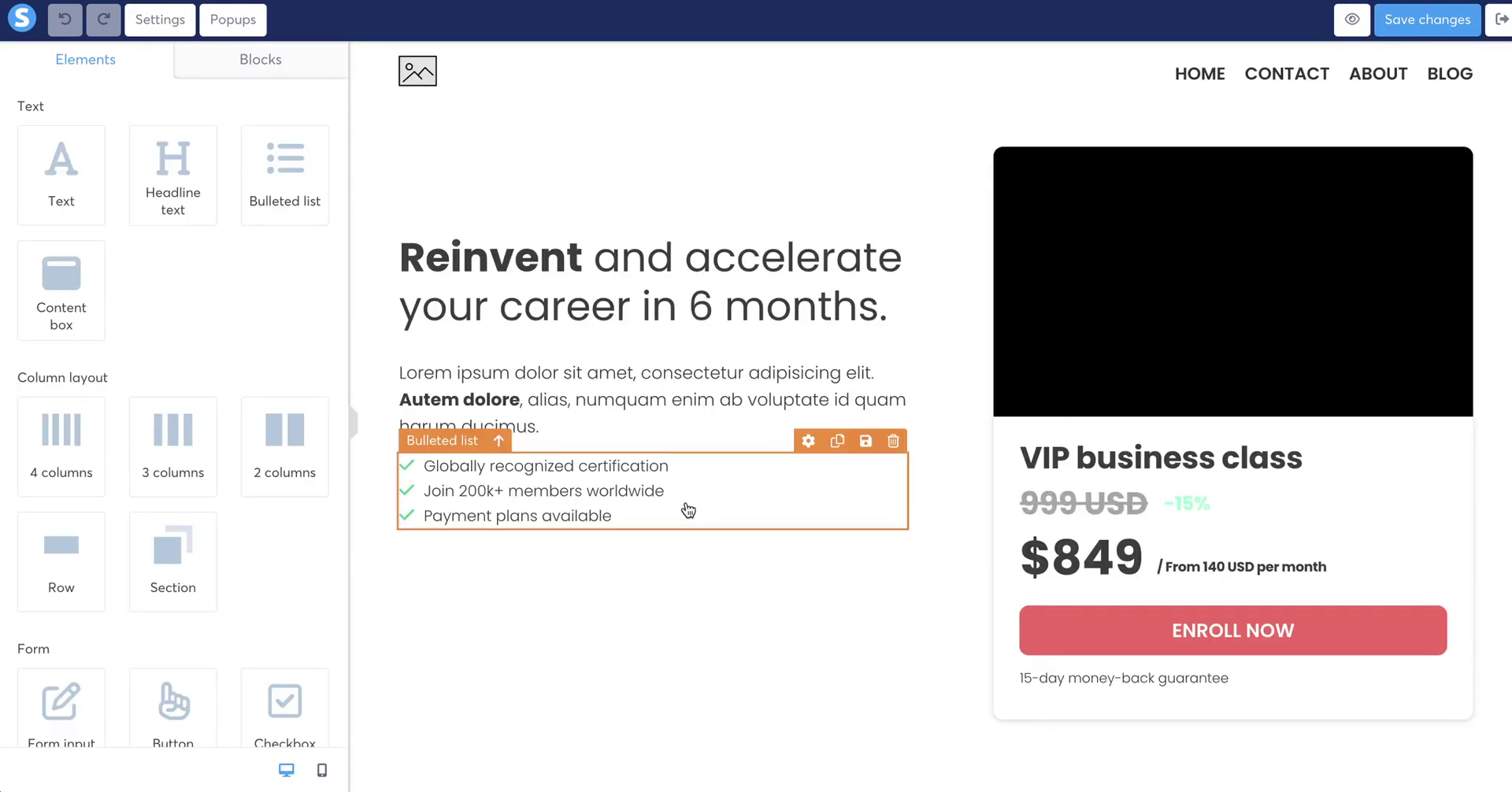
{"action": "scroll", "coordinate": [687, 510], "scroll_direction": "down", "scroll_amount": 5}
{"action": "scroll", "coordinate": [687, 510], "scroll_direction": "down", "scroll_amount": 15}
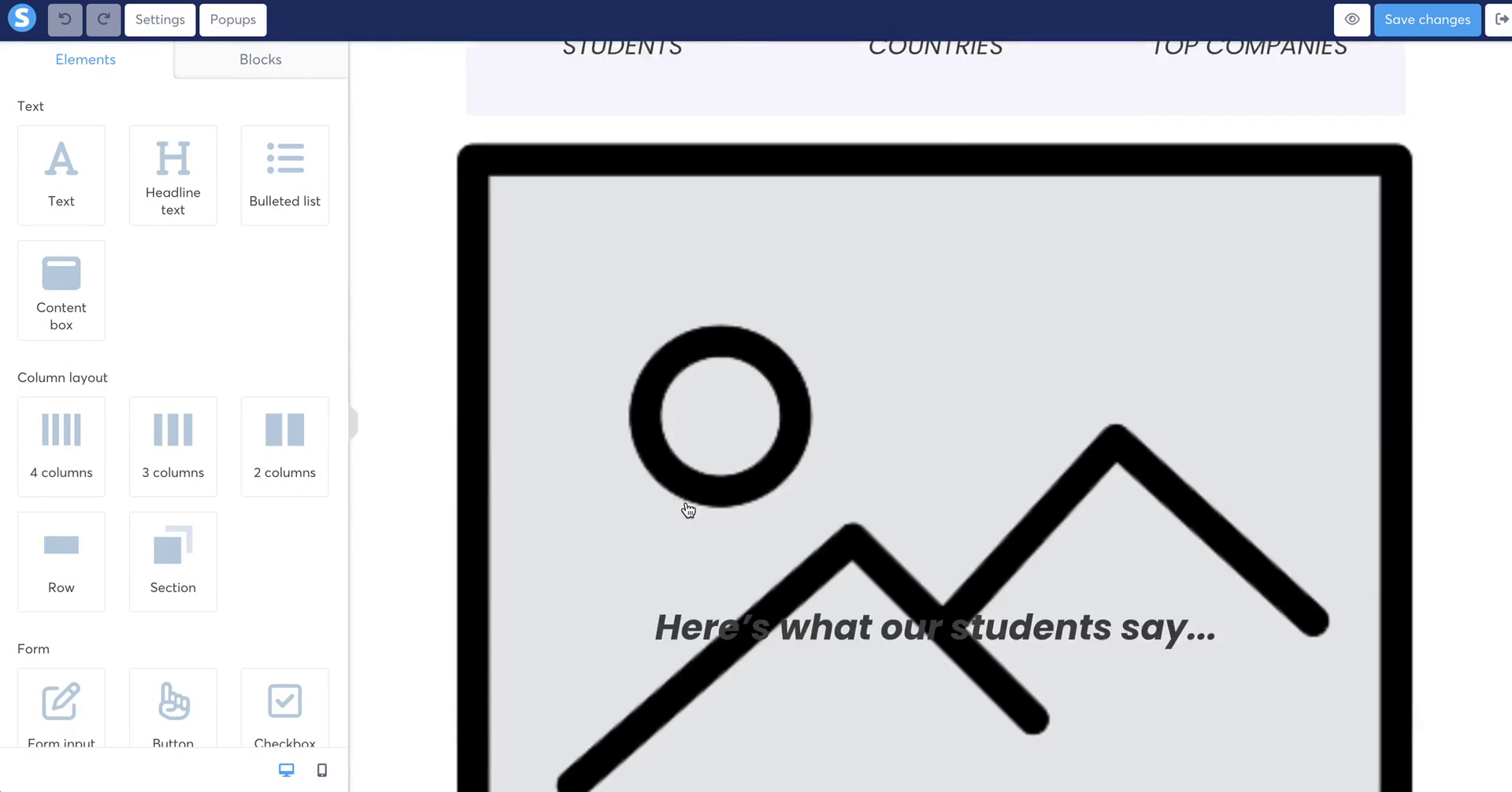
{"action": "scroll", "coordinate": [687, 509], "scroll_direction": "up", "scroll_amount": 20}
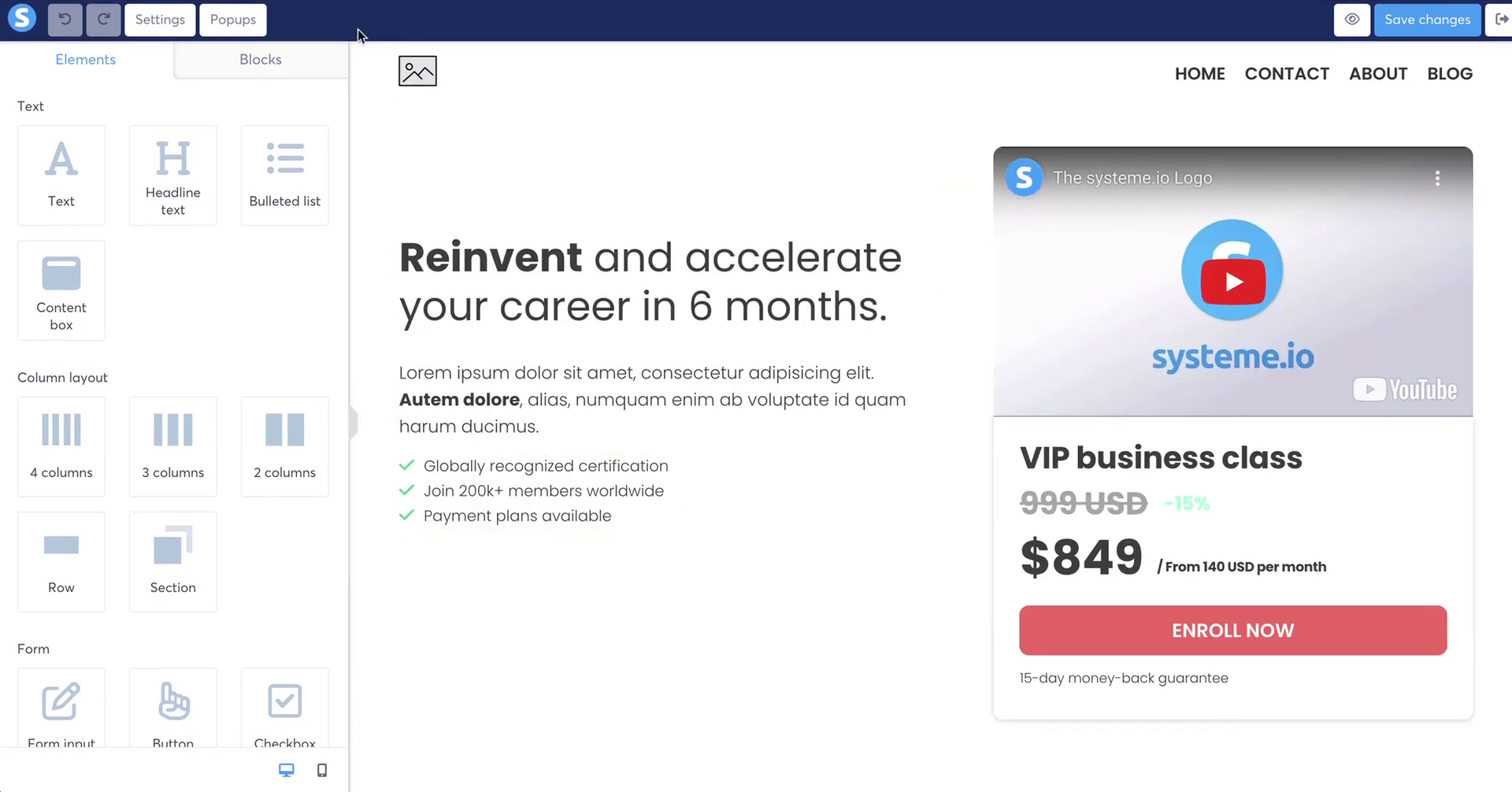
Insert CopyofChangingCoursesLogos.png from Your Images into the header image at size 99
{"action": "left_click", "coordinate": [418, 74]}
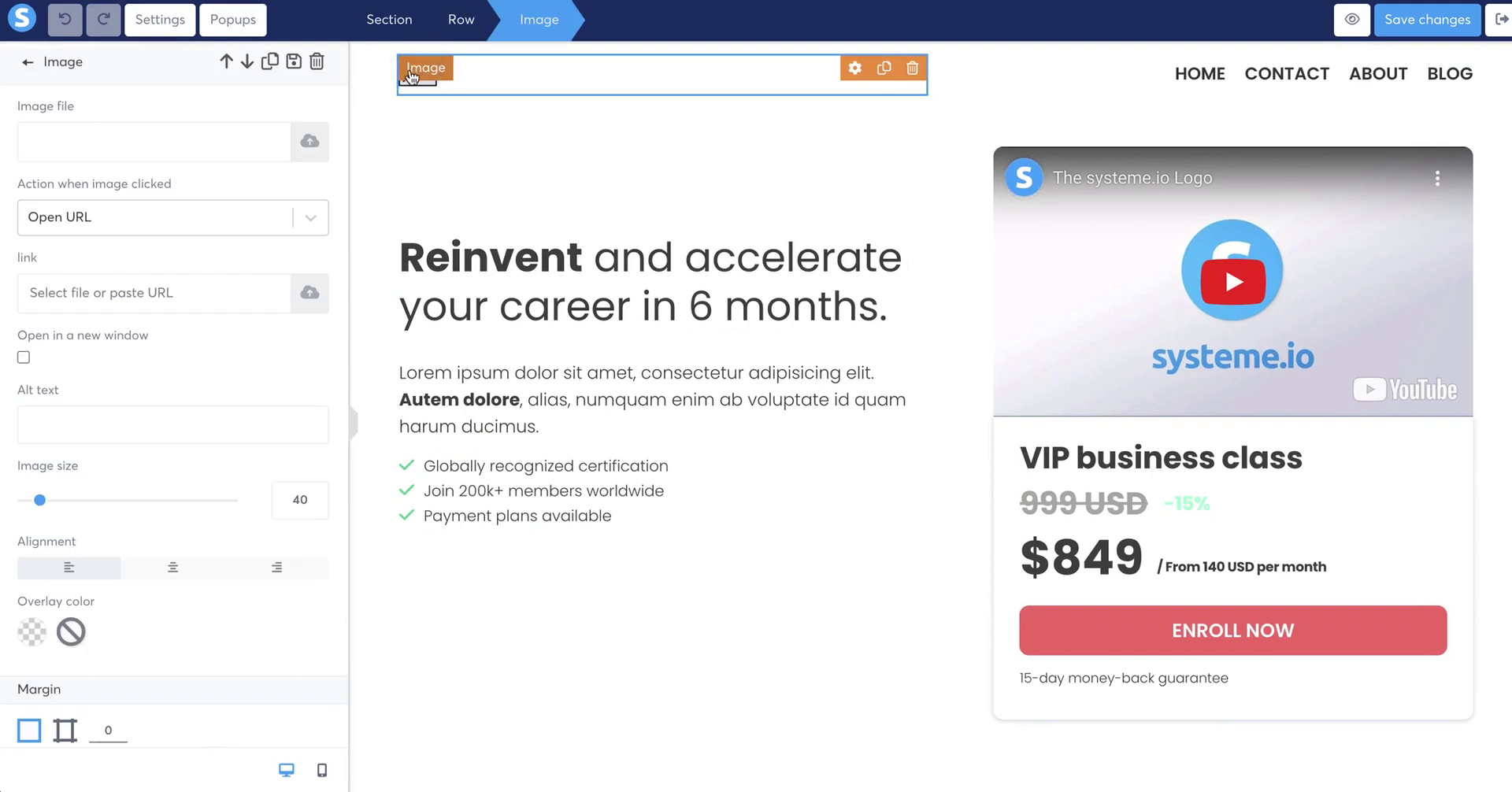
{"action": "left_click", "coordinate": [310, 167]}
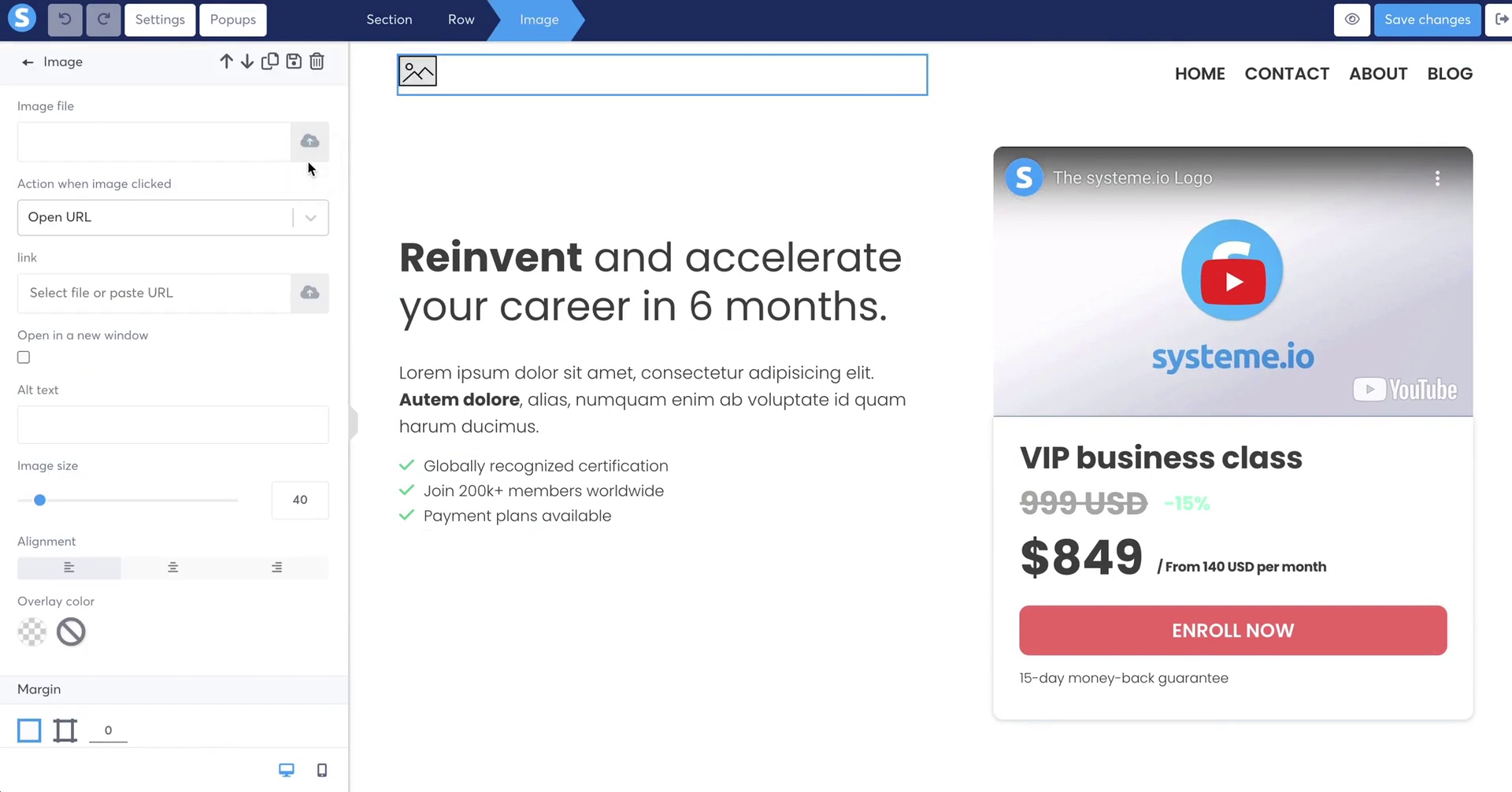
{"action": "left_click", "coordinate": [311, 144]}
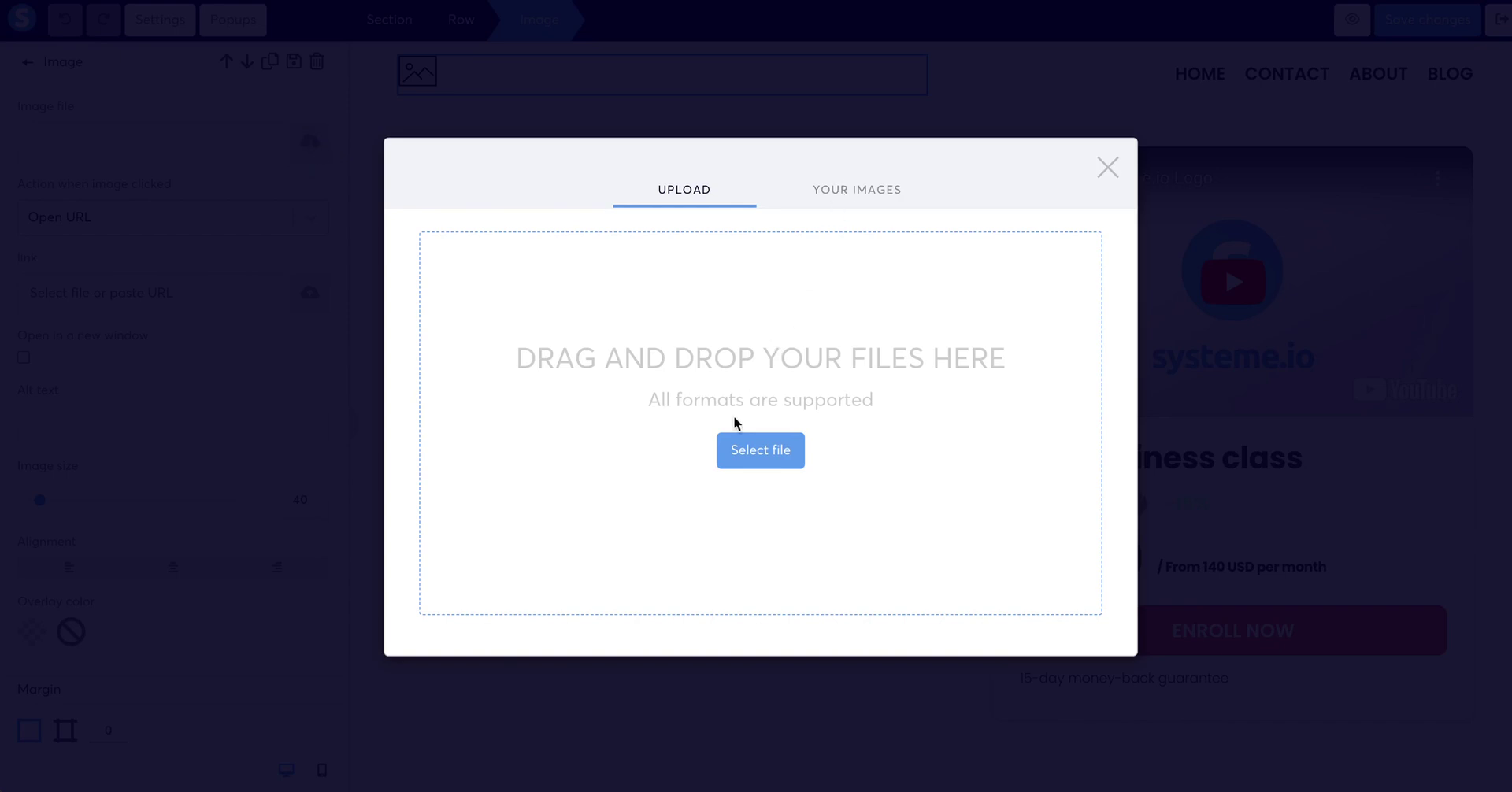
{"action": "left_click", "coordinate": [823, 189]}
{"action": "left_click", "coordinate": [736, 302]}
{"action": "left_click", "coordinate": [1068, 660]}
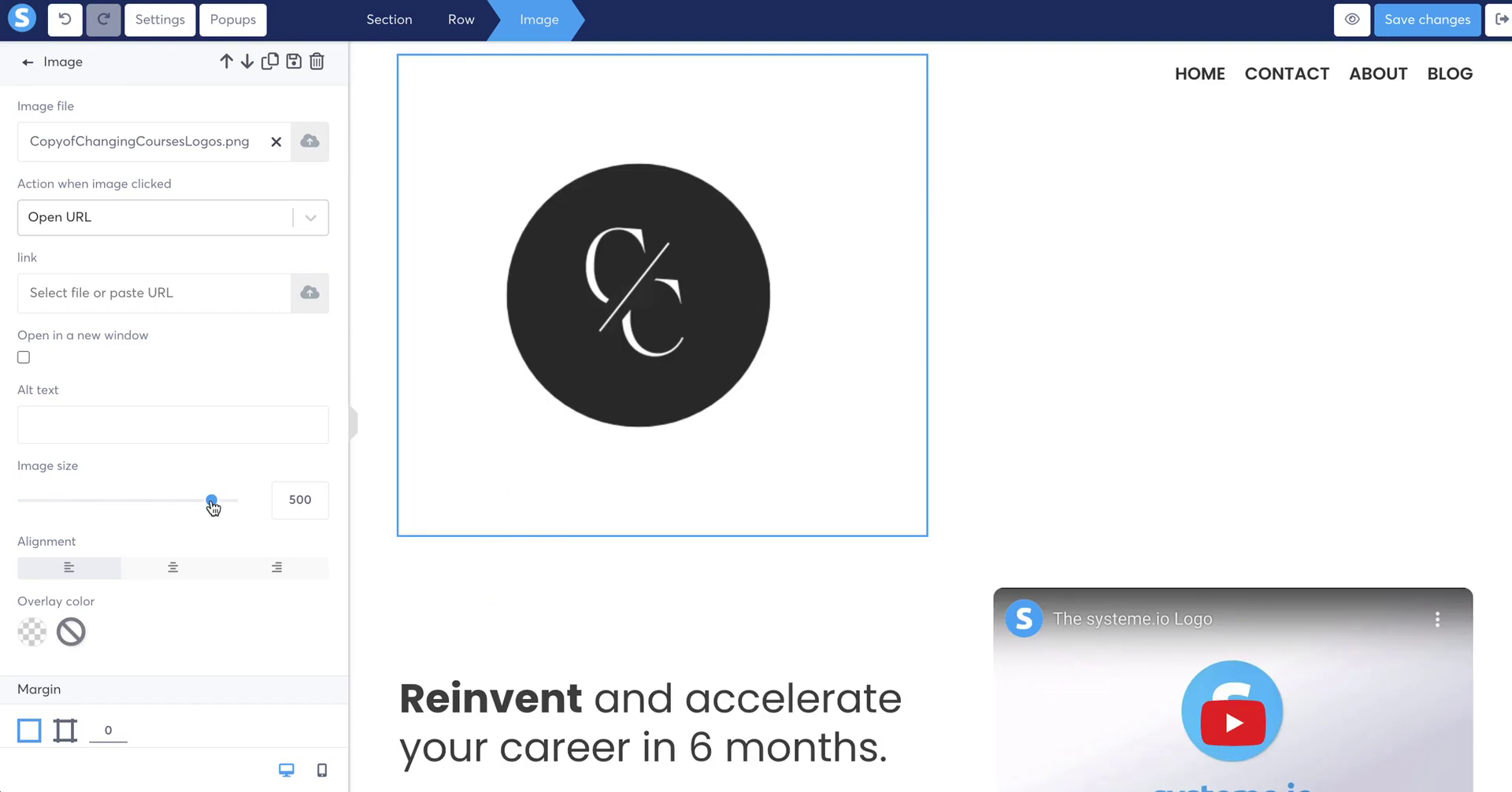
{"action": "triple_click", "coordinate": [40, 468]}
{"action": "left_click_drag", "start_coordinate": [211, 505], "coordinate": [60, 484]}
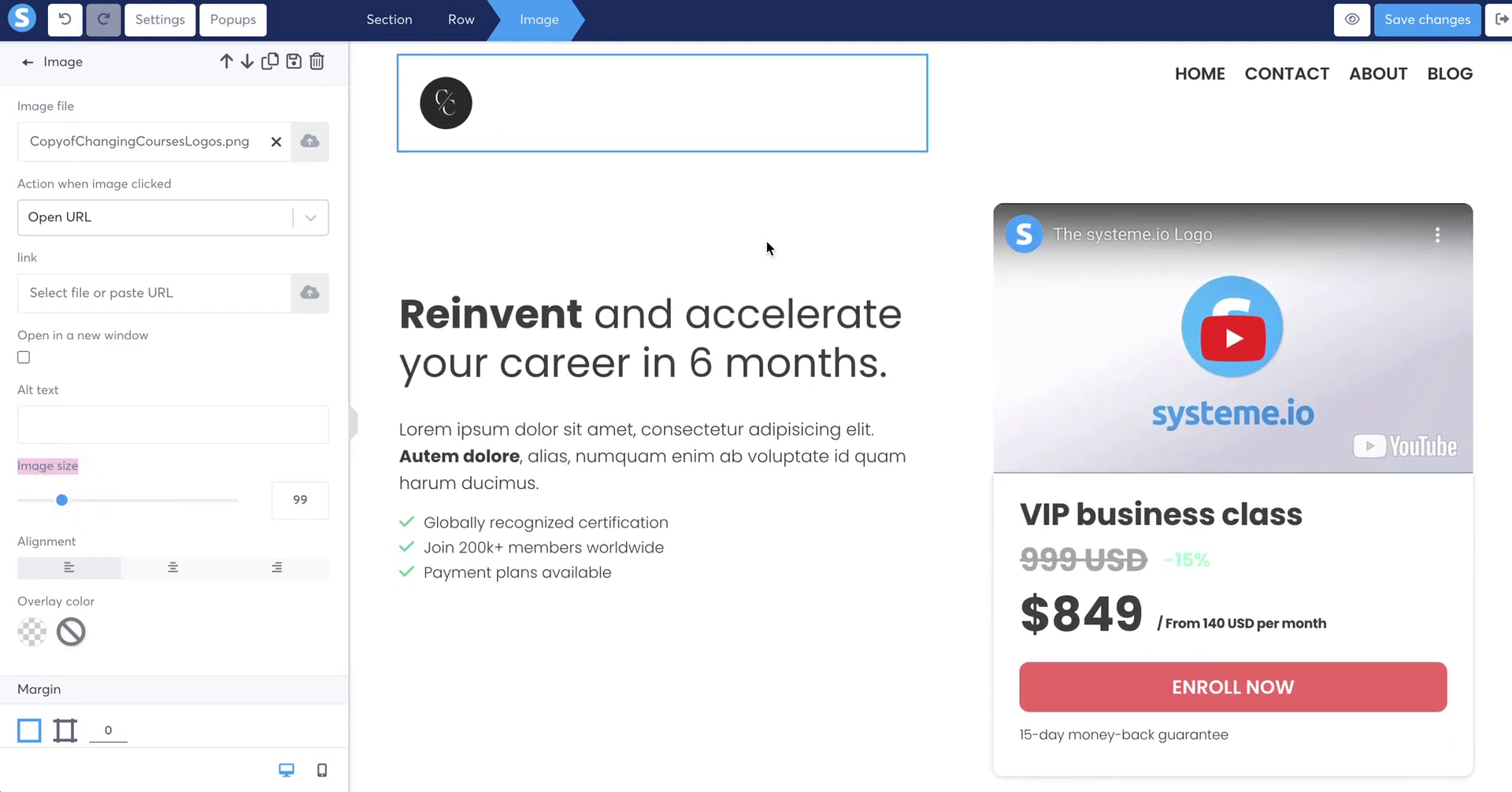
Delete the navigation menu from the page header
{"action": "left_click", "coordinate": [1331, 94]}
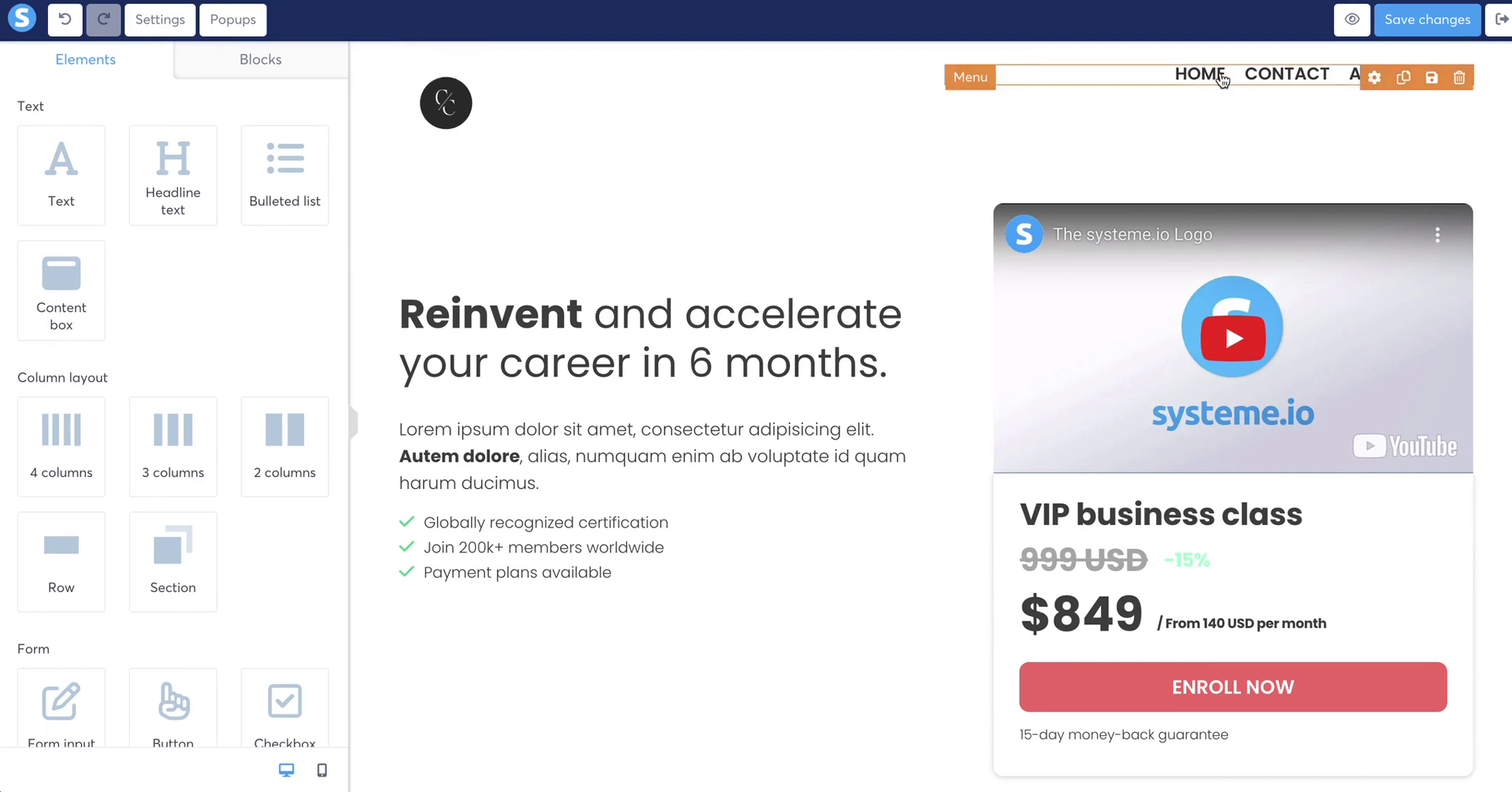
{"action": "left_click", "coordinate": [1457, 82]}
{"action": "left_click", "coordinate": [920, 98]}
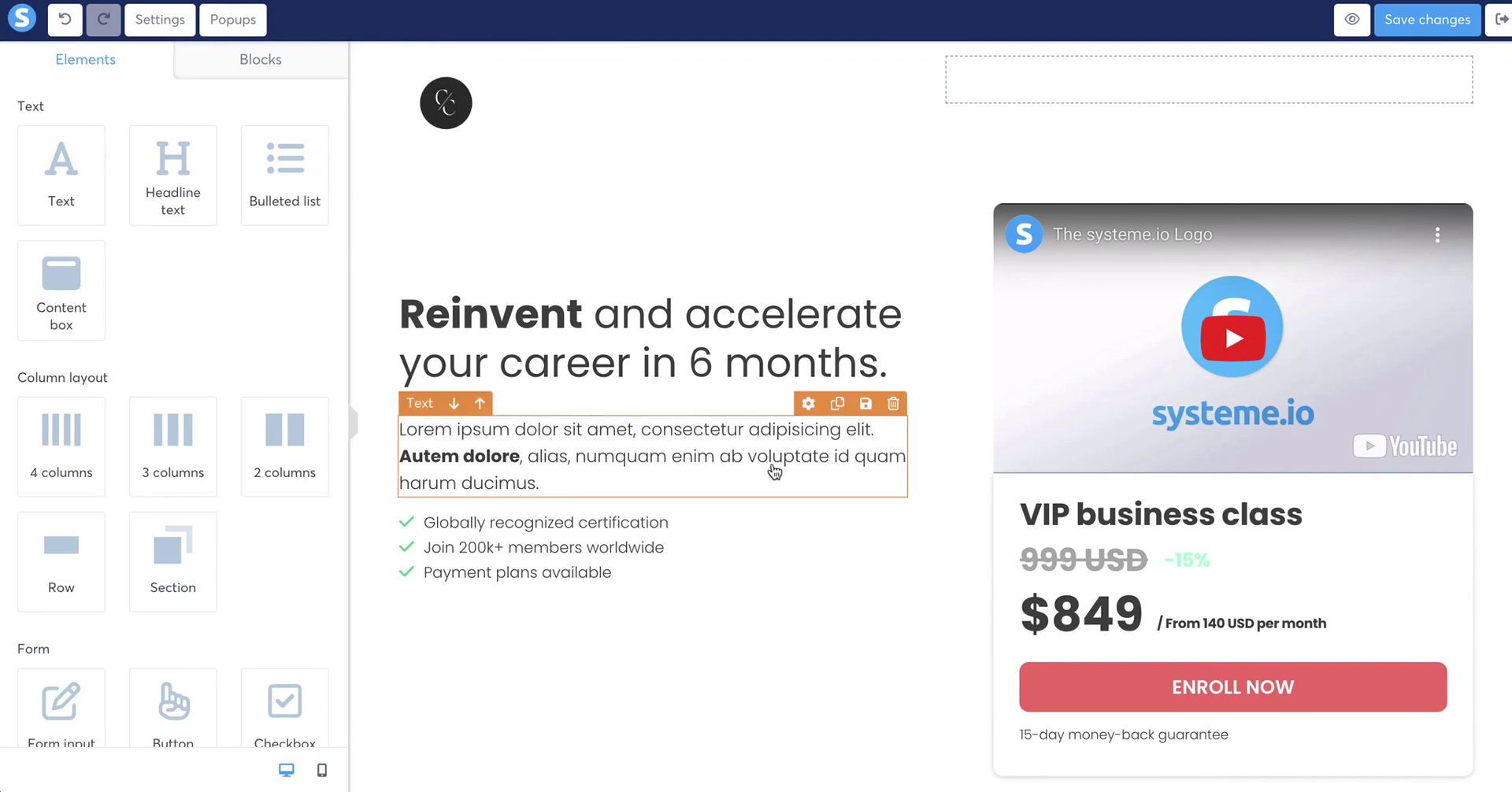
{"action": "scroll", "coordinate": [775, 471], "scroll_direction": "down", "scroll_amount": 2}
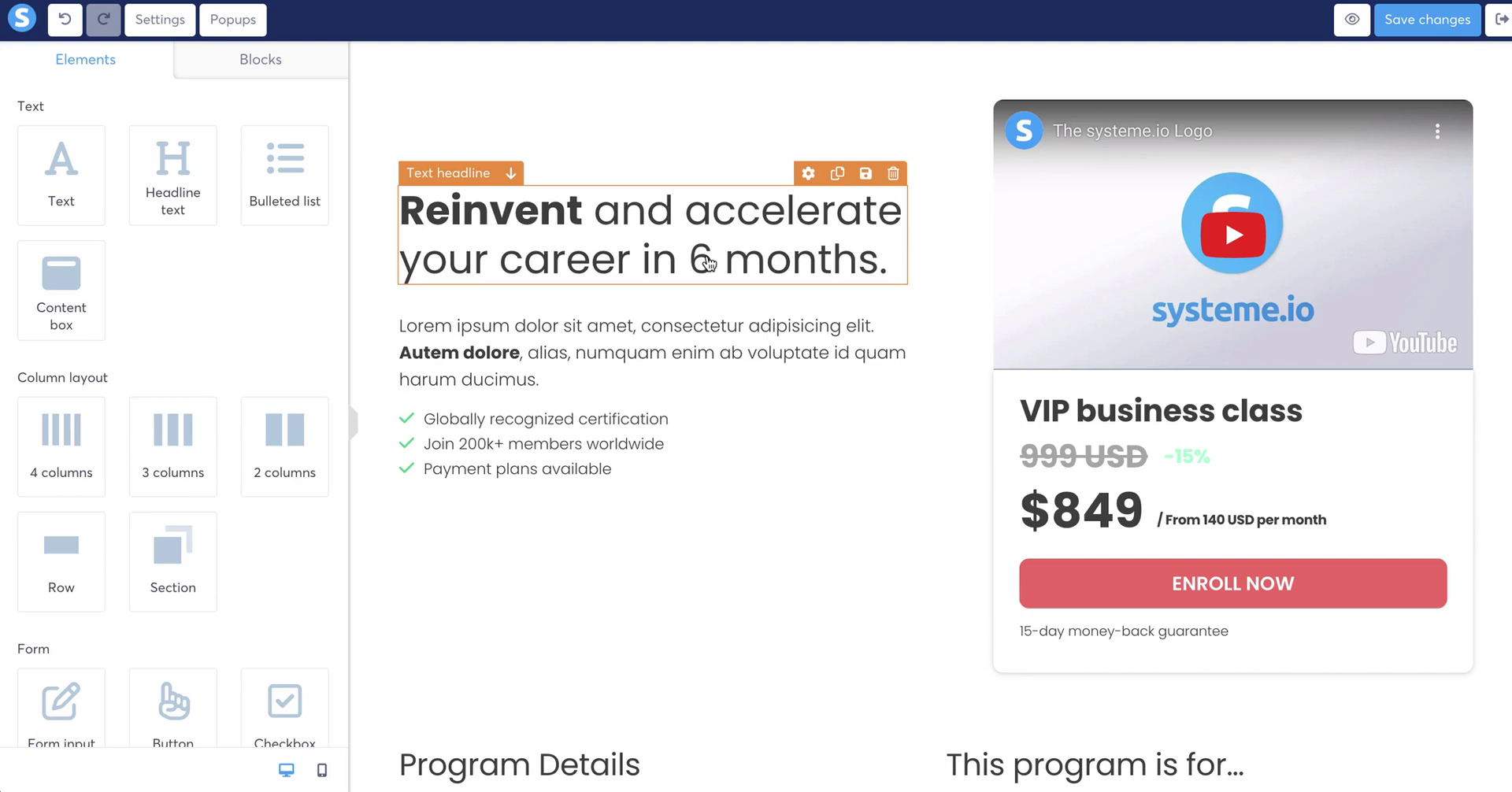
Replace the main headline text with 'Roadmap 3.0'
{"action": "left_click", "coordinate": [887, 262]}
{"action": "left_click_drag", "start_coordinate": [887, 263], "coordinate": [411, 193]}
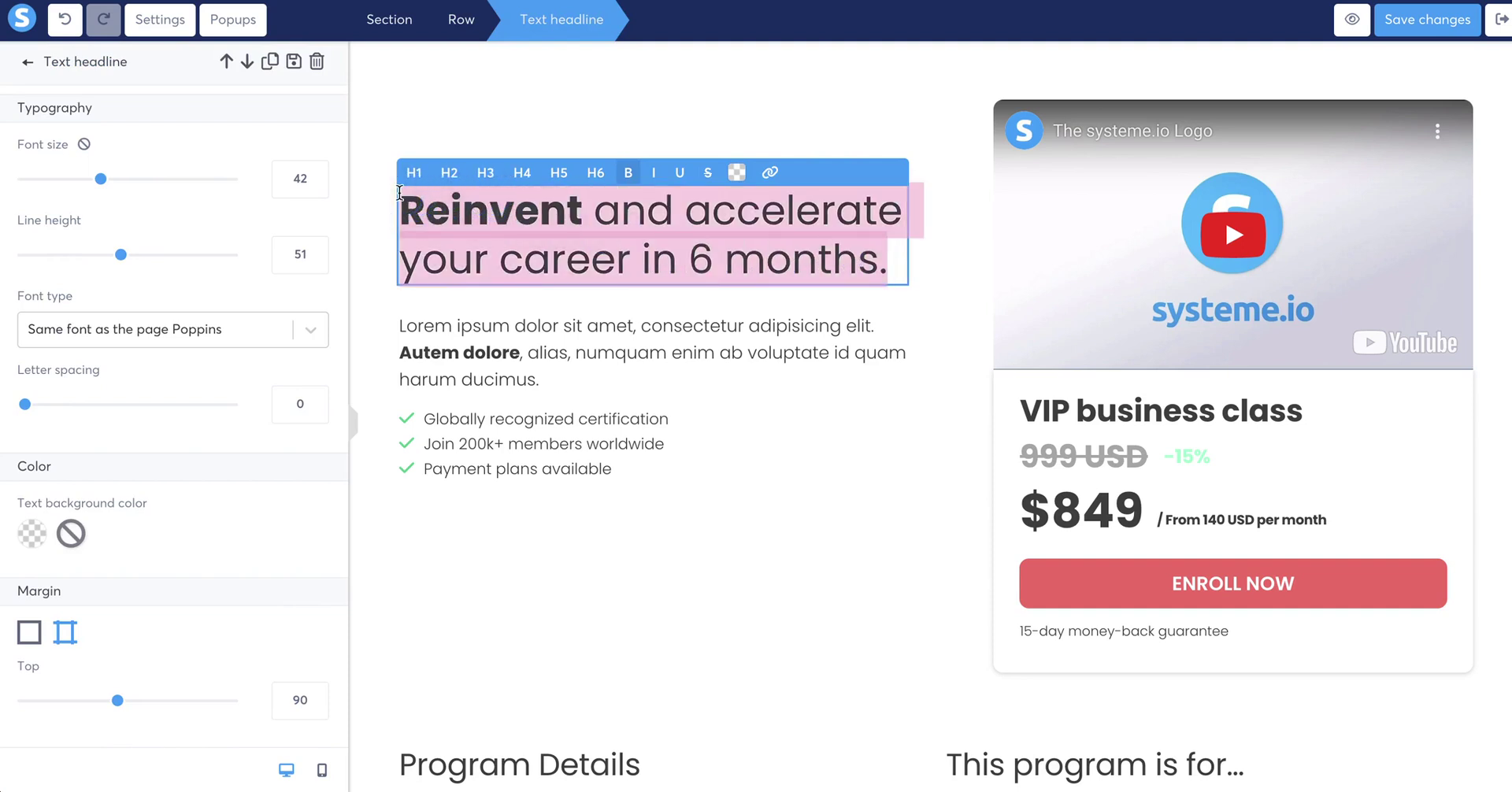
{"action": "type", "text": "Rpa"}
{"action": "key", "text": "BackSpace"}
{"action": "key", "text": "BackSpace"}
{"action": "type", "text": "oadmap 3.0"}
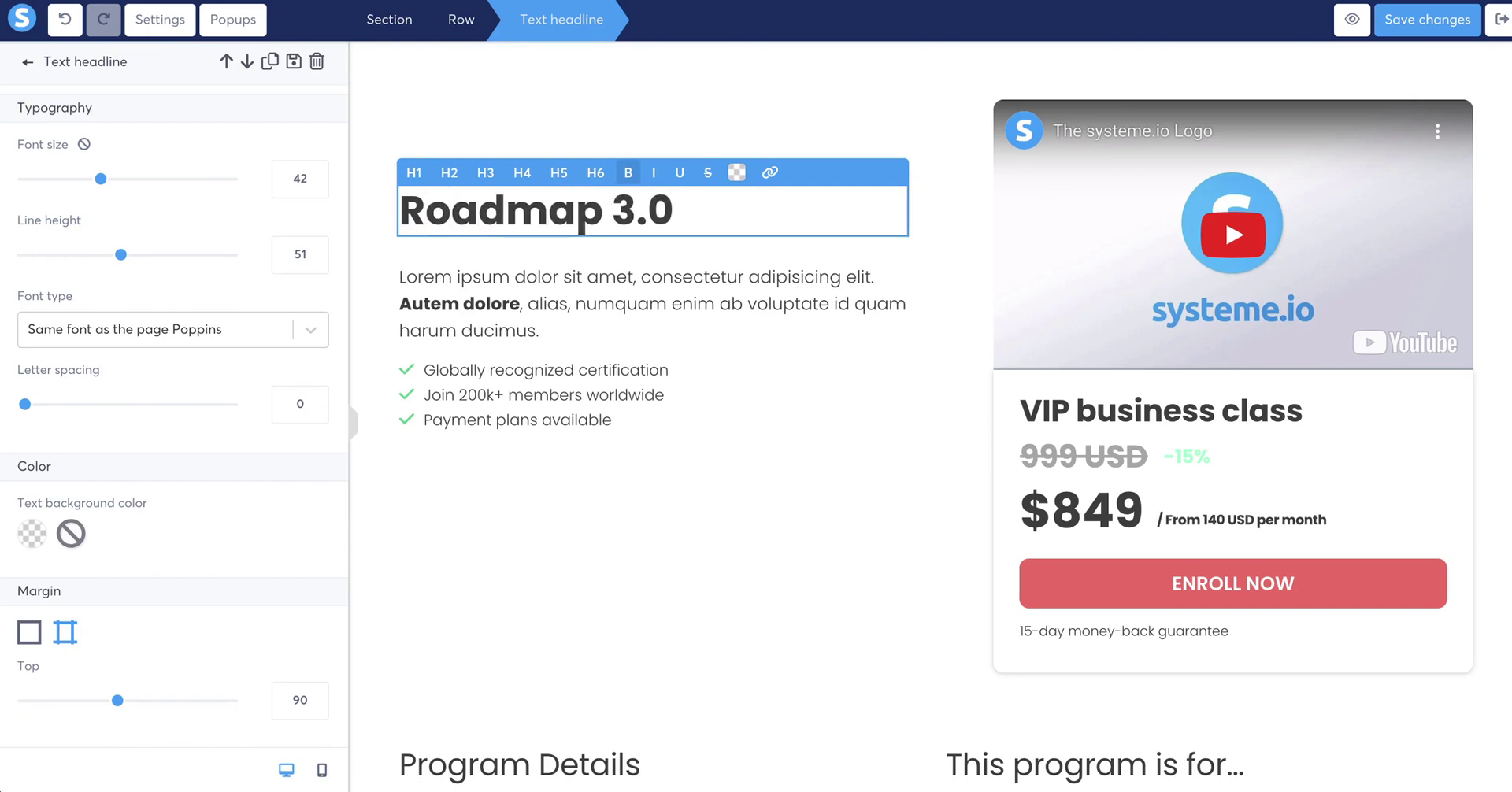
Overwrite the Lorem ipsum paragraph with 'Create the business of your dreams'
{"action": "left_click", "coordinate": [467, 325]}
{"action": "left_click", "coordinate": [572, 334]}
{"action": "left_click_drag", "start_coordinate": [546, 332], "coordinate": [402, 274]}
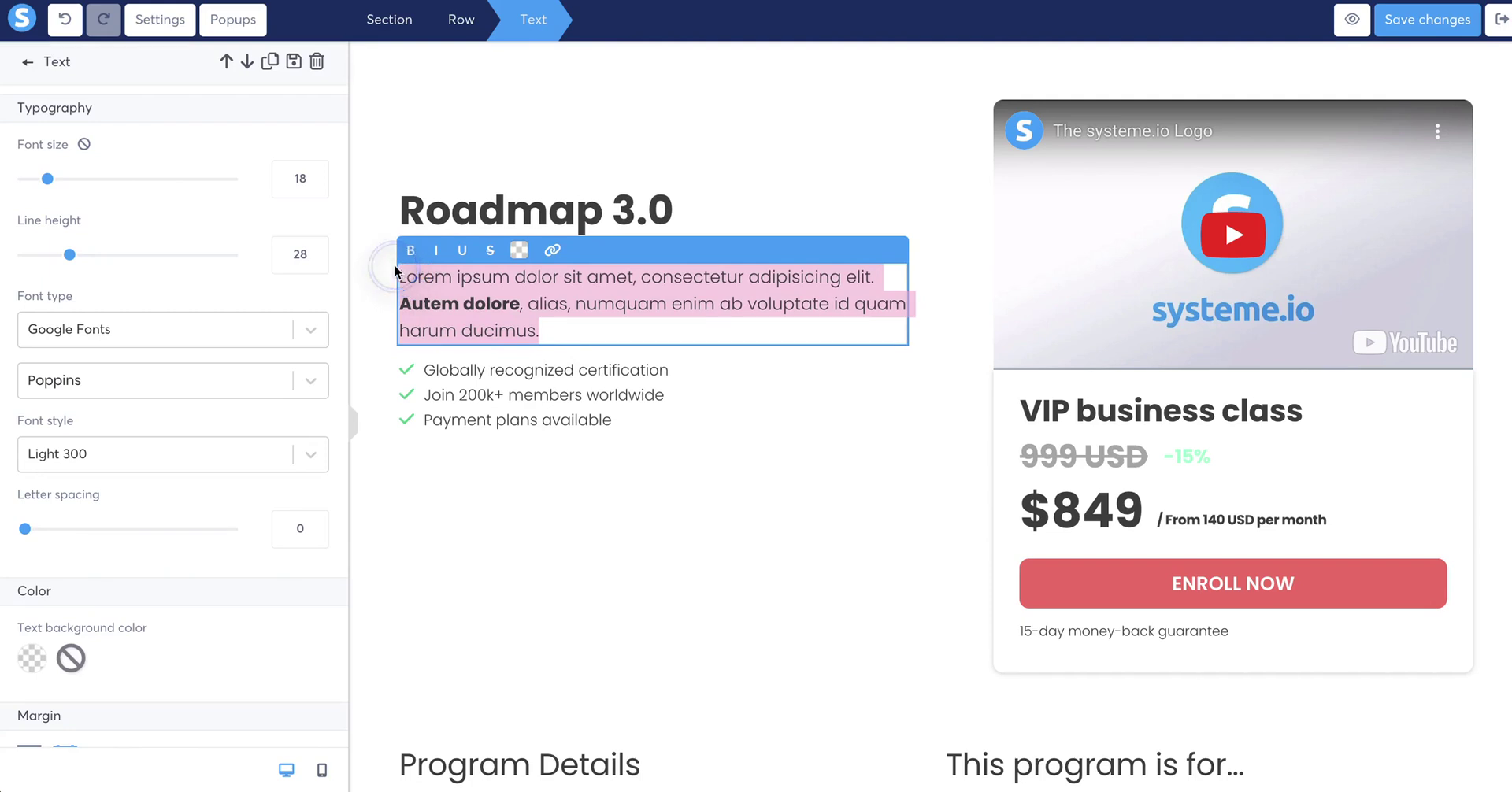
{"action": "type", "text": "Create "}
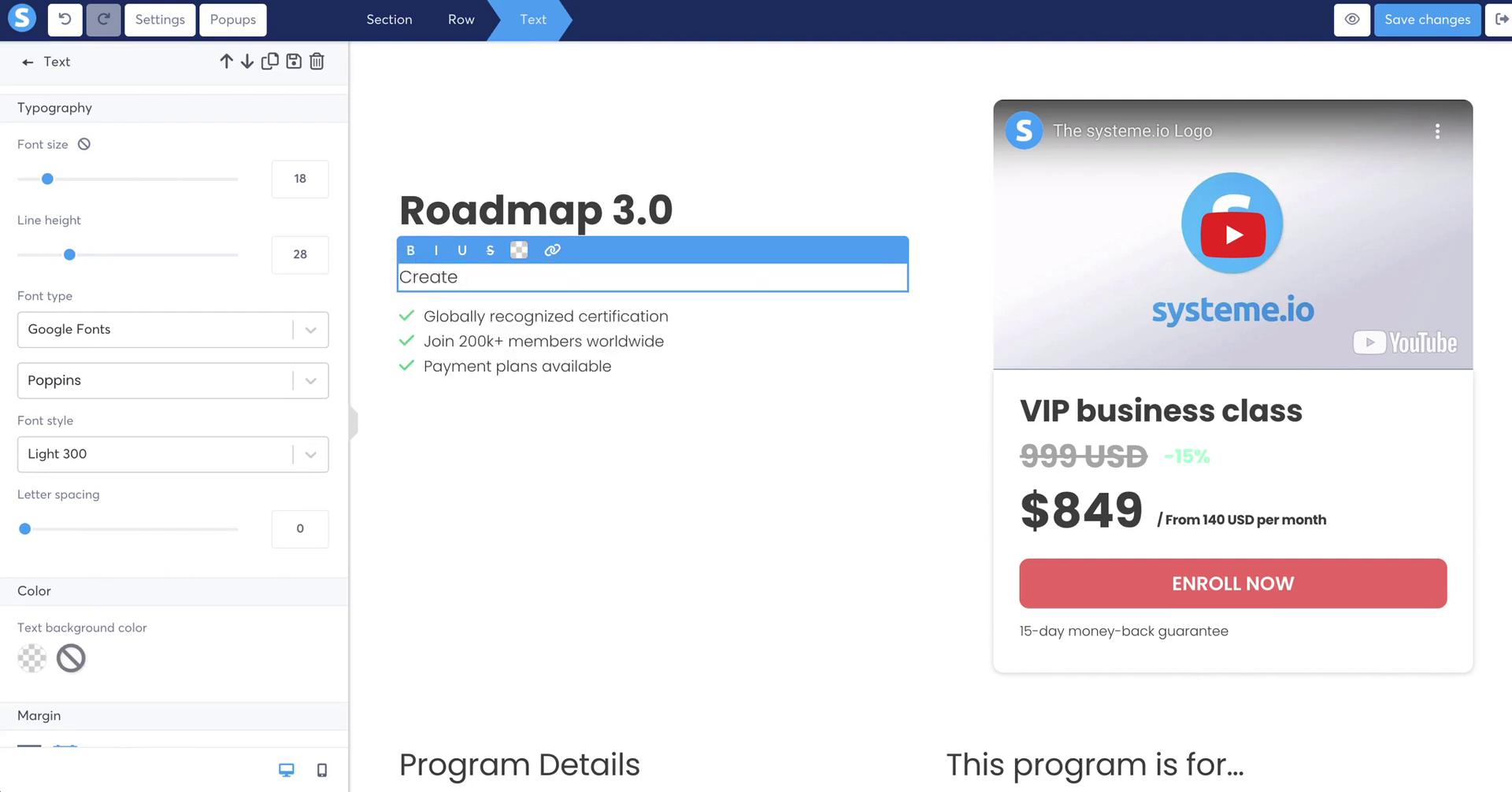
{"action": "type", "text": "the business of your dreamsa"}
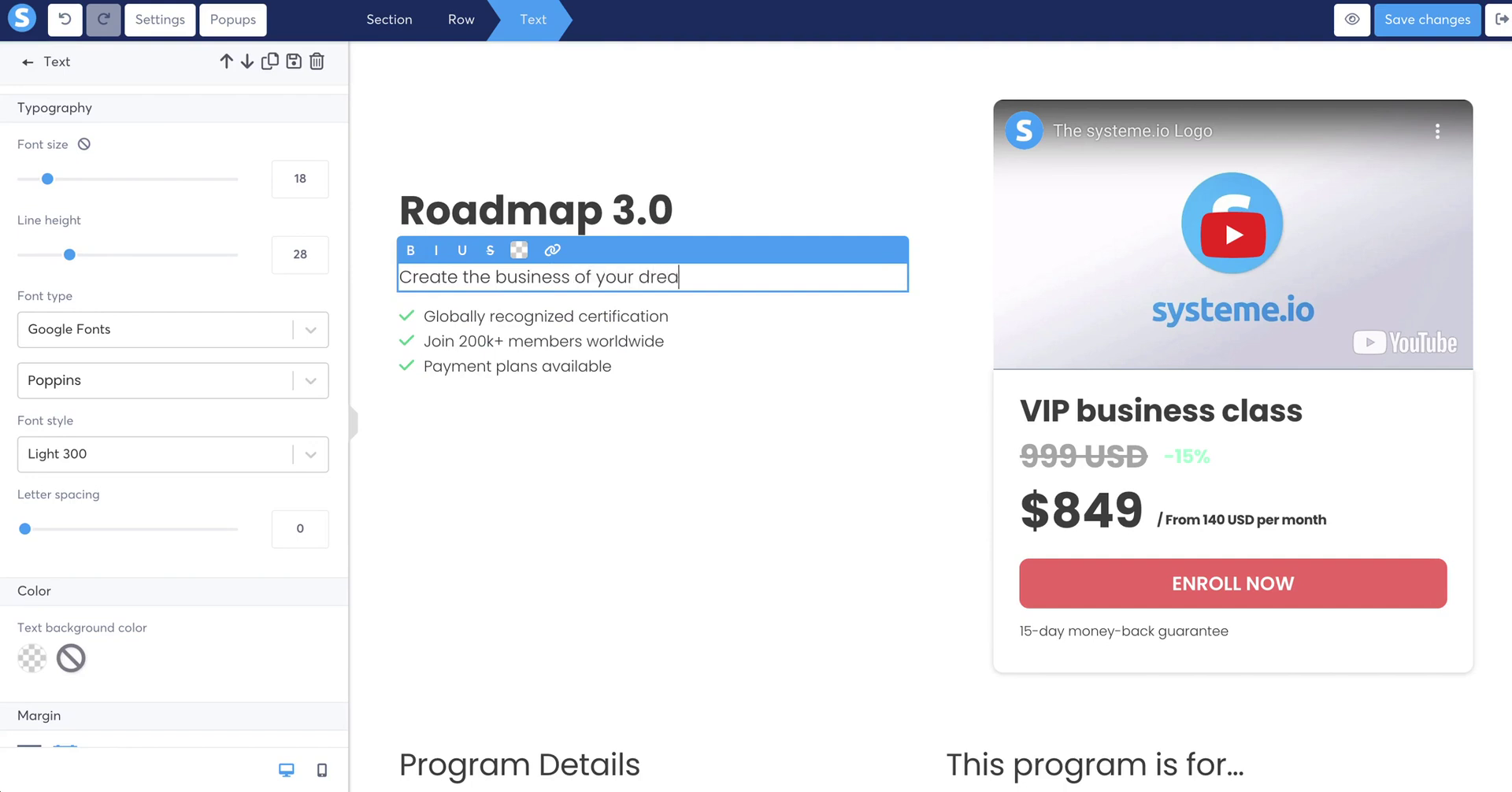
{"action": "key", "text": "BackSpace"}
{"action": "key", "text": "BackSpace"}
{"action": "left_click", "coordinate": [490, 341]}
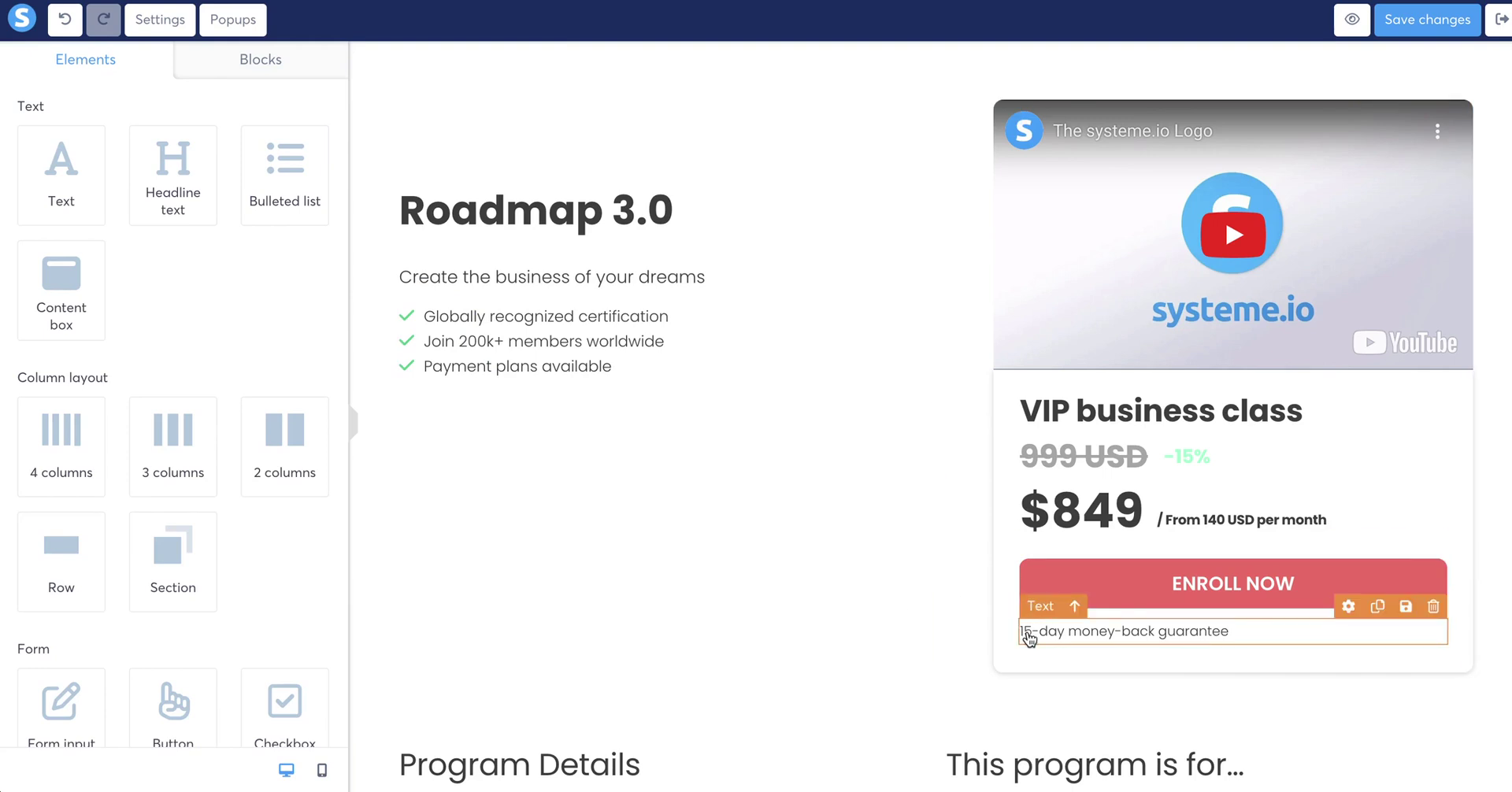
Switch the pricing card video's source type to Upload file, closing the upload window unused
{"action": "left_click", "coordinate": [1218, 304]}
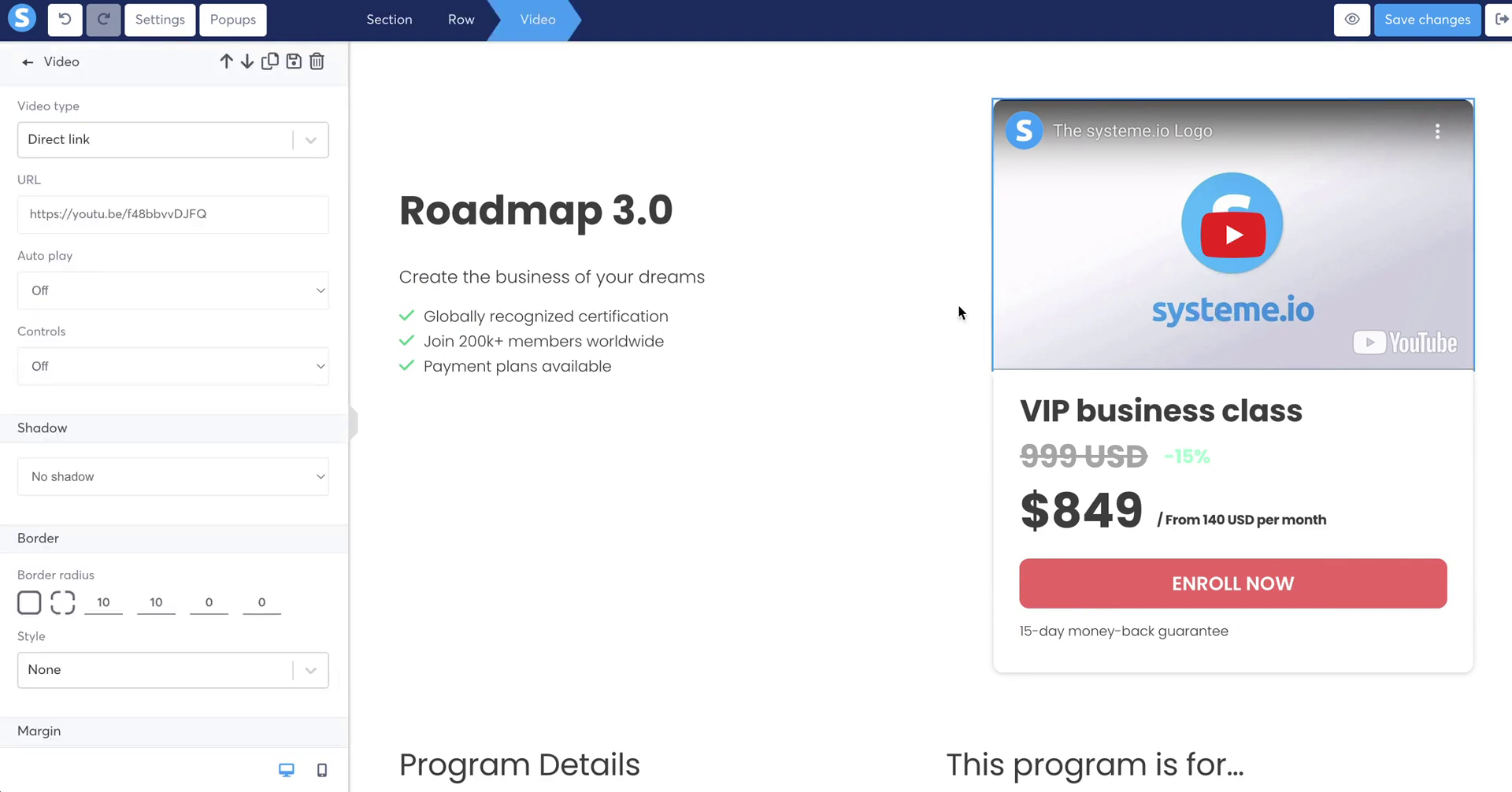
{"action": "left_click_drag", "start_coordinate": [101, 116], "coordinate": [203, 146]}
{"action": "left_click", "coordinate": [308, 138]}
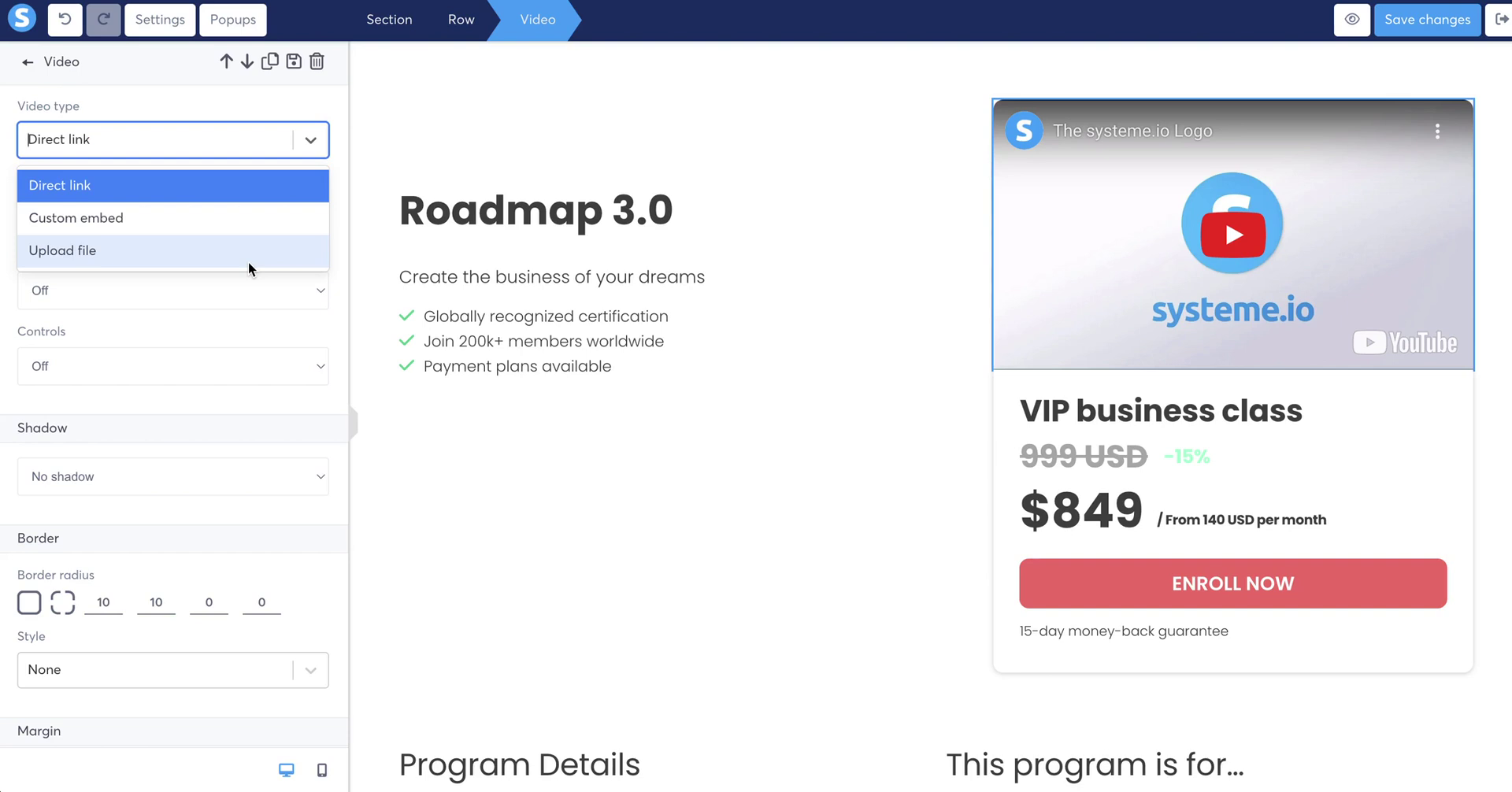
{"action": "left_click", "coordinate": [248, 268]}
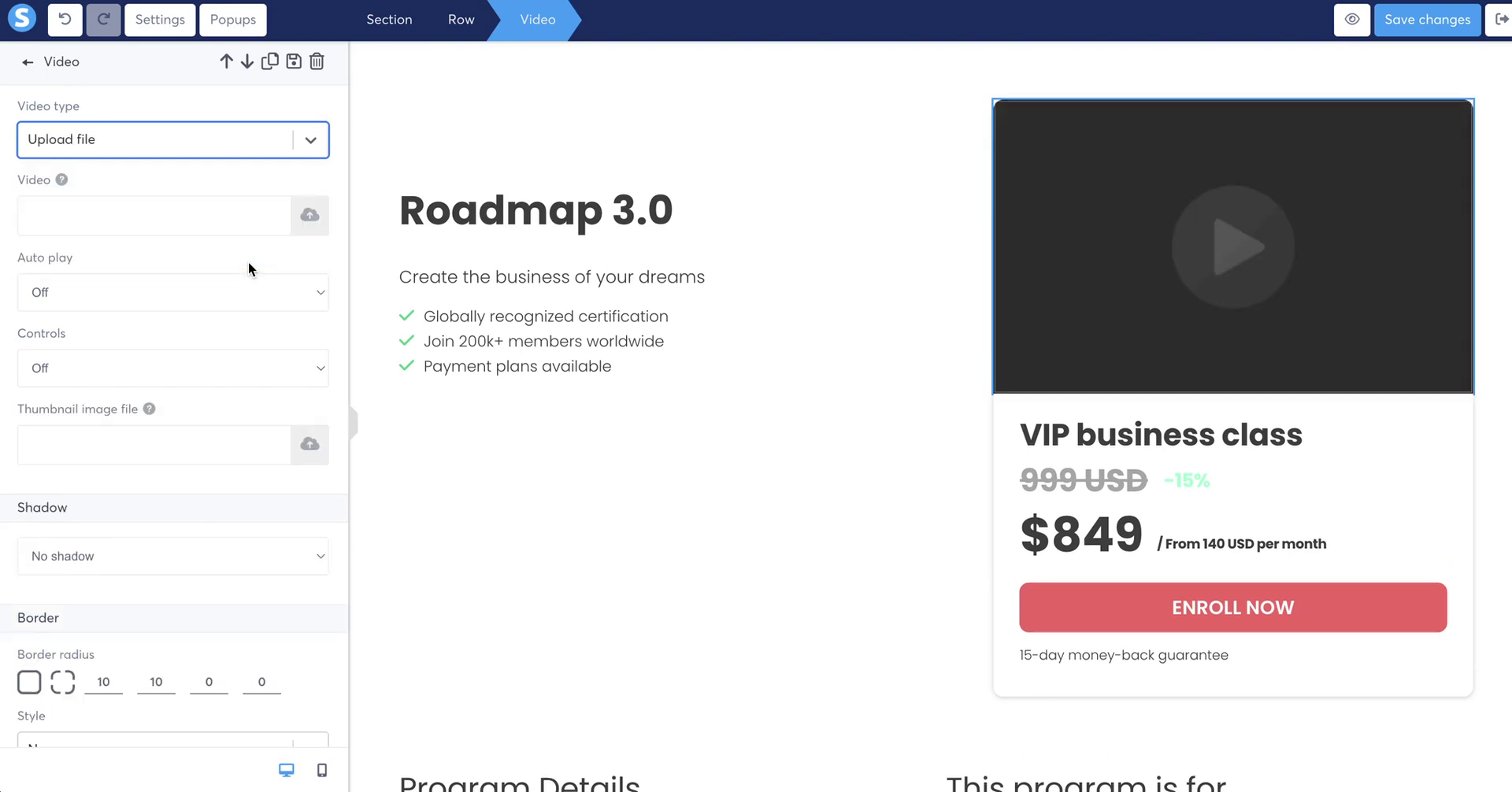
{"action": "left_click", "coordinate": [310, 216]}
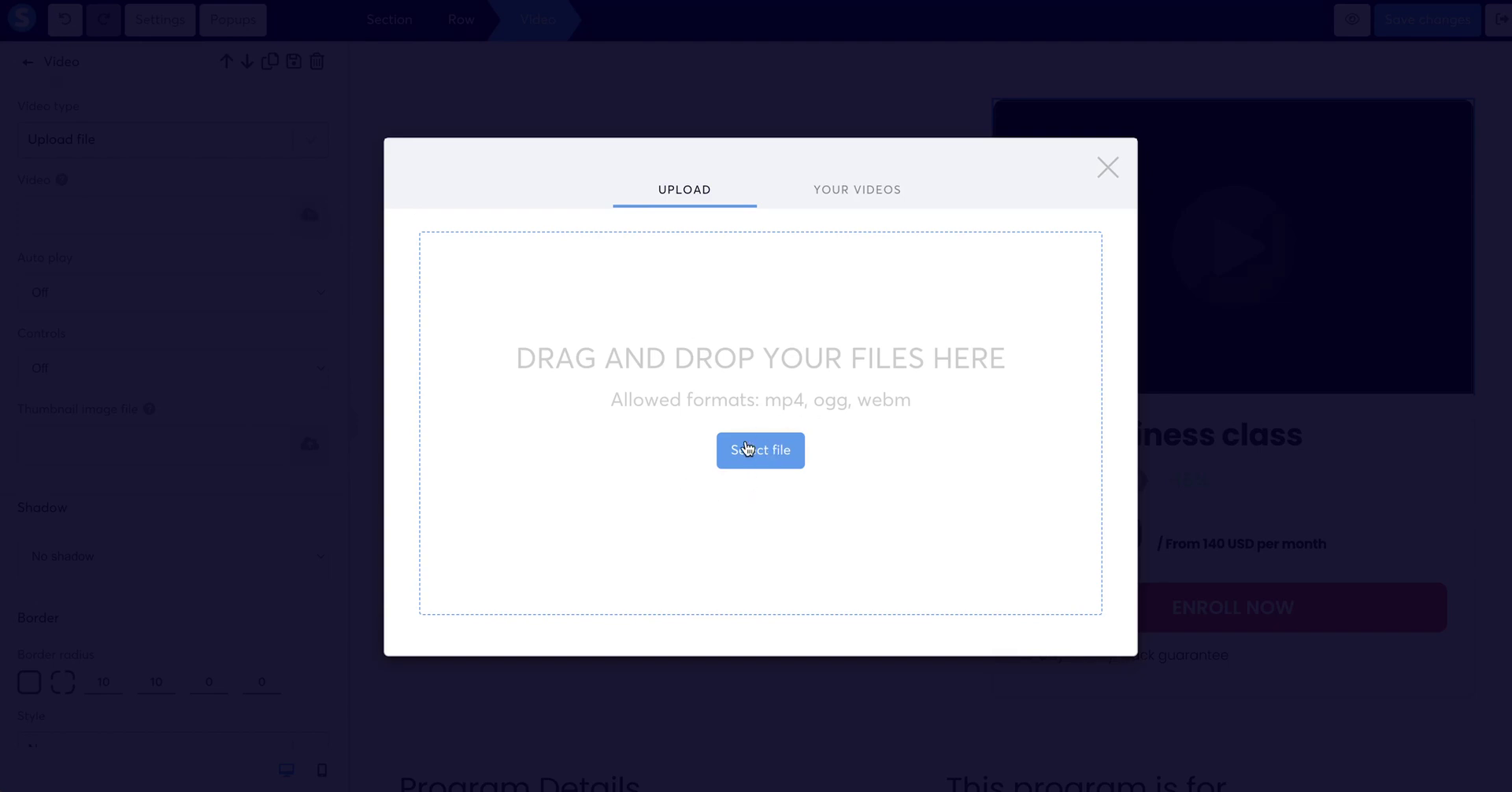
{"action": "left_click", "coordinate": [1107, 166]}
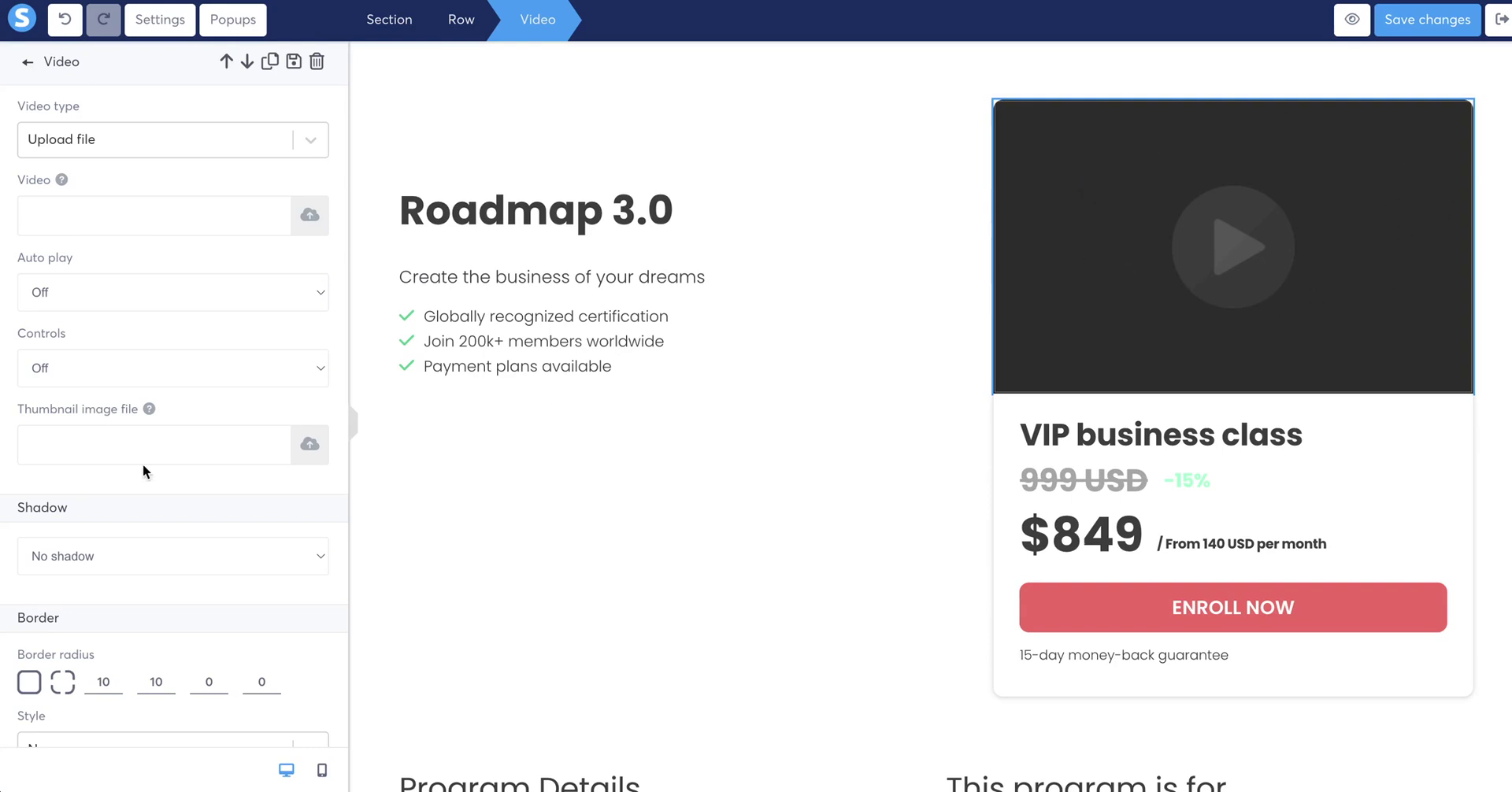
Keep video autoplay off and set player controls on, then back off
{"action": "left_click", "coordinate": [59, 294]}
{"action": "left_click", "coordinate": [65, 292]}
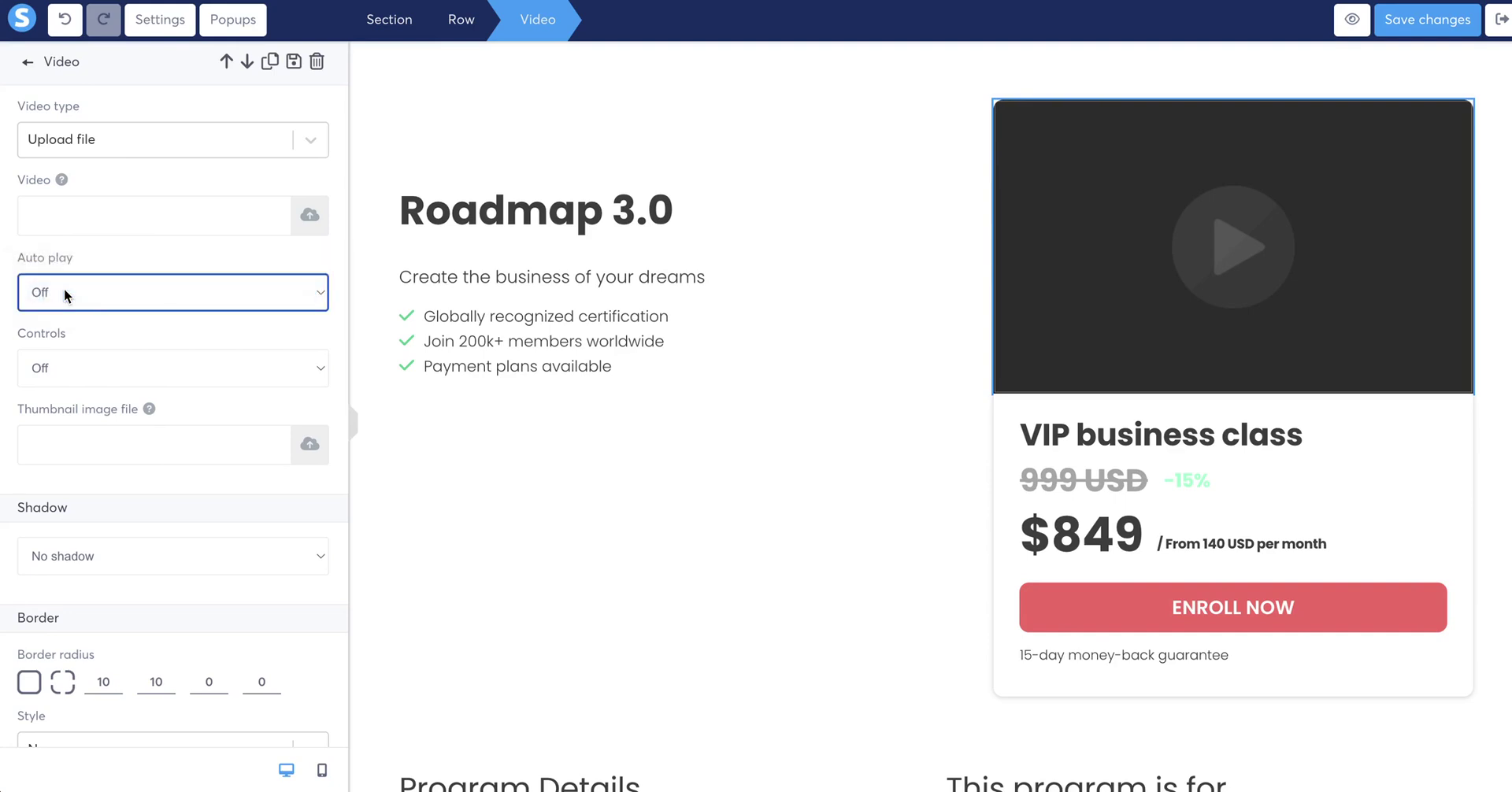
{"action": "left_click", "coordinate": [63, 367]}
{"action": "left_click", "coordinate": [74, 347]}
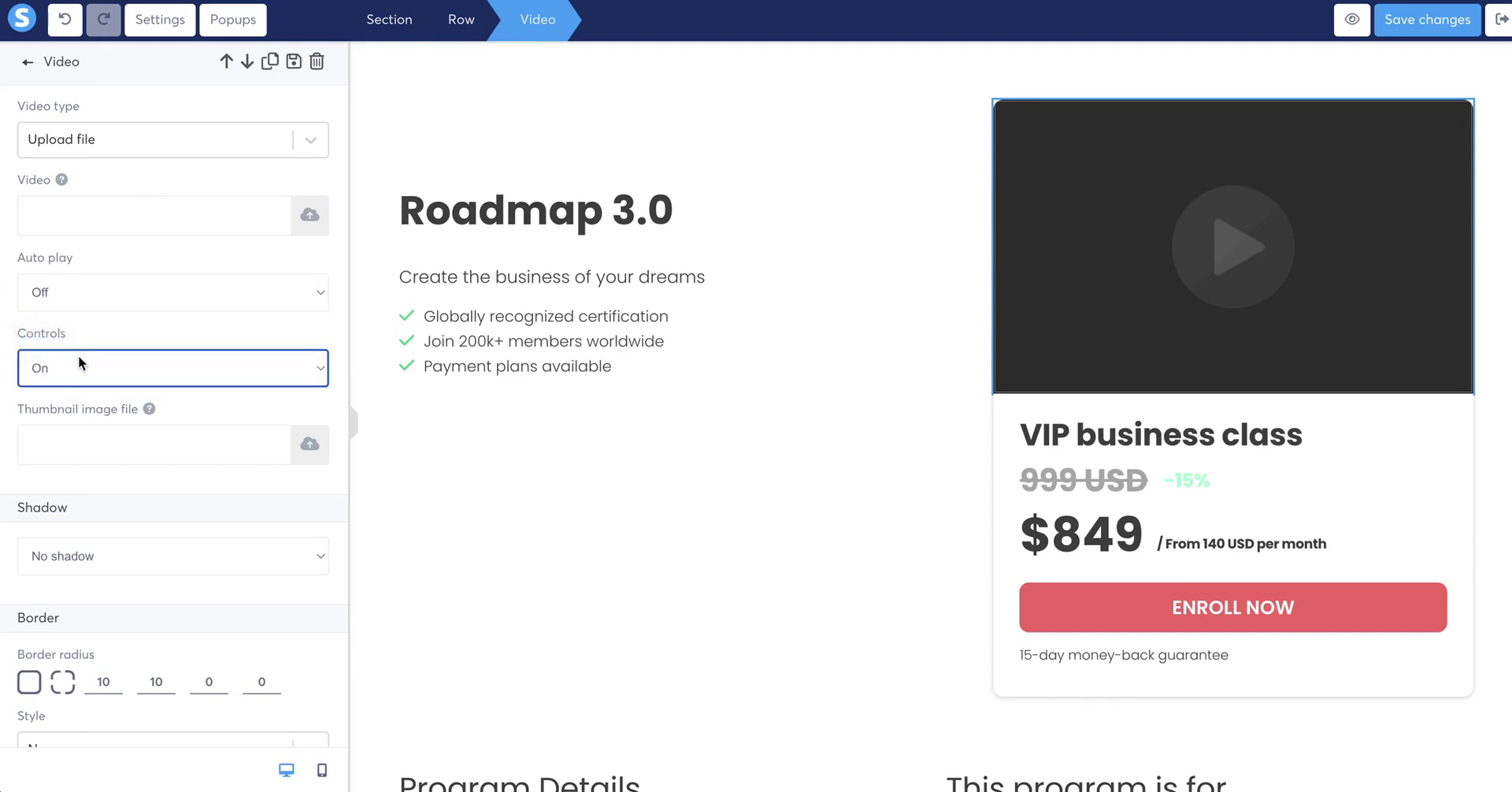
{"action": "left_click", "coordinate": [79, 358]}
{"action": "left_click", "coordinate": [74, 384]}
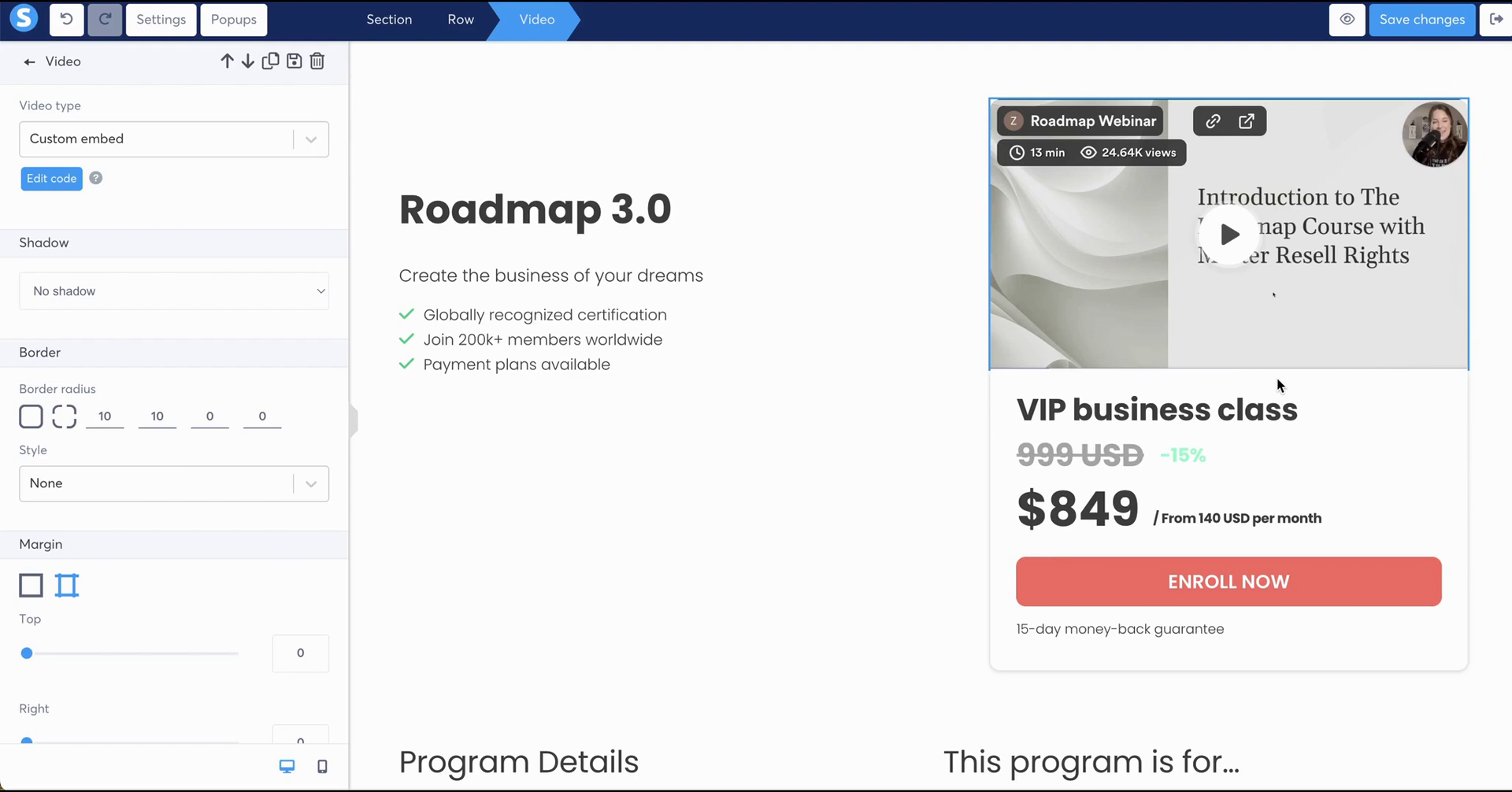
Replace the 'VIP business class' pricing title with 'Roadmap 3.0'
{"action": "left_click", "coordinate": [1248, 416]}
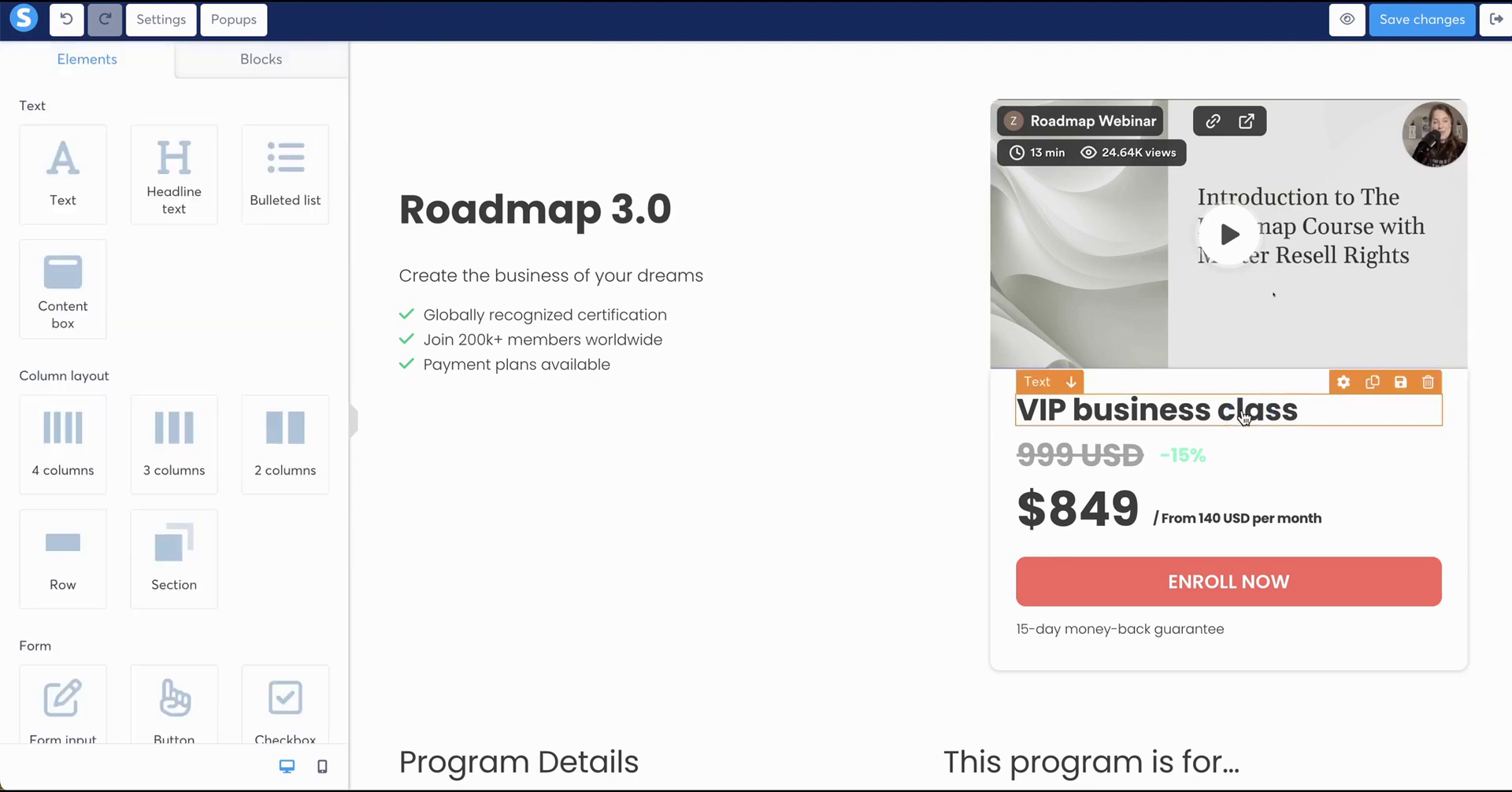
{"action": "left_click", "coordinate": [1314, 406]}
{"action": "left_click_drag", "start_coordinate": [1308, 408], "coordinate": [898, 420]}
{"action": "type", "text": "Roadfma"}
{"action": "key", "text": "BackSpace"}
{"action": "key", "text": "BackSpace"}
{"action": "key", "text": "BackSpace"}
{"action": "type", "text": "map 3.0"}
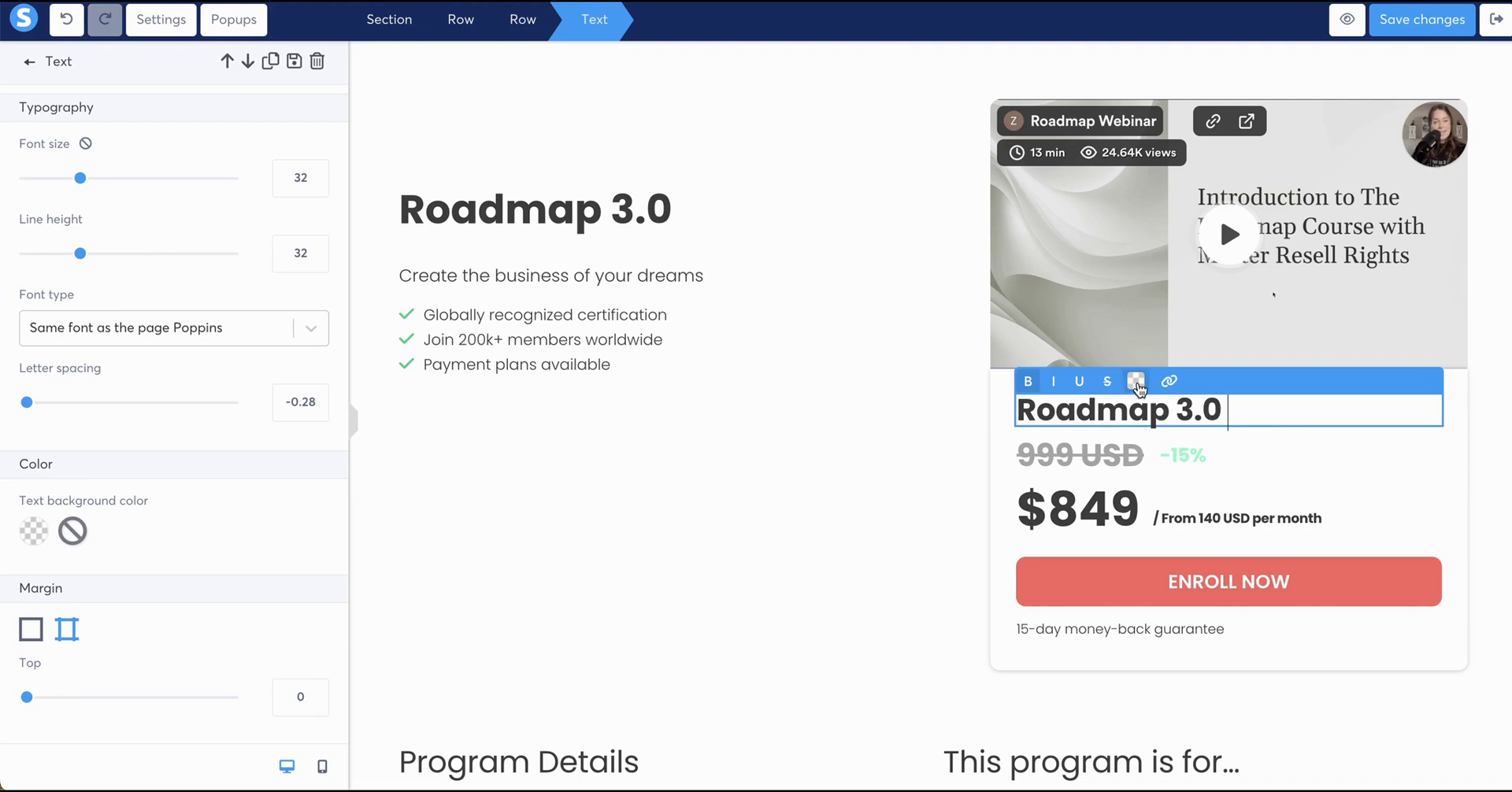
Color the Roadmap 3.0 title with the red default swatch (D0021B)
{"action": "left_click", "coordinate": [1136, 384]}
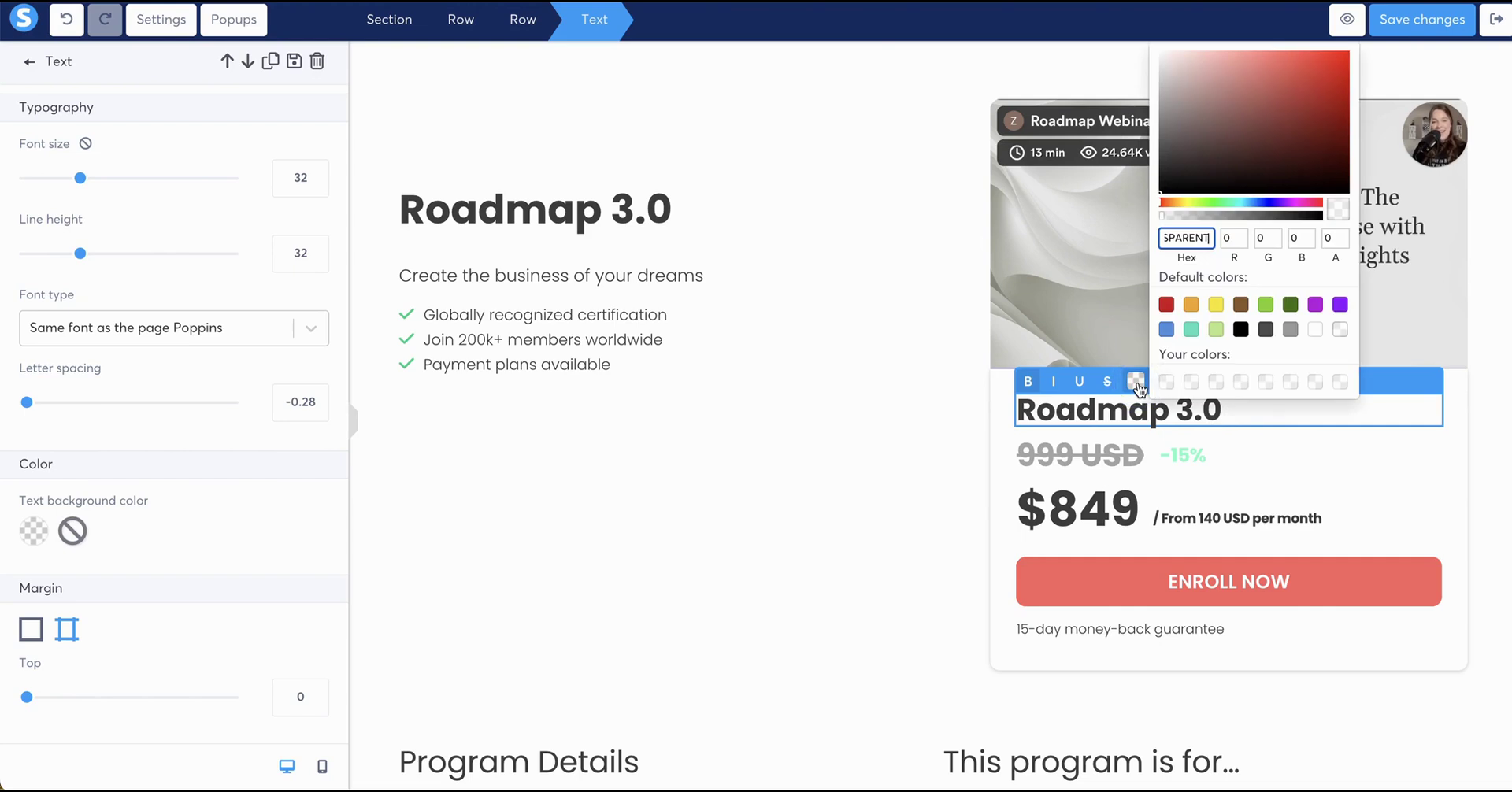
{"action": "left_click", "coordinate": [1166, 305]}
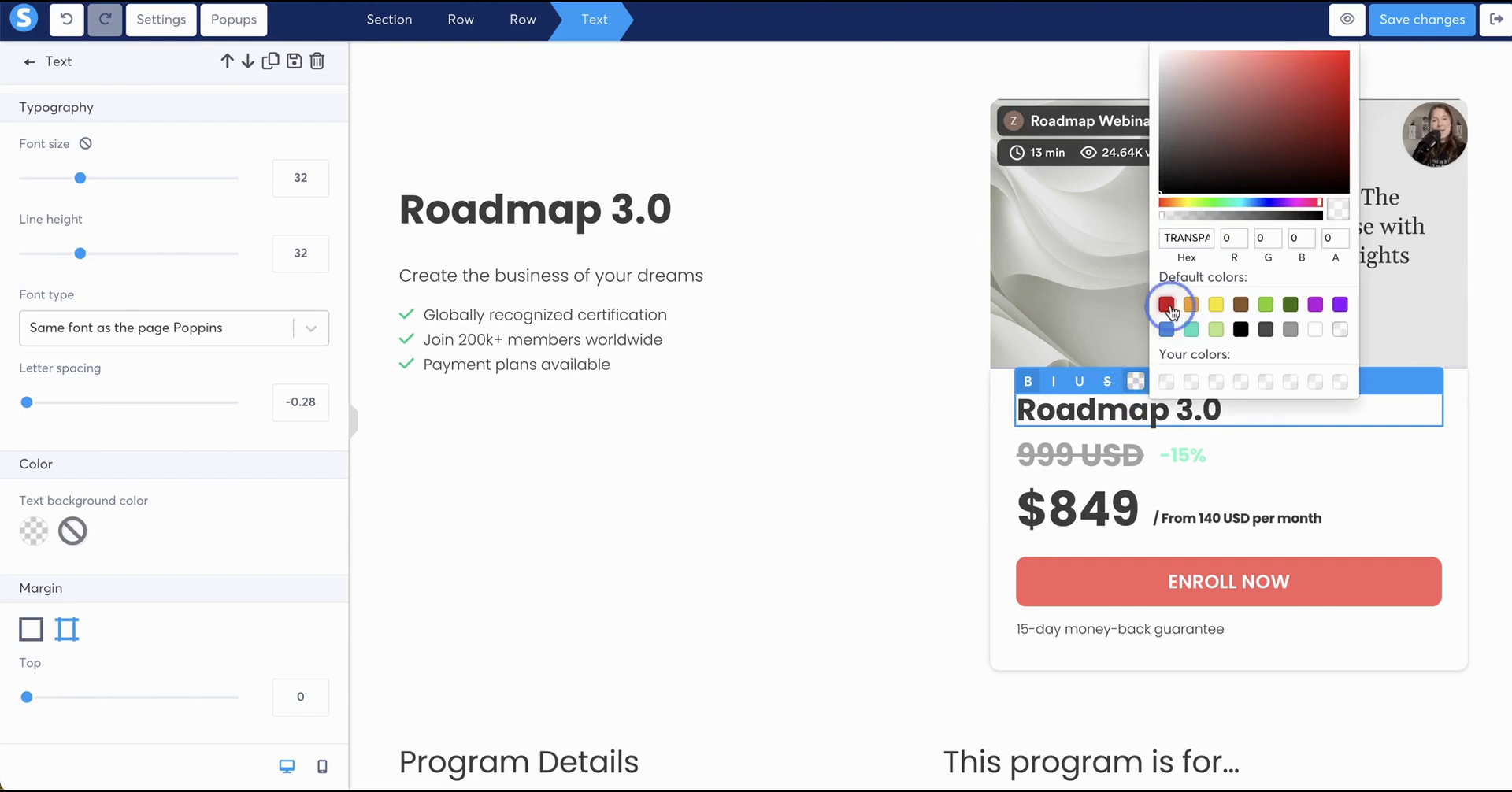
{"action": "left_click", "coordinate": [1258, 416]}
{"action": "left_click_drag", "start_coordinate": [1255, 418], "coordinate": [979, 405]}
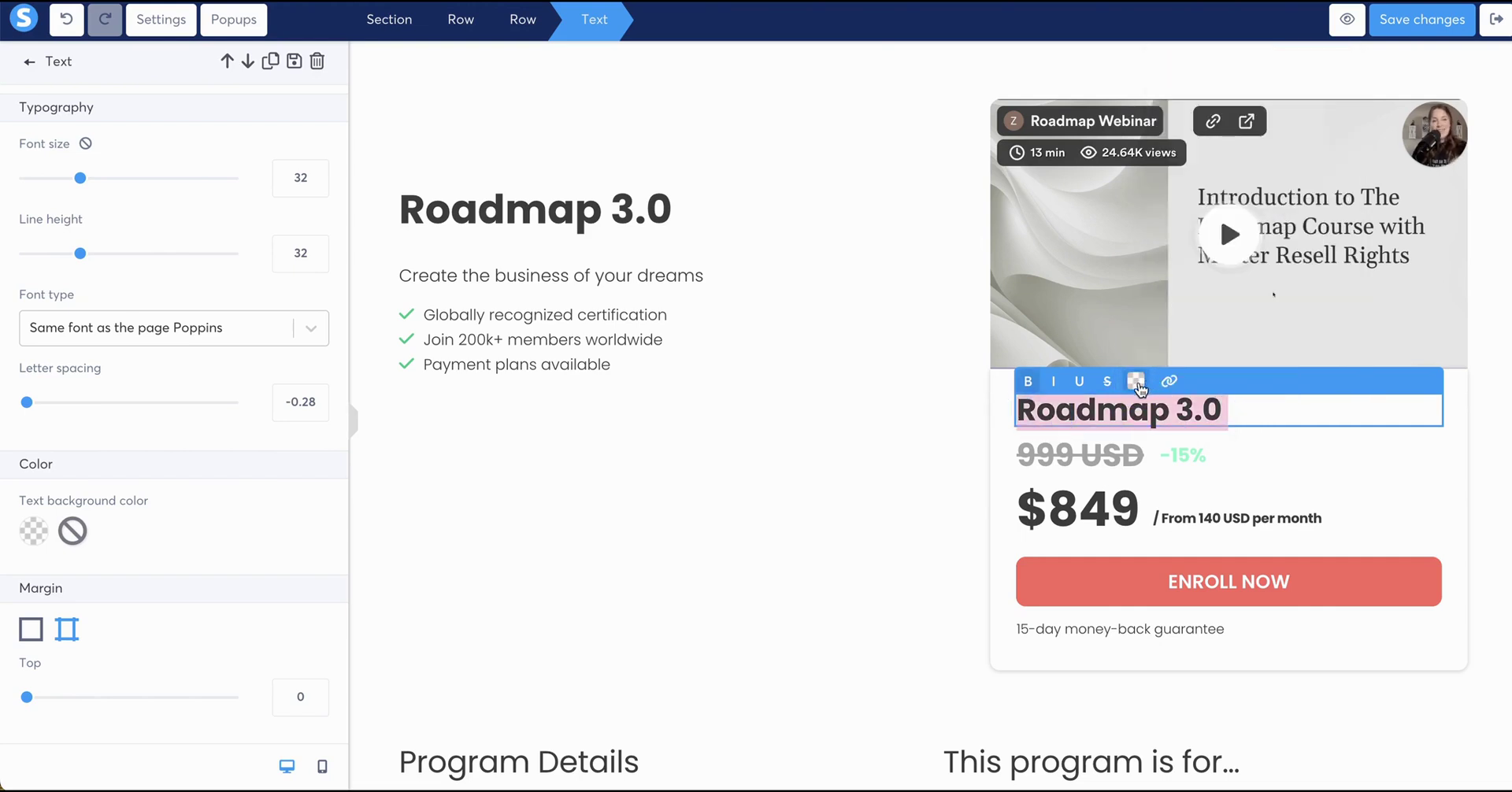
{"action": "left_click", "coordinate": [1137, 384]}
{"action": "left_click", "coordinate": [1166, 305]}
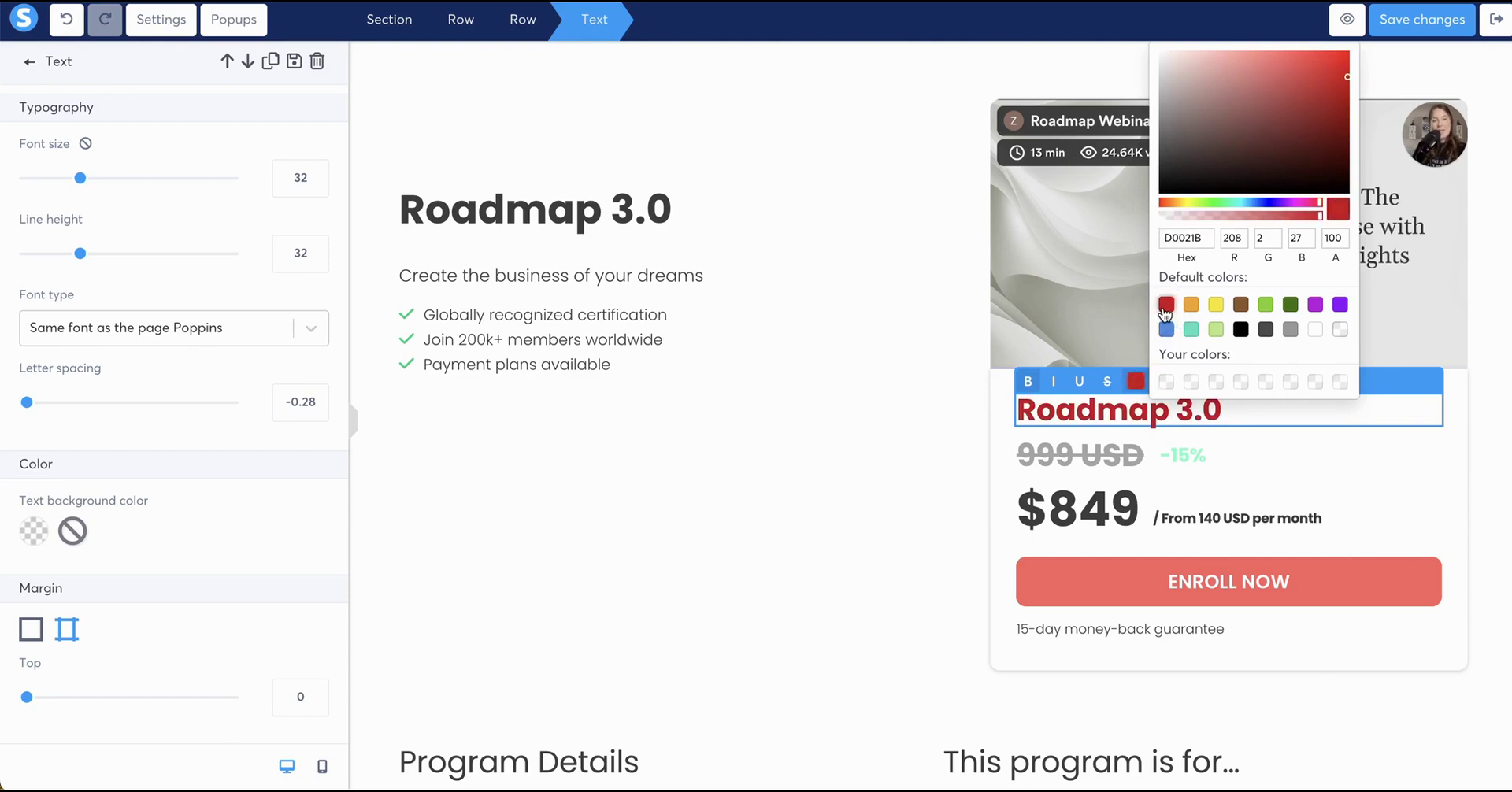
{"action": "left_click", "coordinate": [1242, 487]}
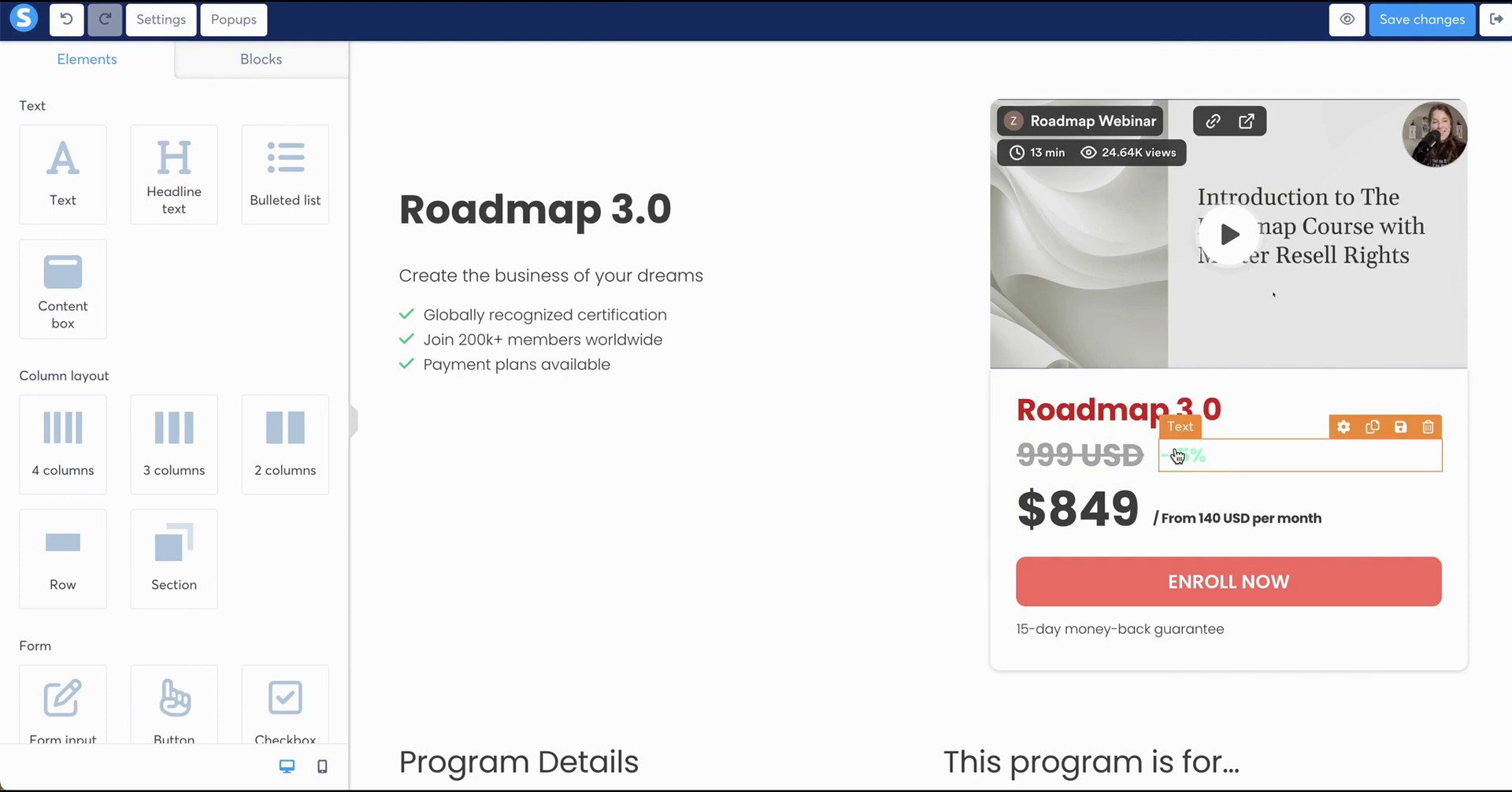
Delete the -15% discount, crossed-out 999 USD price and per-month payment note
{"action": "left_click", "coordinate": [1427, 427]}
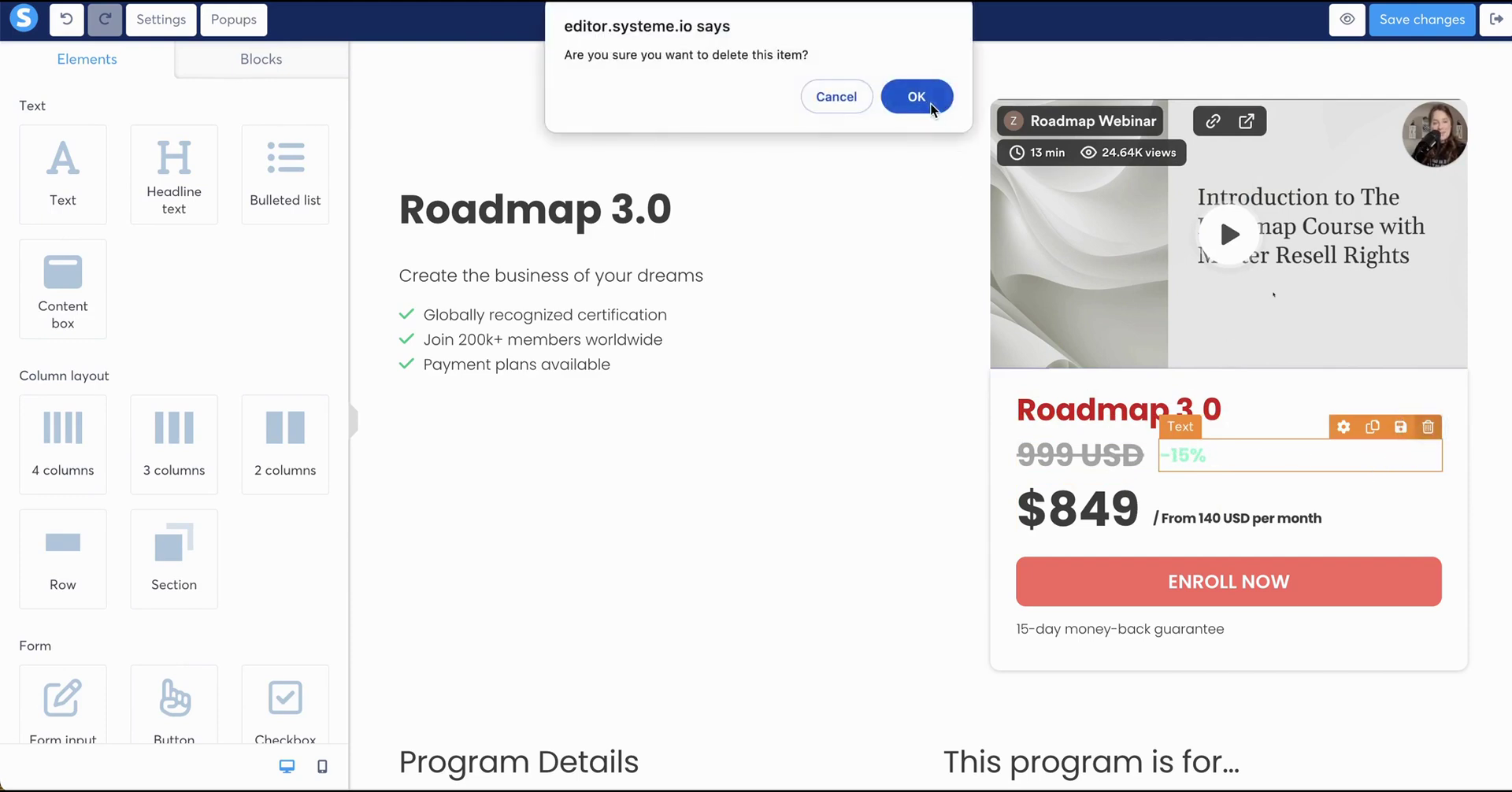
{"action": "left_click", "coordinate": [926, 98]}
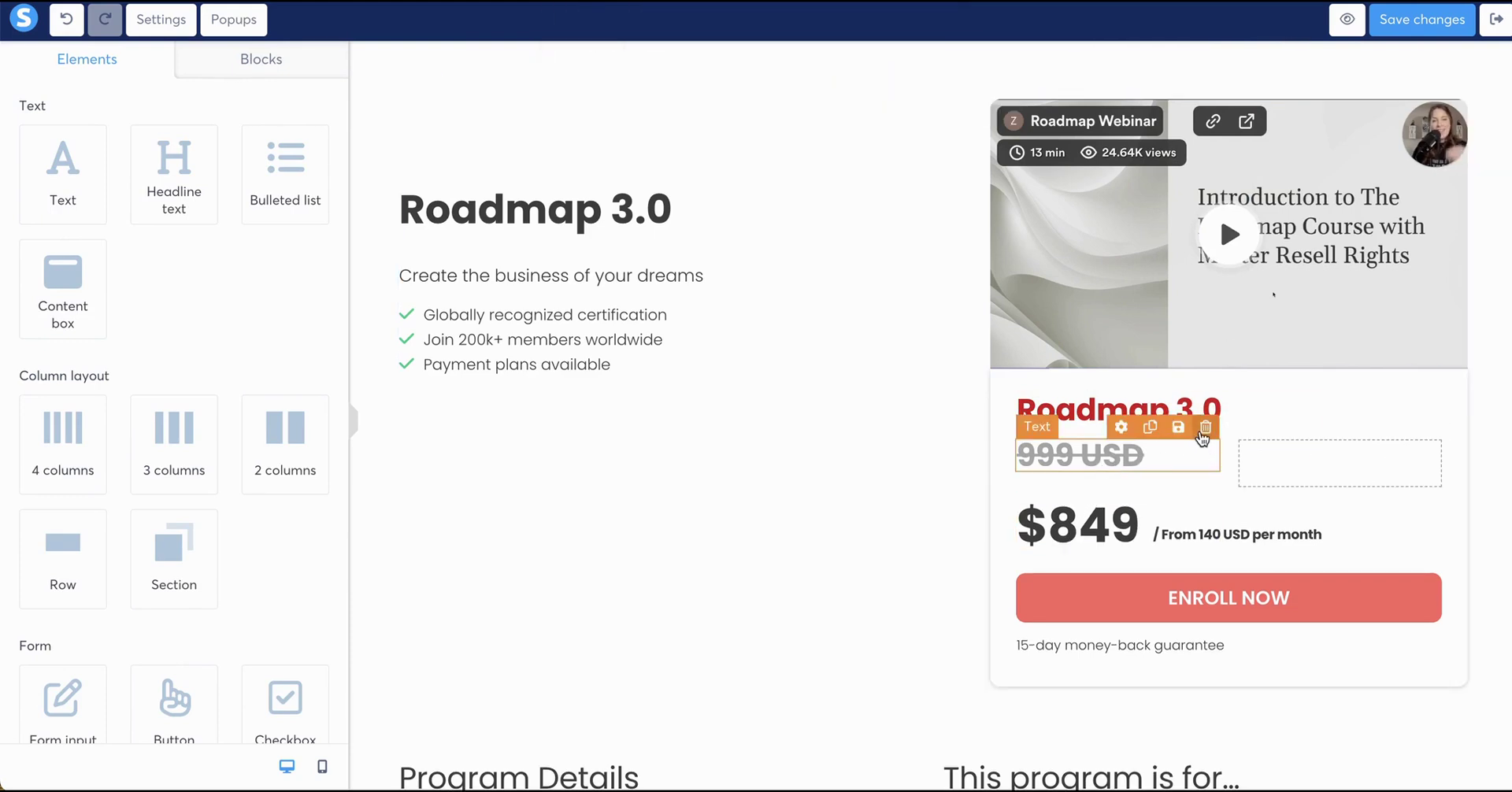
{"action": "left_click", "coordinate": [1205, 428]}
{"action": "left_click", "coordinate": [920, 96]}
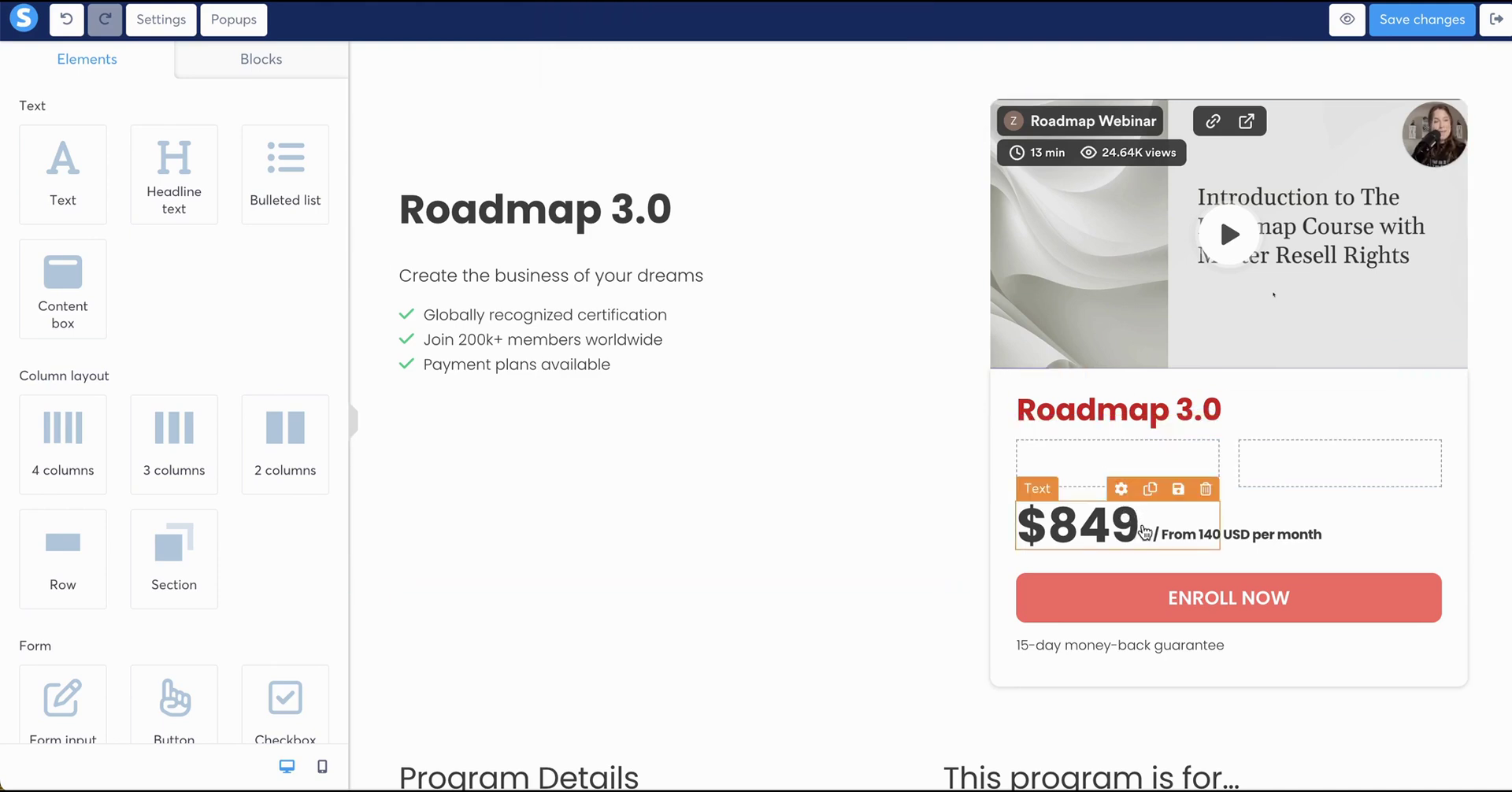
{"action": "left_click", "coordinate": [1388, 518]}
{"action": "left_click", "coordinate": [916, 97]}
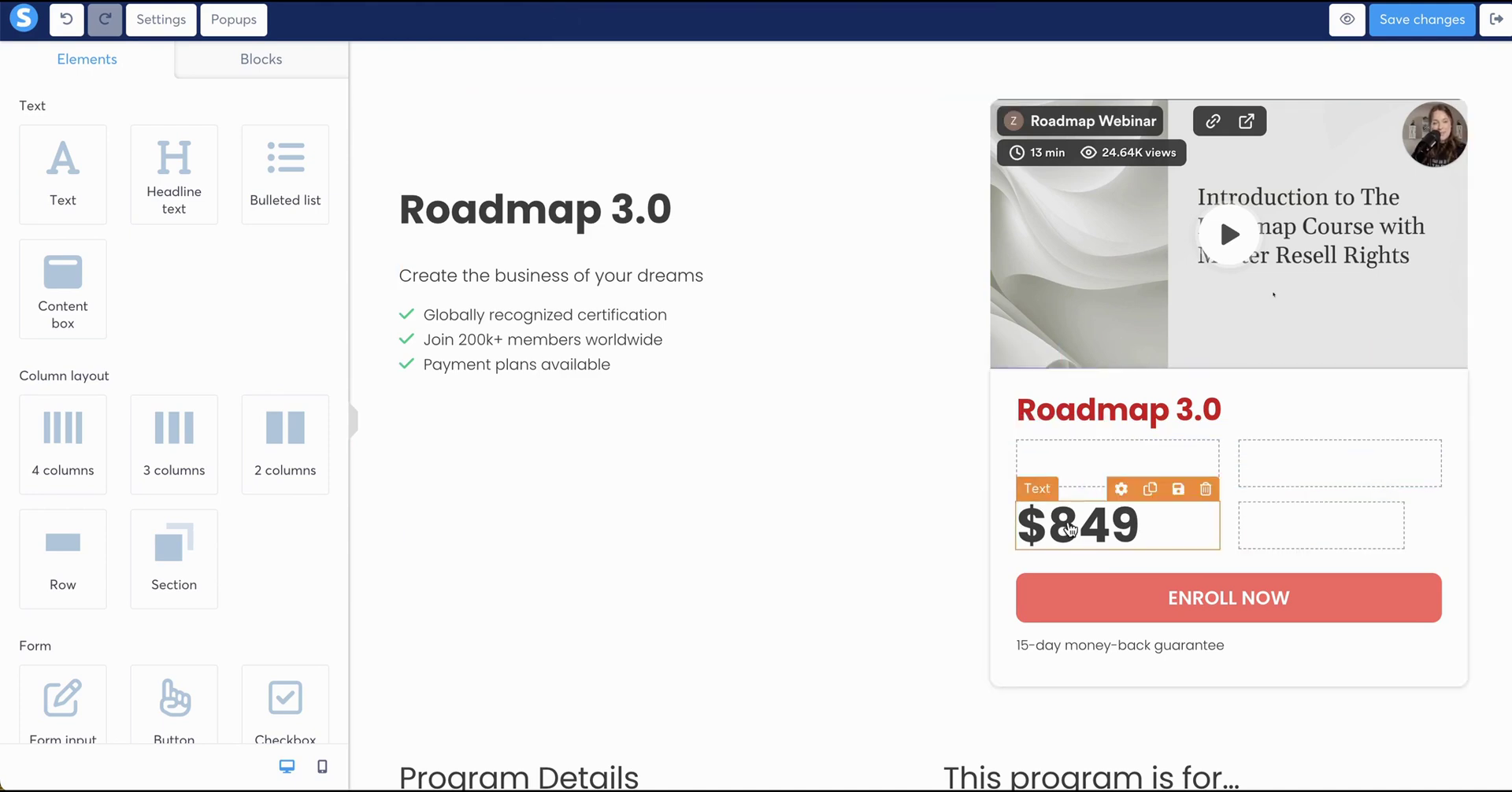
Look over the $849 price and guarantee line, then select the ENROLL NOW button
{"action": "left_click", "coordinate": [1089, 520]}
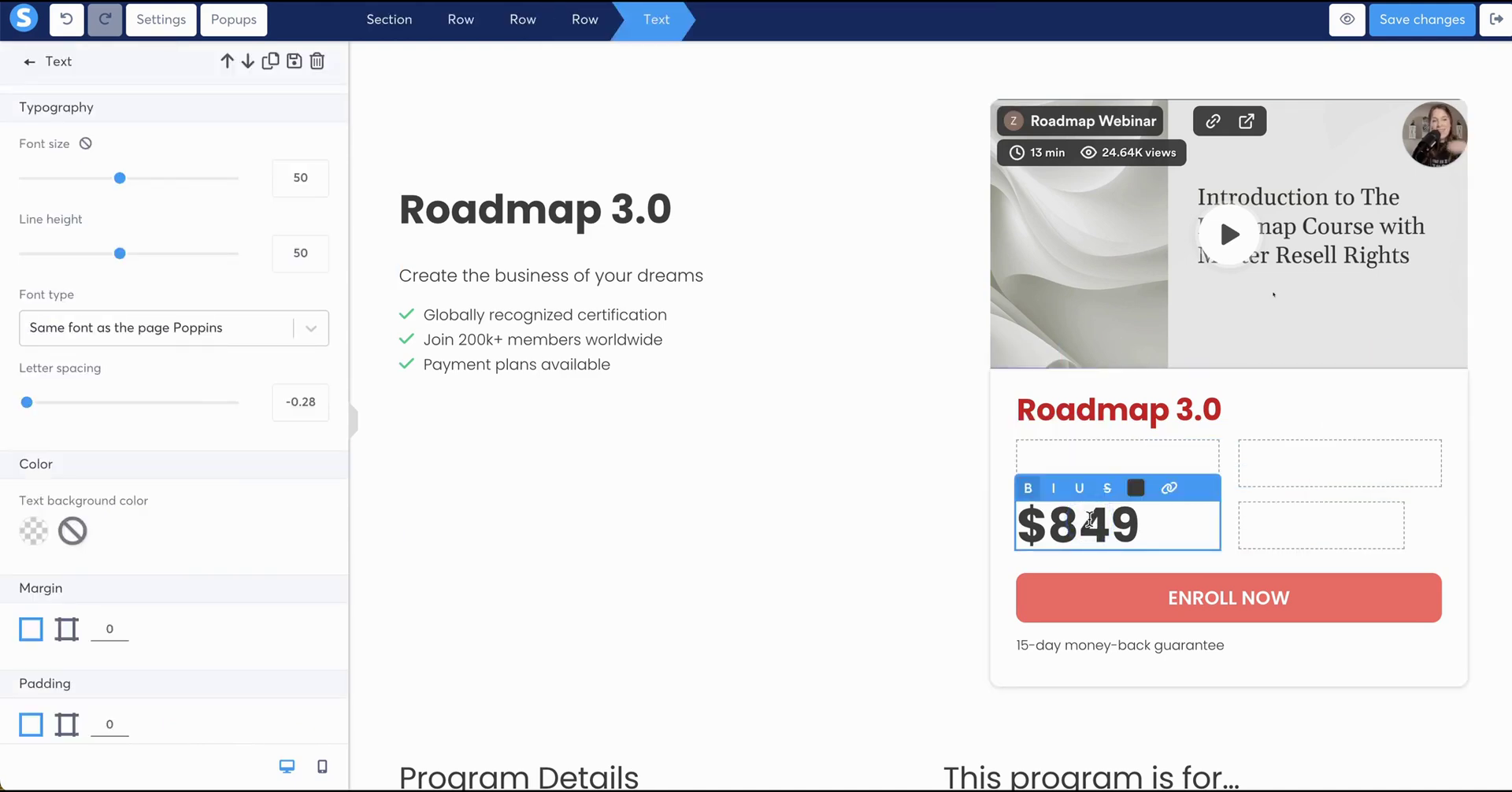
{"action": "left_click", "coordinate": [1158, 648]}
{"action": "double_click", "coordinate": [1158, 646]}
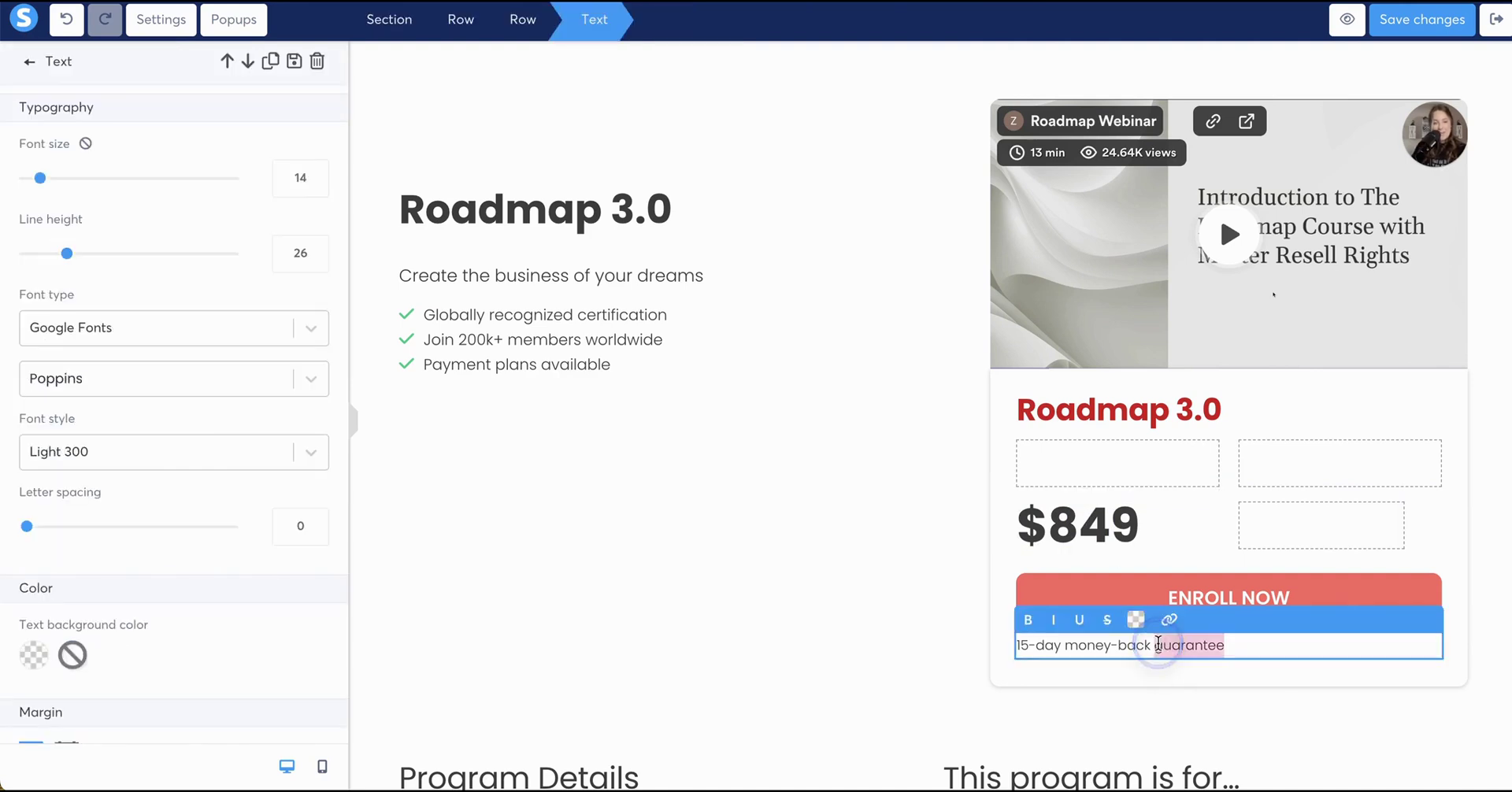
{"action": "left_click", "coordinate": [1221, 702]}
{"action": "left_click", "coordinate": [1235, 615]}
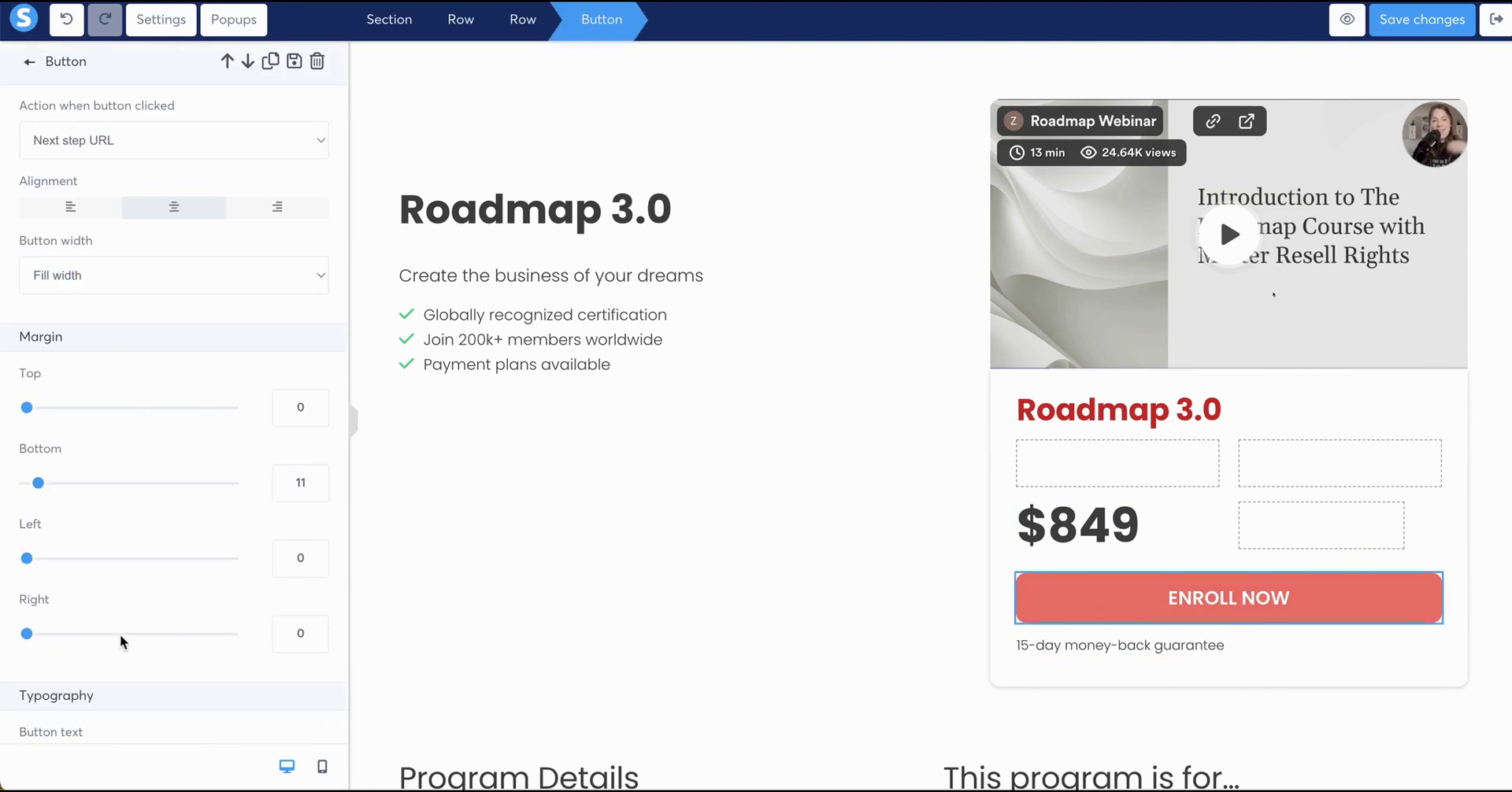
Replace the pricing button's ENROLL NOW label with 'Start Today!'
{"action": "scroll", "coordinate": [122, 642], "scroll_direction": "down", "scroll_amount": 6}
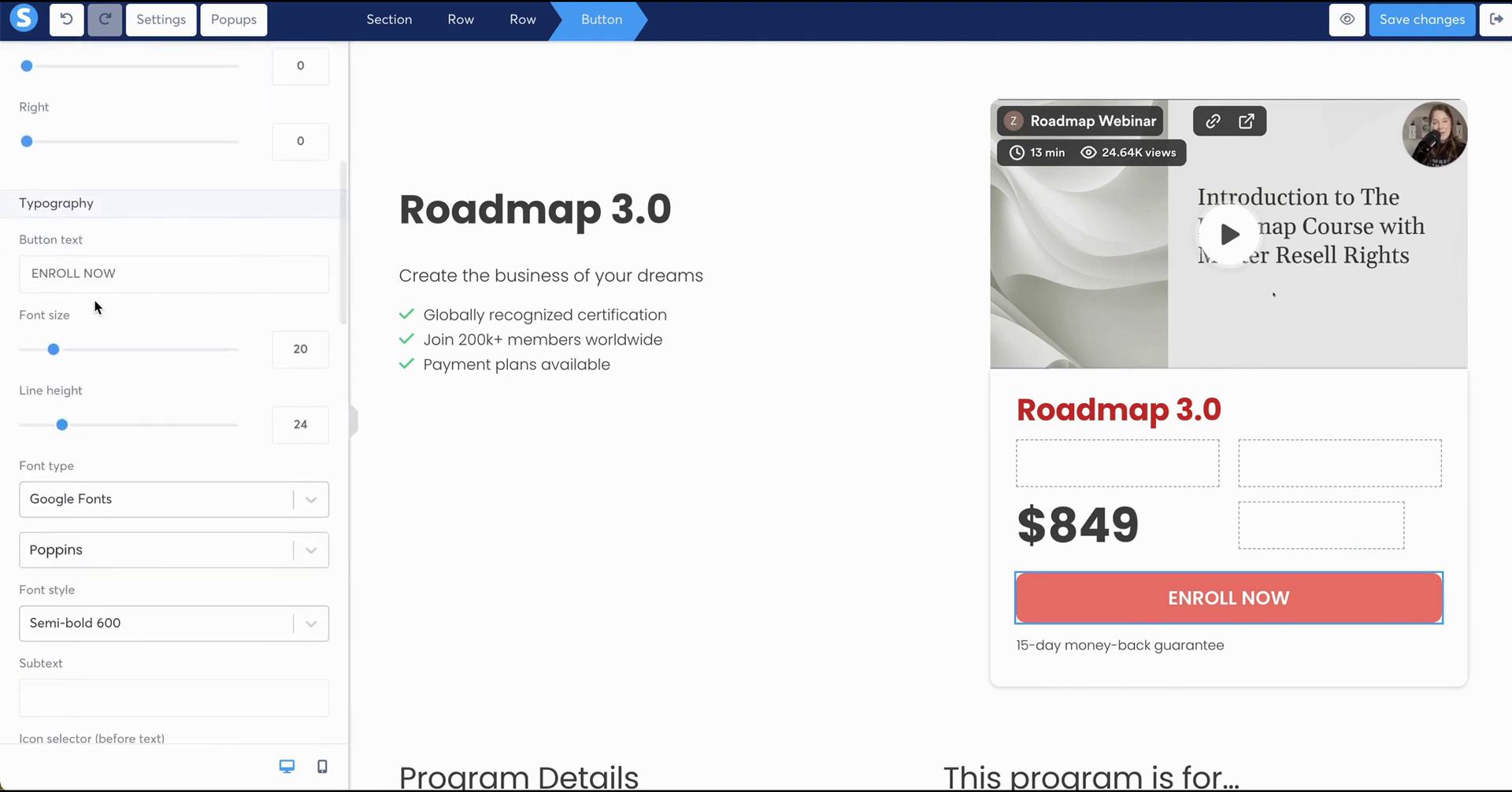
{"action": "left_click", "coordinate": [144, 270]}
{"action": "key", "text": "ctrl+a"}
{"action": "type", "text": "Star"}
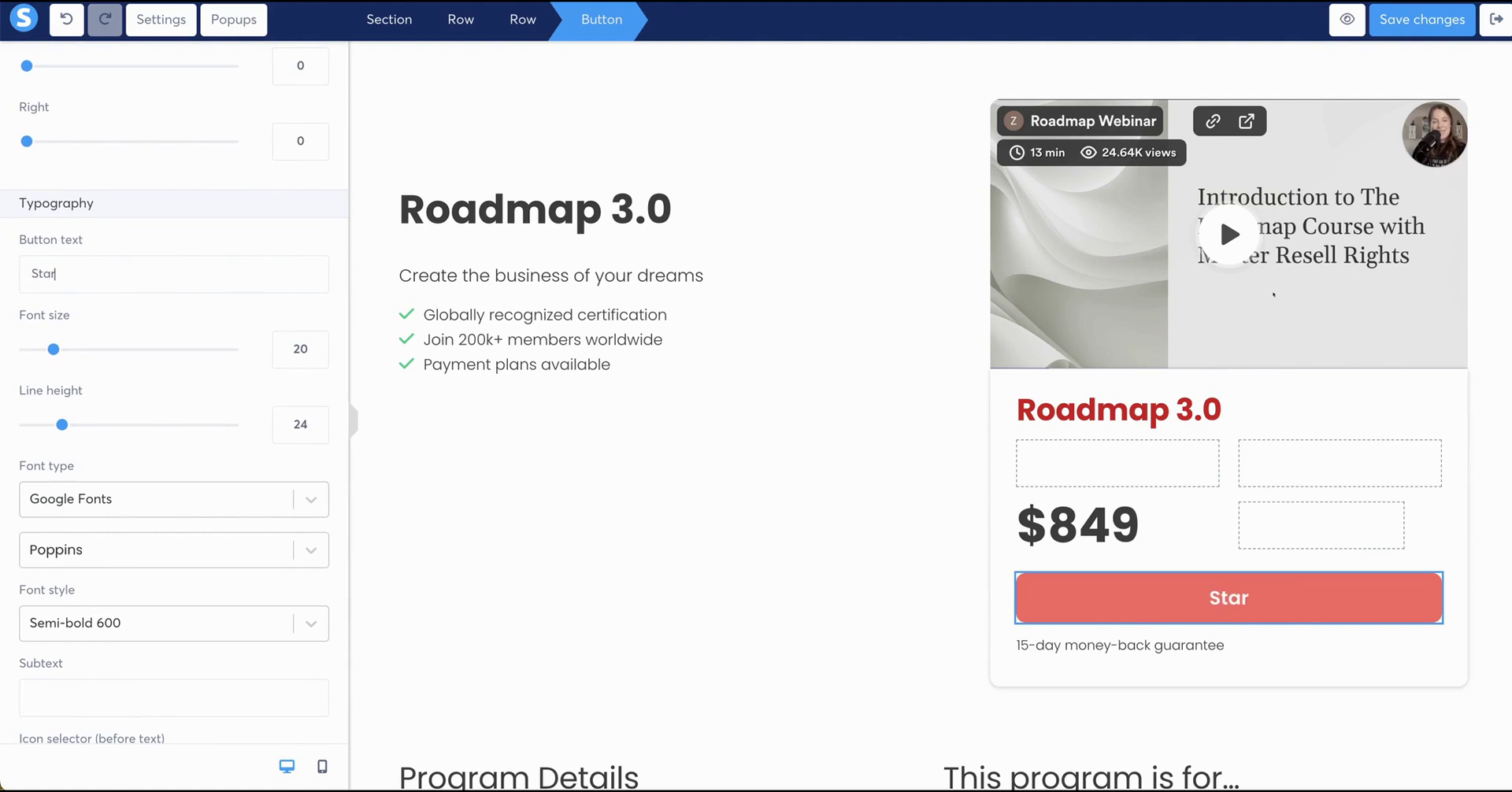
{"action": "type", "text": "t Today!"}
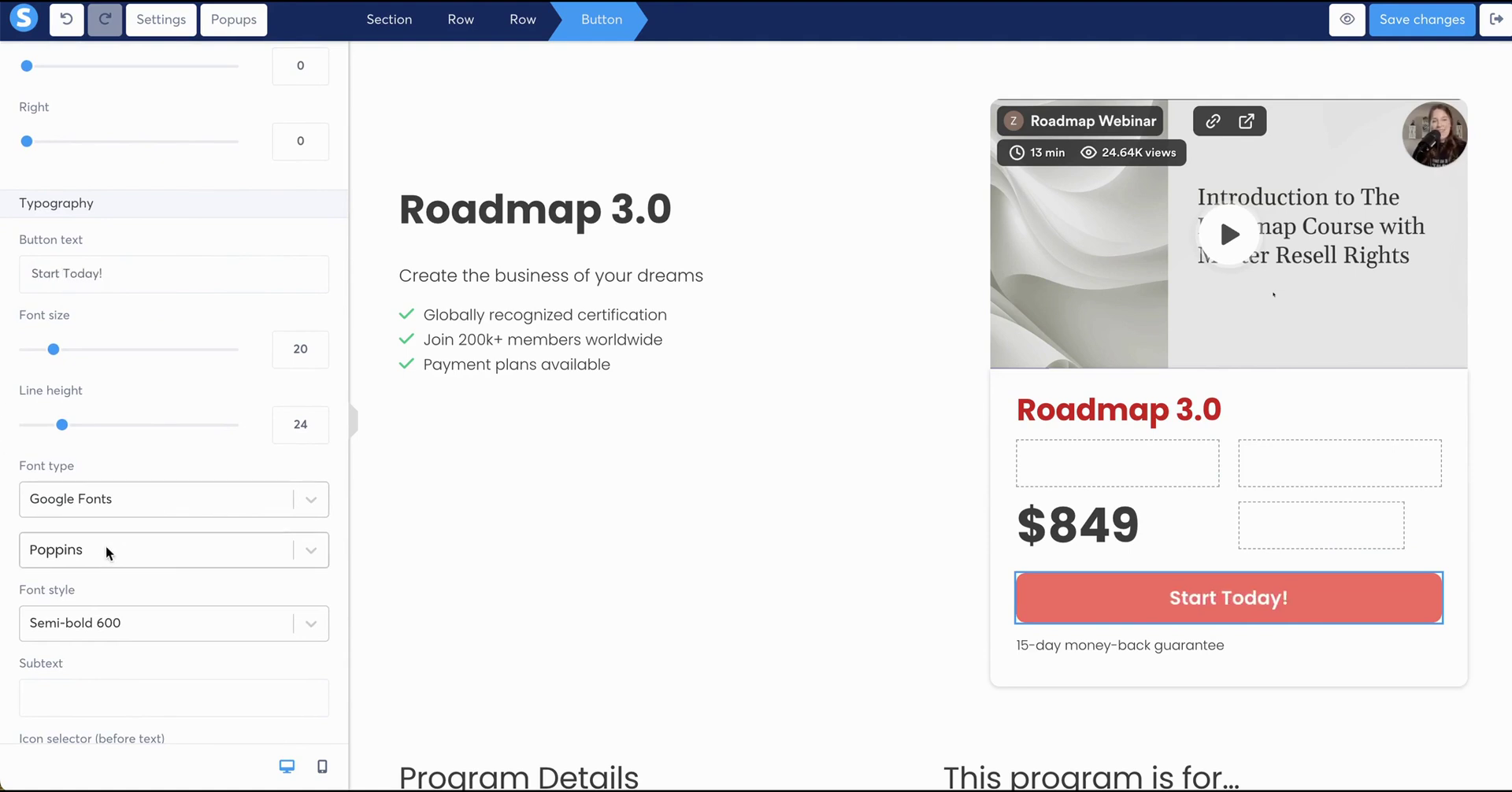
Give the button a dark red D0021B background colour
{"action": "scroll", "coordinate": [108, 551], "scroll_direction": "down", "scroll_amount": 2}
{"action": "scroll", "coordinate": [152, 472], "scroll_direction": "down", "scroll_amount": 7}
{"action": "left_click", "coordinate": [34, 368]}
{"action": "left_click", "coordinate": [108, 478]}
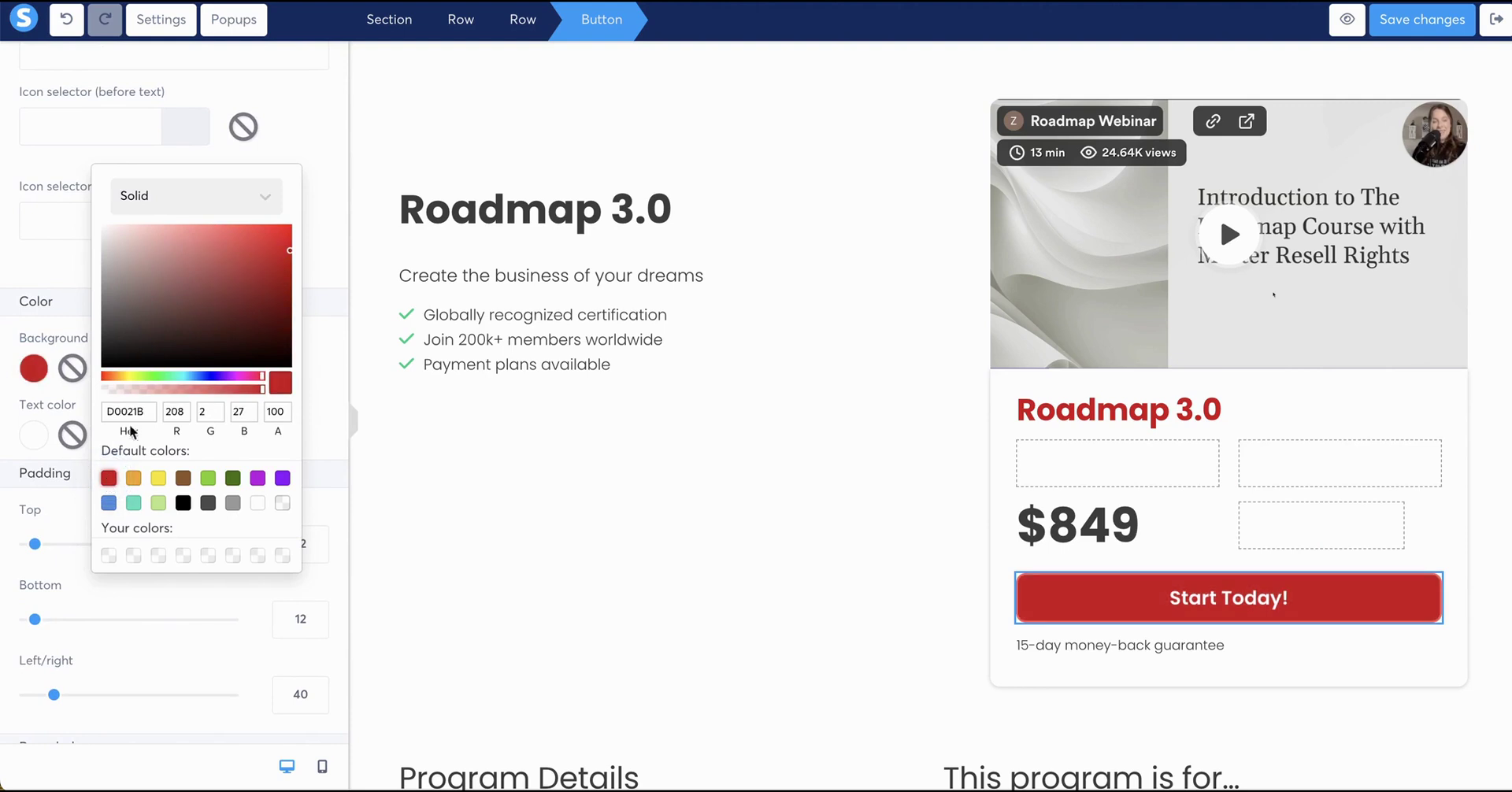
{"action": "left_click", "coordinate": [103, 411]}
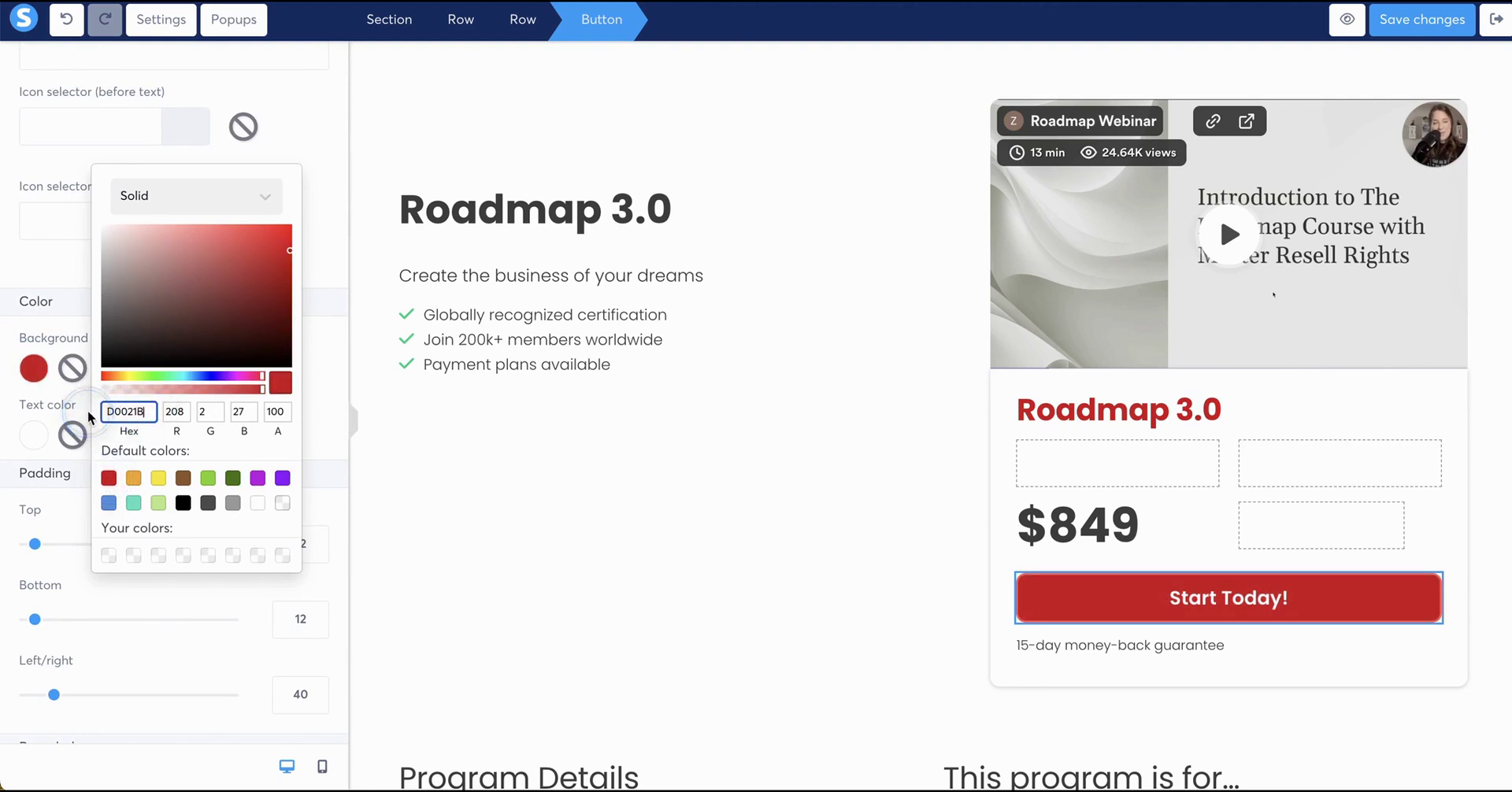
{"action": "left_click", "coordinate": [308, 134]}
{"action": "left_click", "coordinate": [310, 169]}
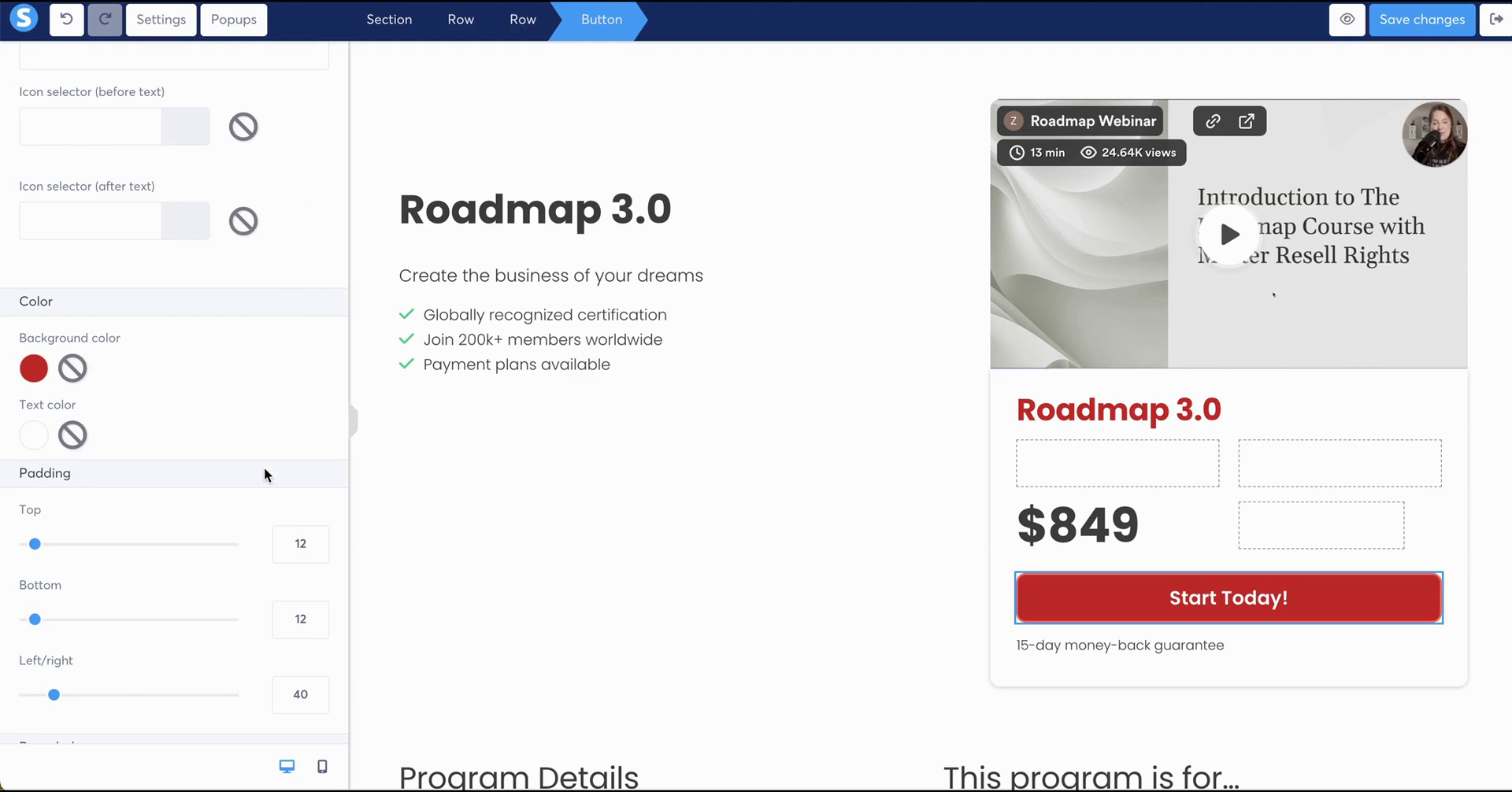
Set the Start Today! button's click action to Next step URL
{"action": "scroll", "coordinate": [233, 388], "scroll_direction": "up", "scroll_amount": 10}
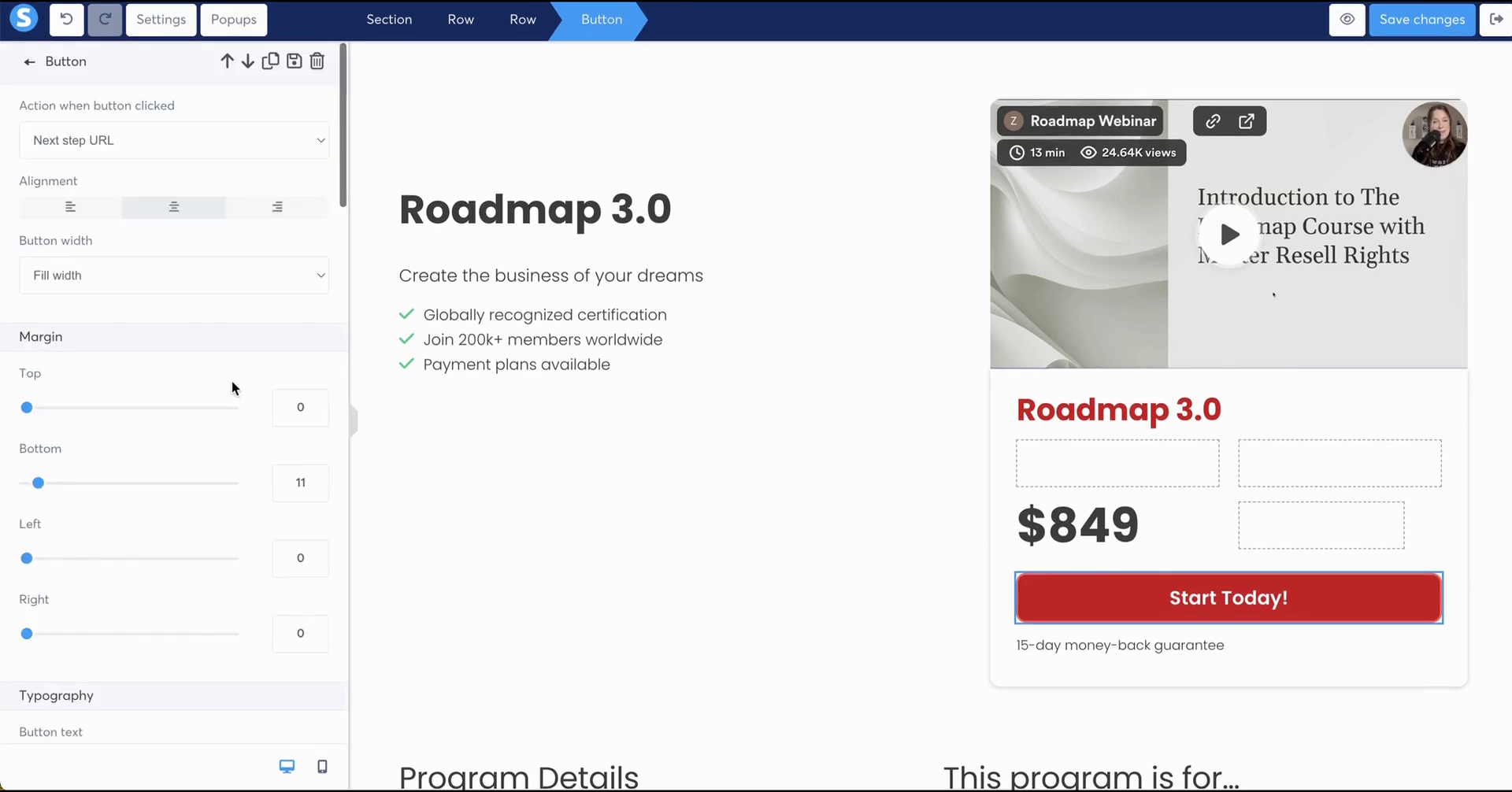
{"action": "left_click", "coordinate": [197, 104]}
{"action": "left_click", "coordinate": [187, 143]}
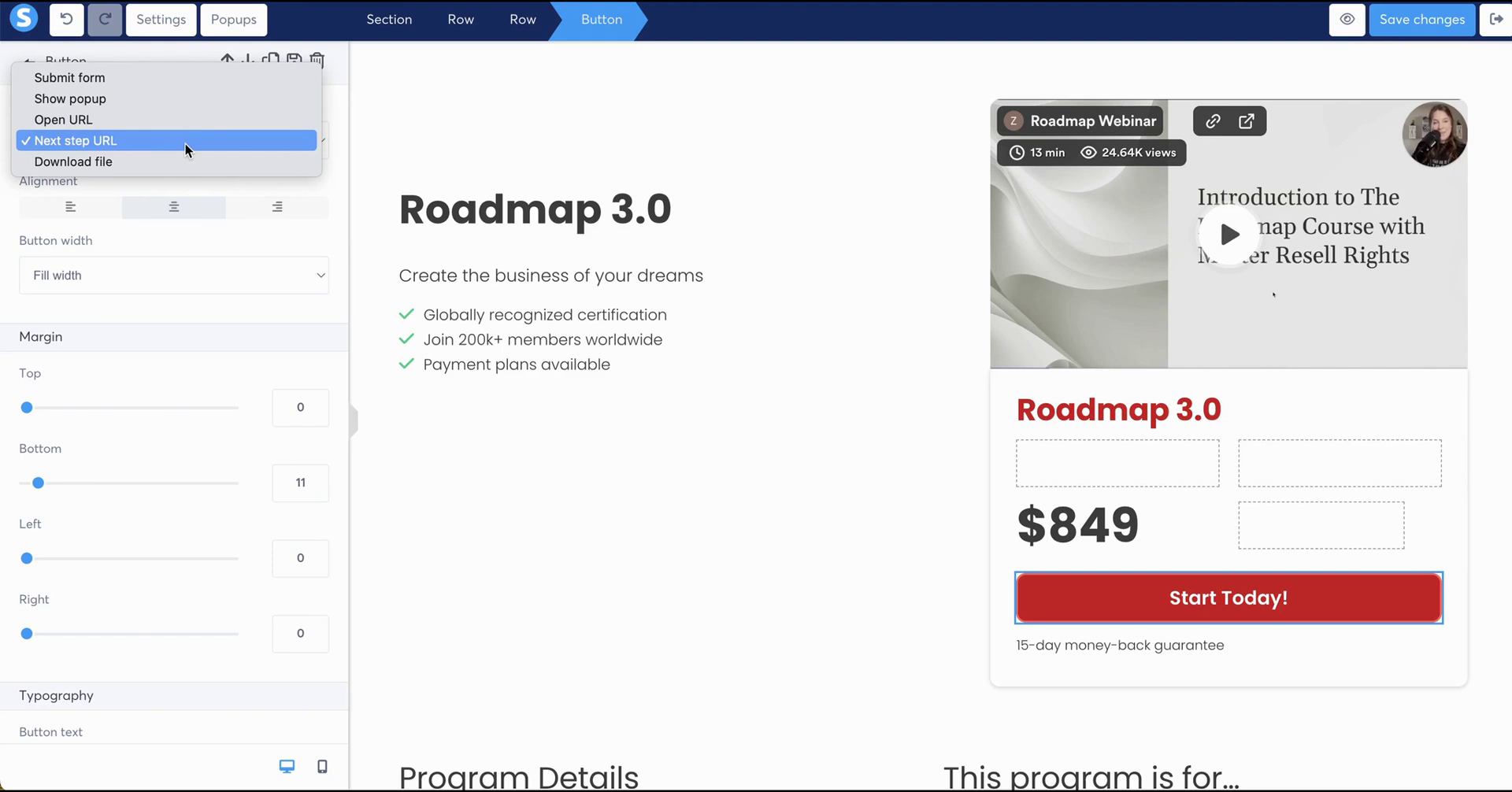
{"action": "left_click", "coordinate": [186, 147]}
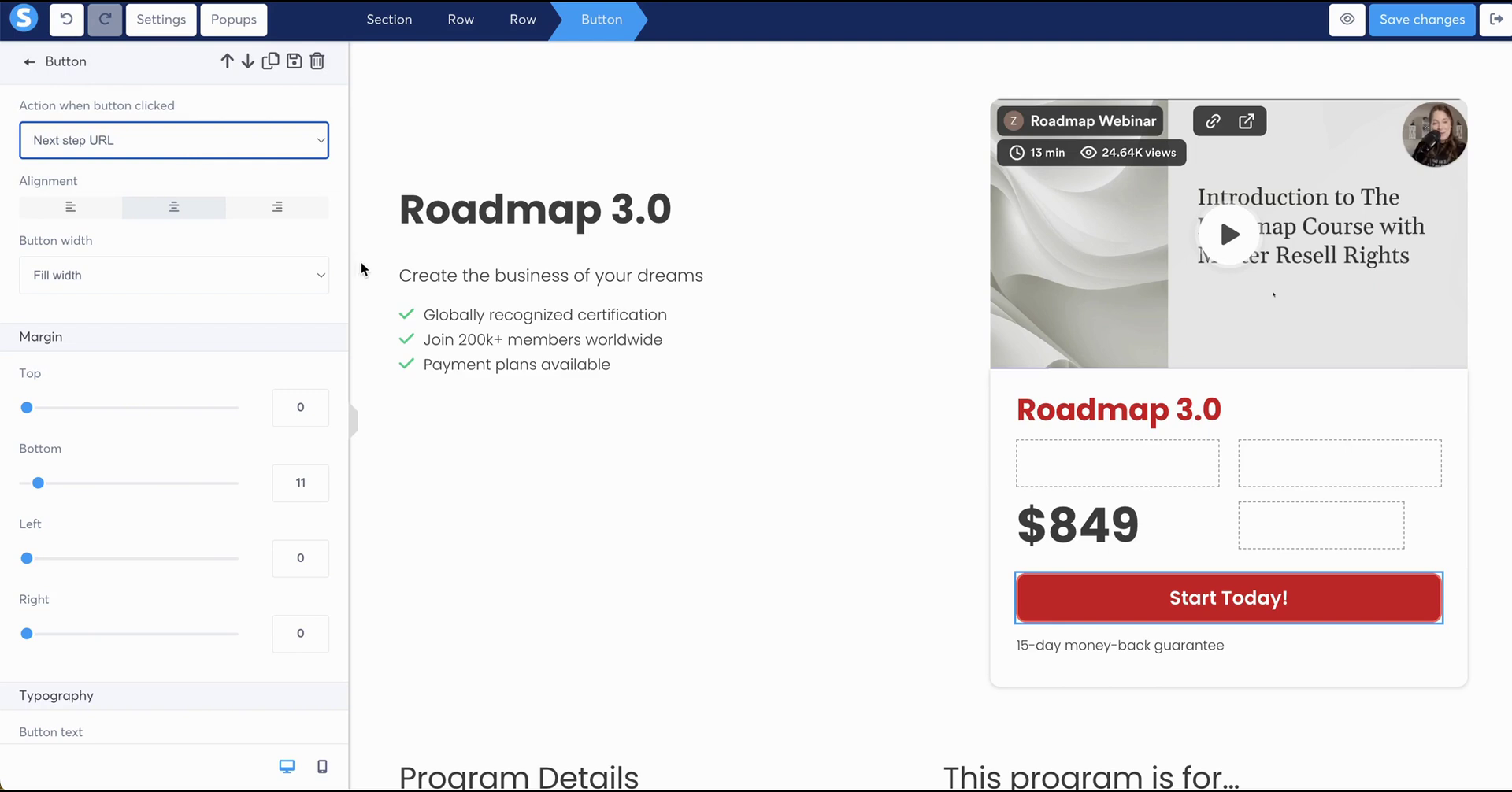
{"action": "left_click", "coordinate": [525, 499]}
Scroll past Program Details and the skills list to 'Why do you need this class?'
{"action": "scroll", "coordinate": [525, 499], "scroll_direction": "down", "scroll_amount": 8}
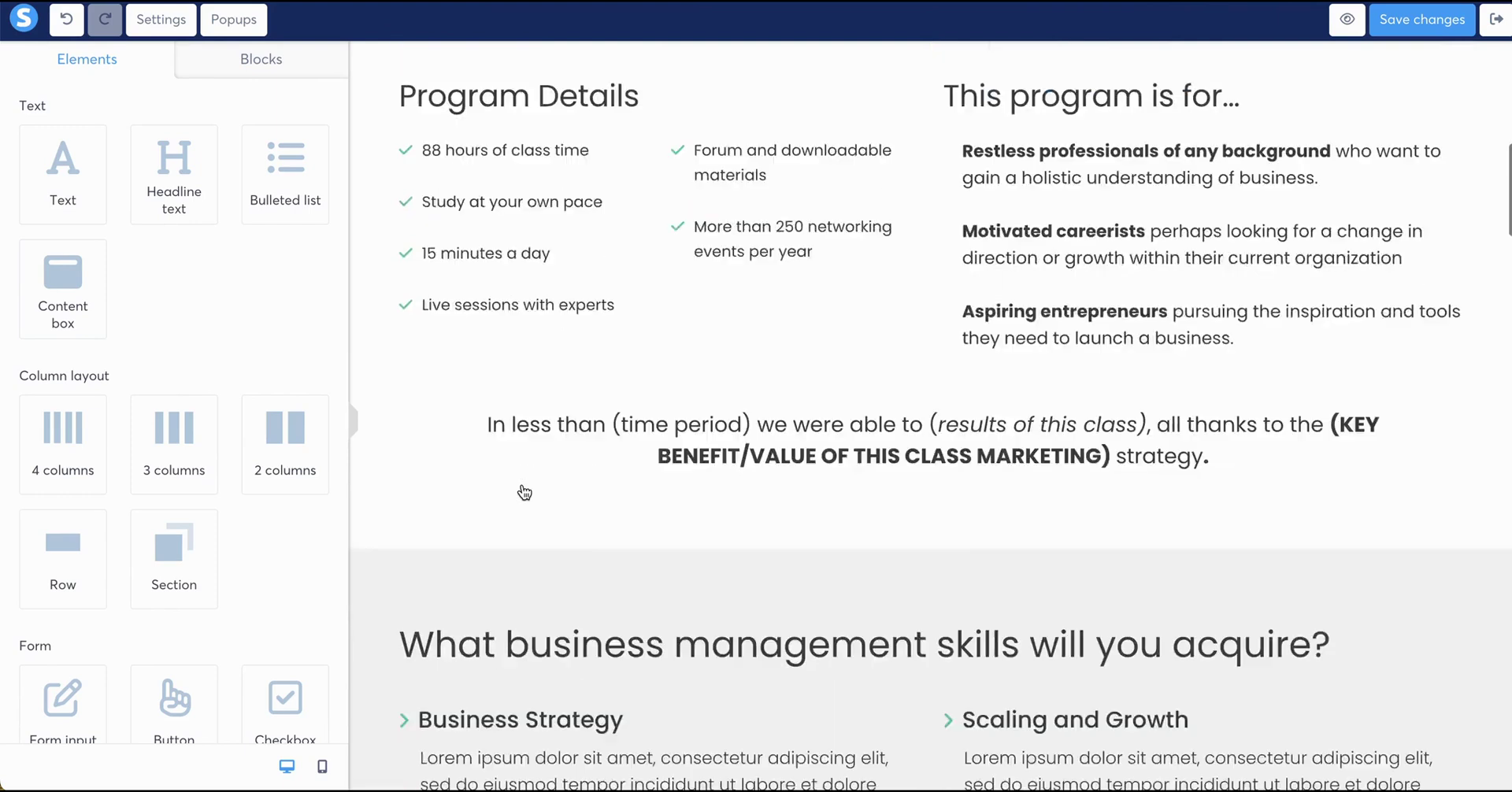
{"action": "scroll", "coordinate": [520, 493], "scroll_direction": "up", "scroll_amount": 1}
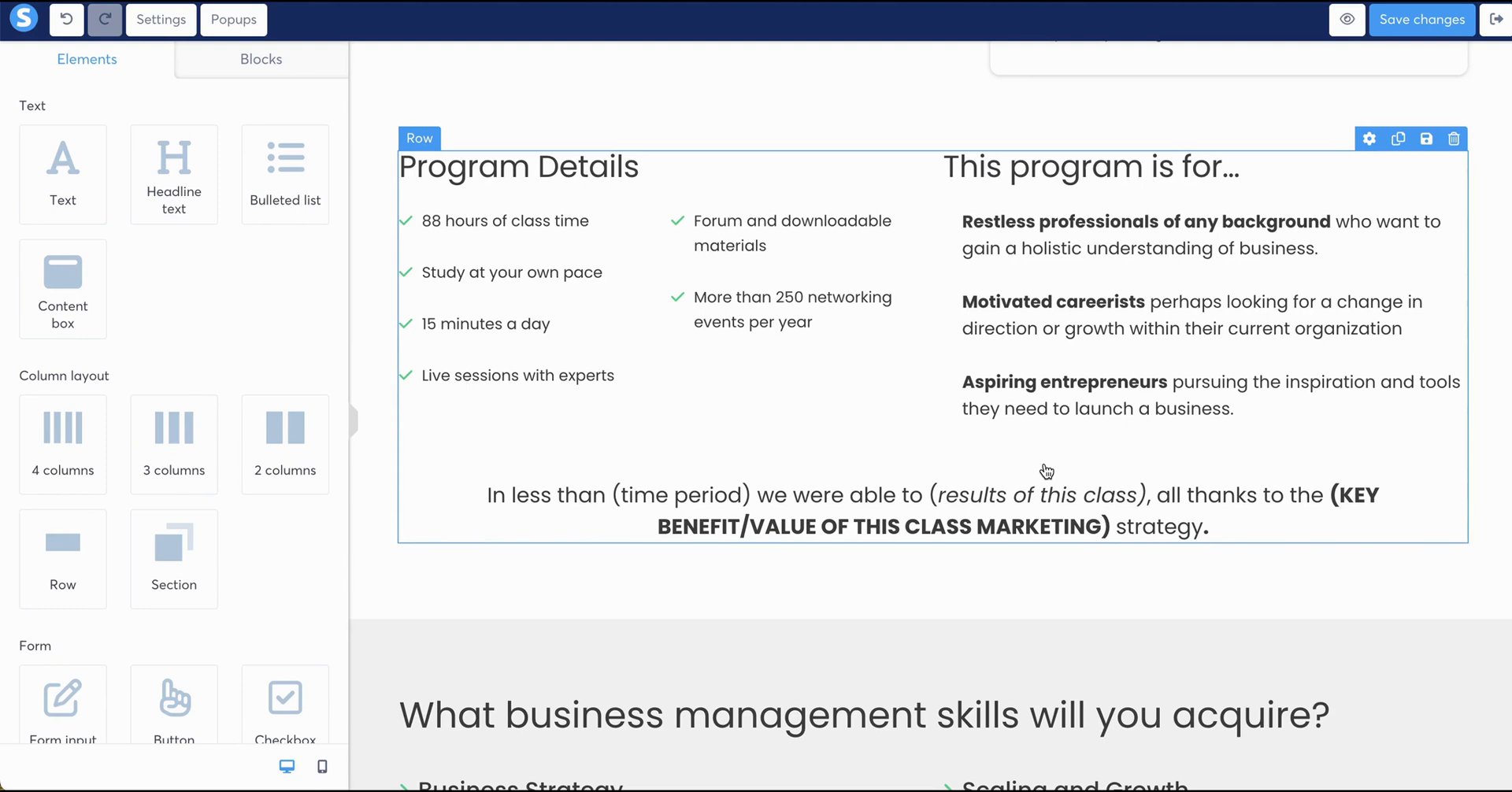
{"action": "scroll", "coordinate": [1047, 471], "scroll_direction": "down", "scroll_amount": 6}
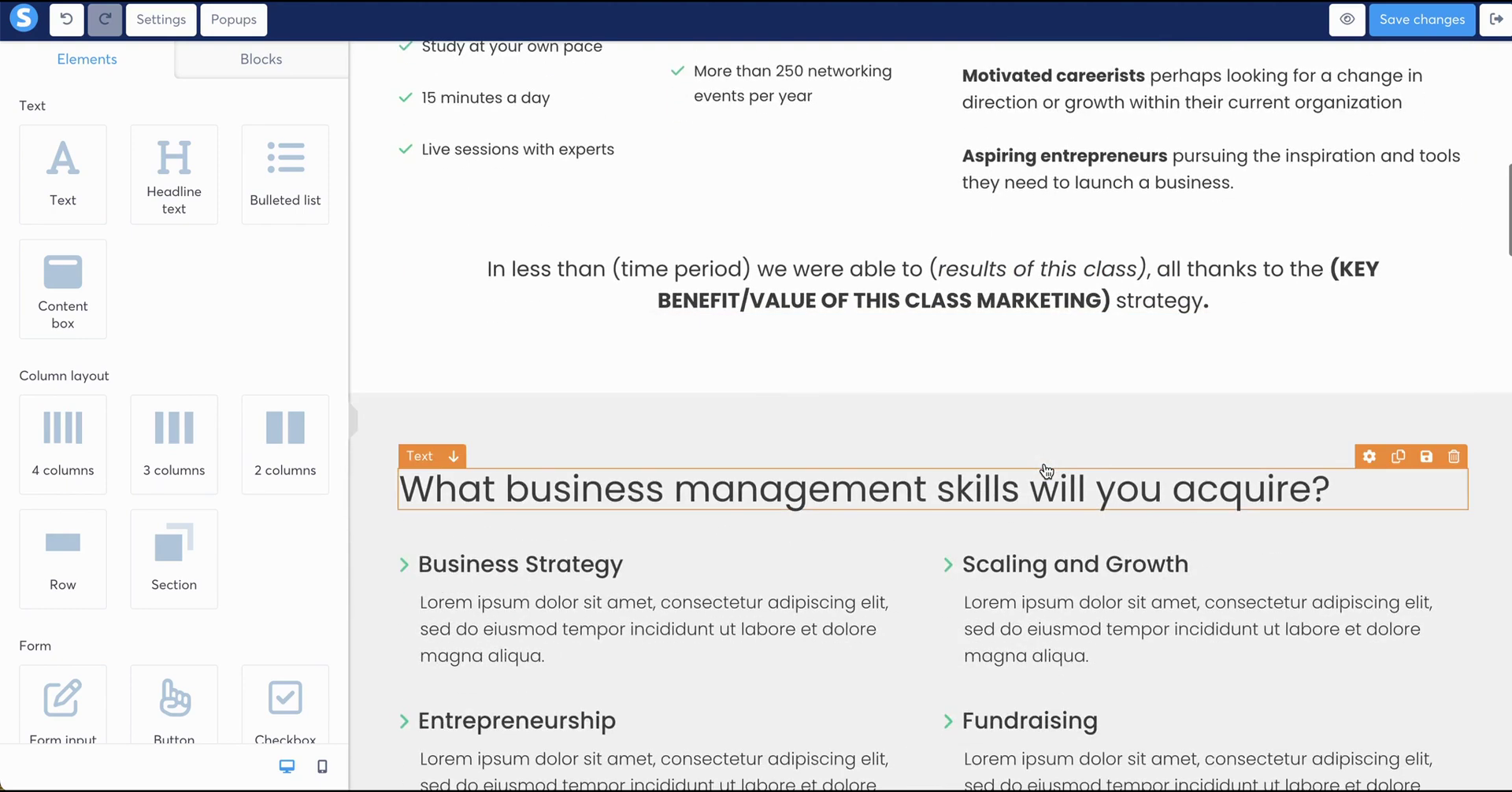
{"action": "scroll", "coordinate": [1046, 471], "scroll_direction": "up", "scroll_amount": 8}
{"action": "scroll", "coordinate": [1047, 471], "scroll_direction": "down", "scroll_amount": 1}
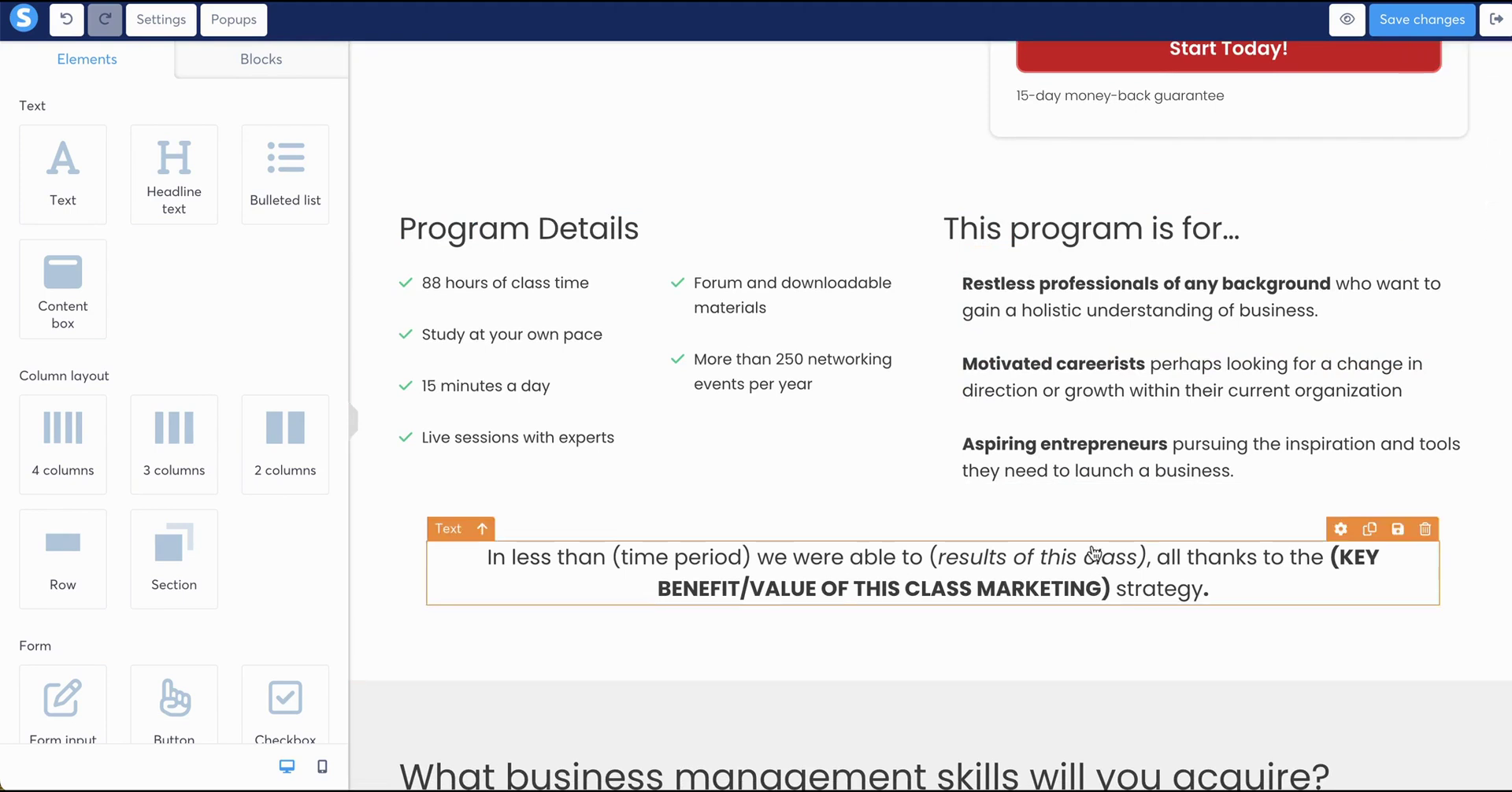
{"action": "scroll", "coordinate": [1090, 555], "scroll_direction": "down", "scroll_amount": 7}
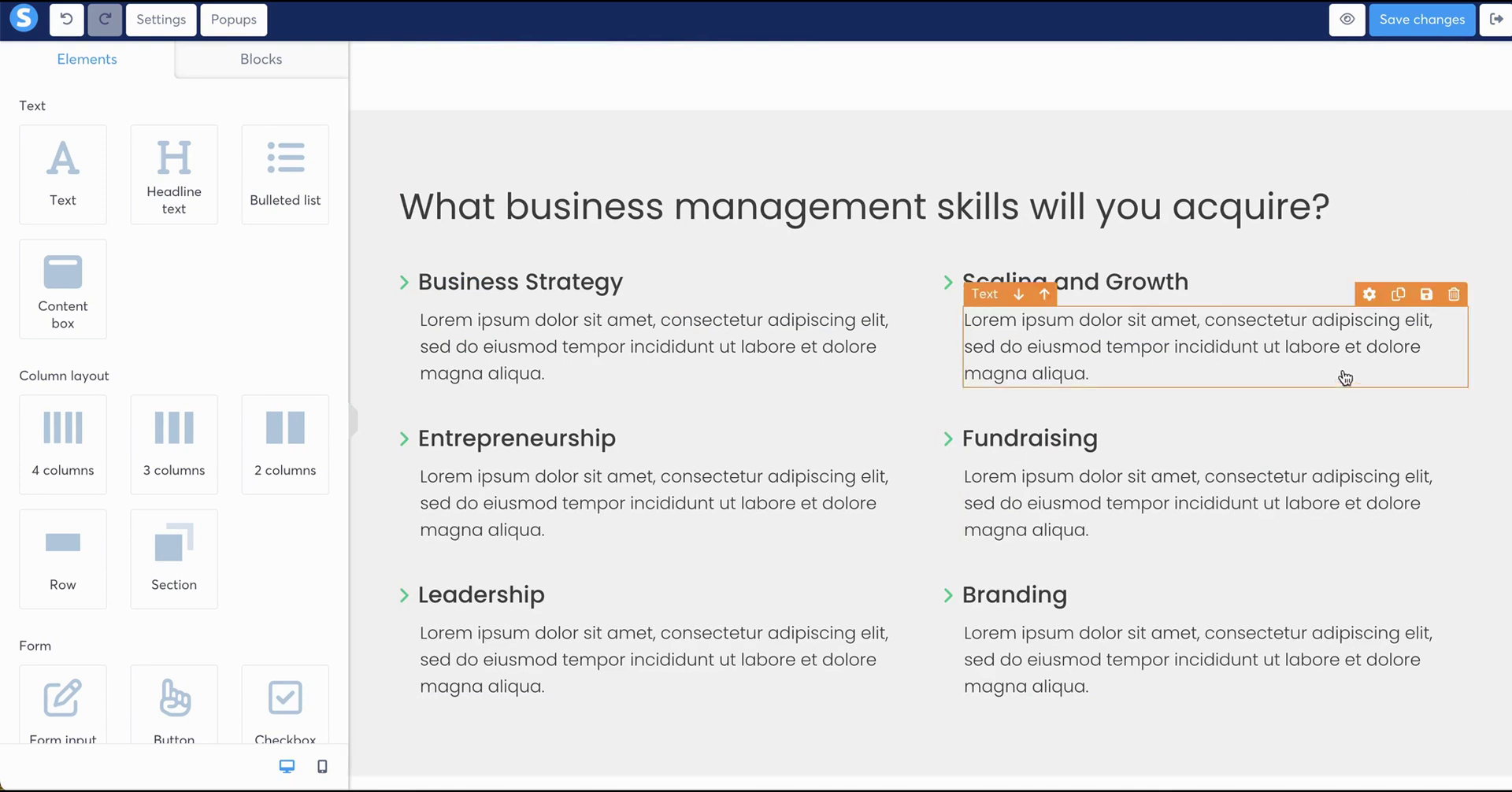
{"action": "scroll", "coordinate": [1300, 382], "scroll_direction": "down", "scroll_amount": 1}
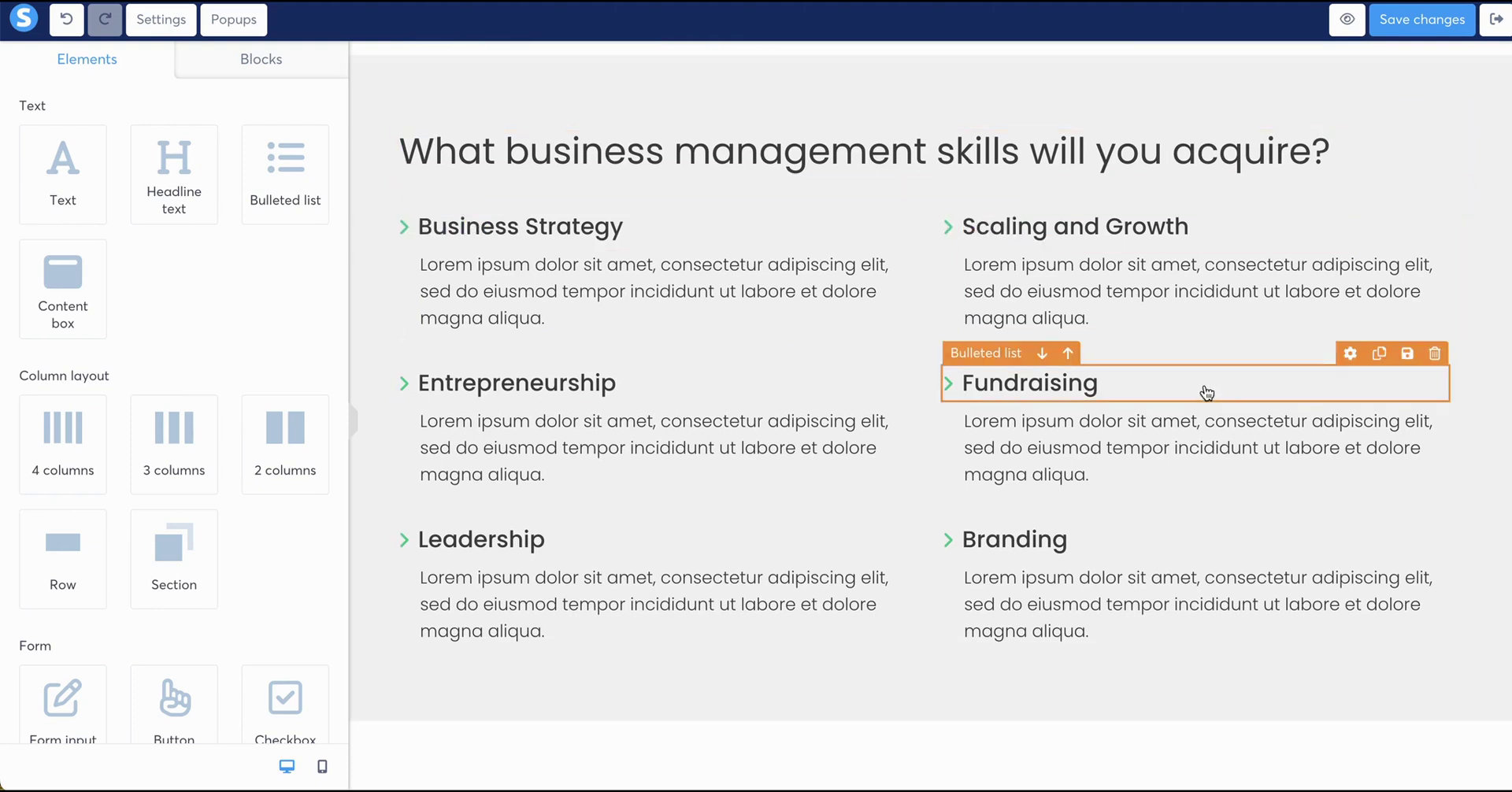
{"action": "scroll", "coordinate": [1207, 392], "scroll_direction": "down", "scroll_amount": 8}
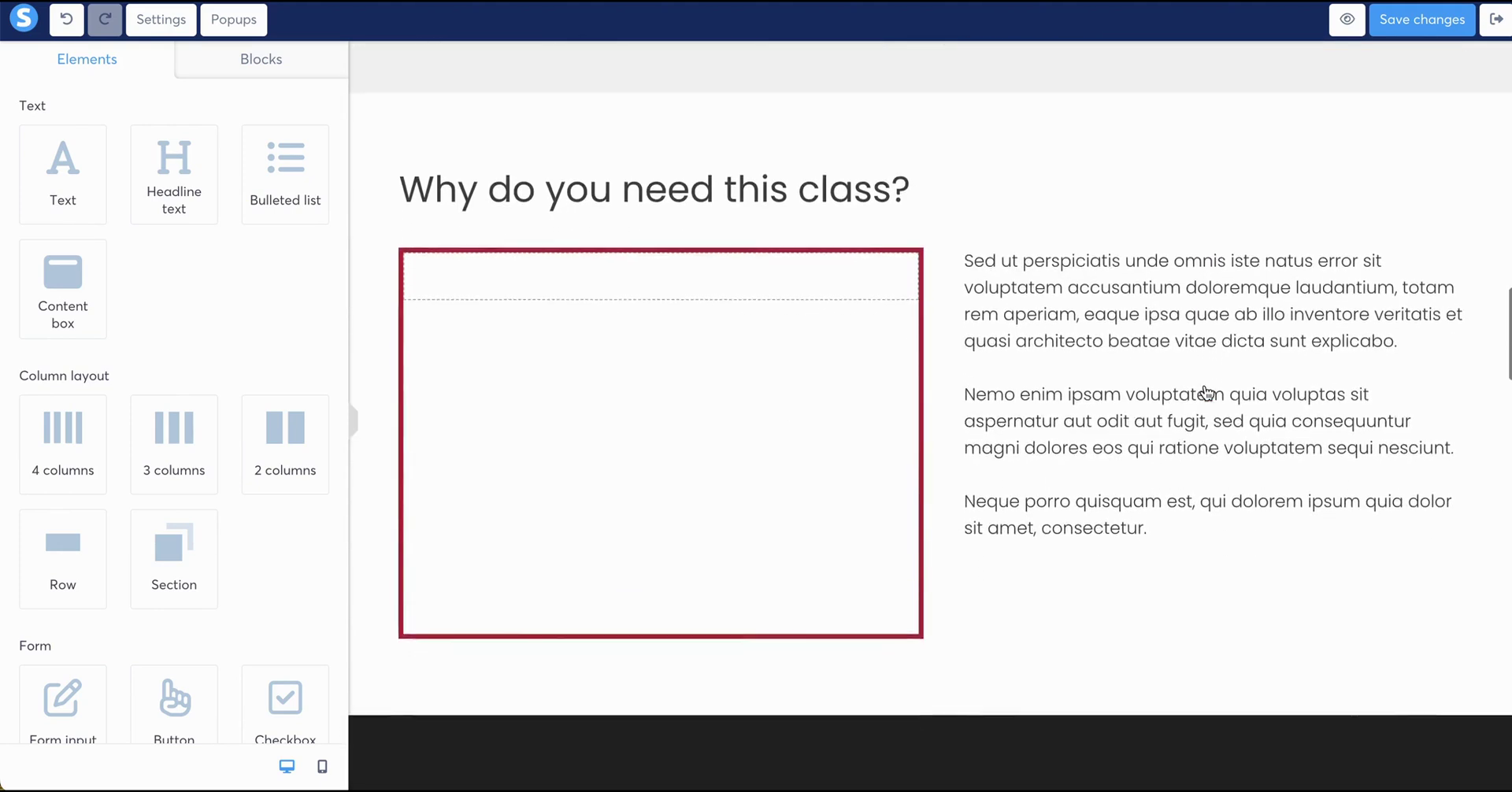
Select the empty framed row and bring its Background settings into view
{"action": "scroll", "coordinate": [1208, 393], "scroll_direction": "down", "scroll_amount": 1}
{"action": "scroll", "coordinate": [1208, 392], "scroll_direction": "up", "scroll_amount": 1}
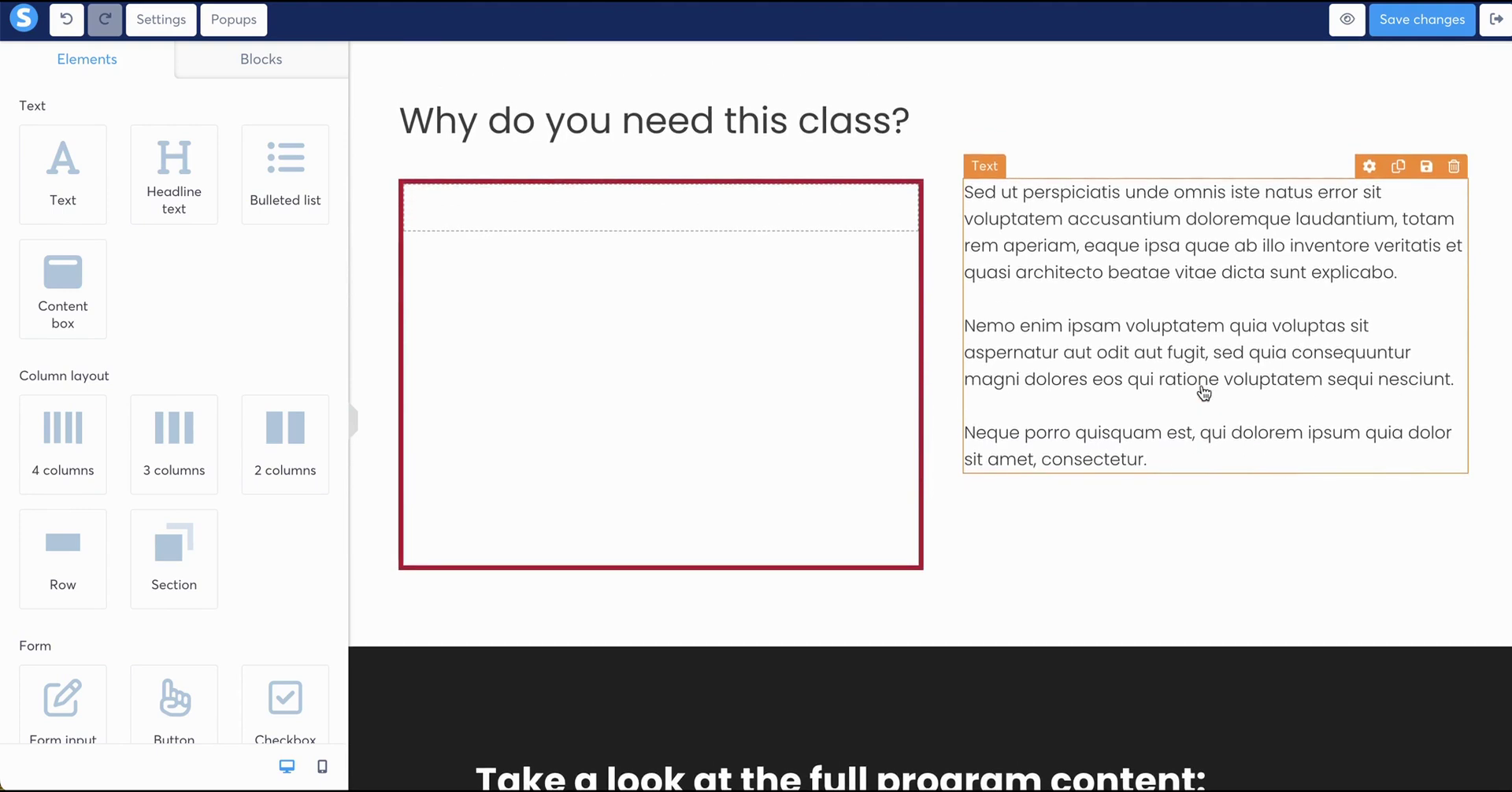
{"action": "left_click", "coordinate": [788, 400]}
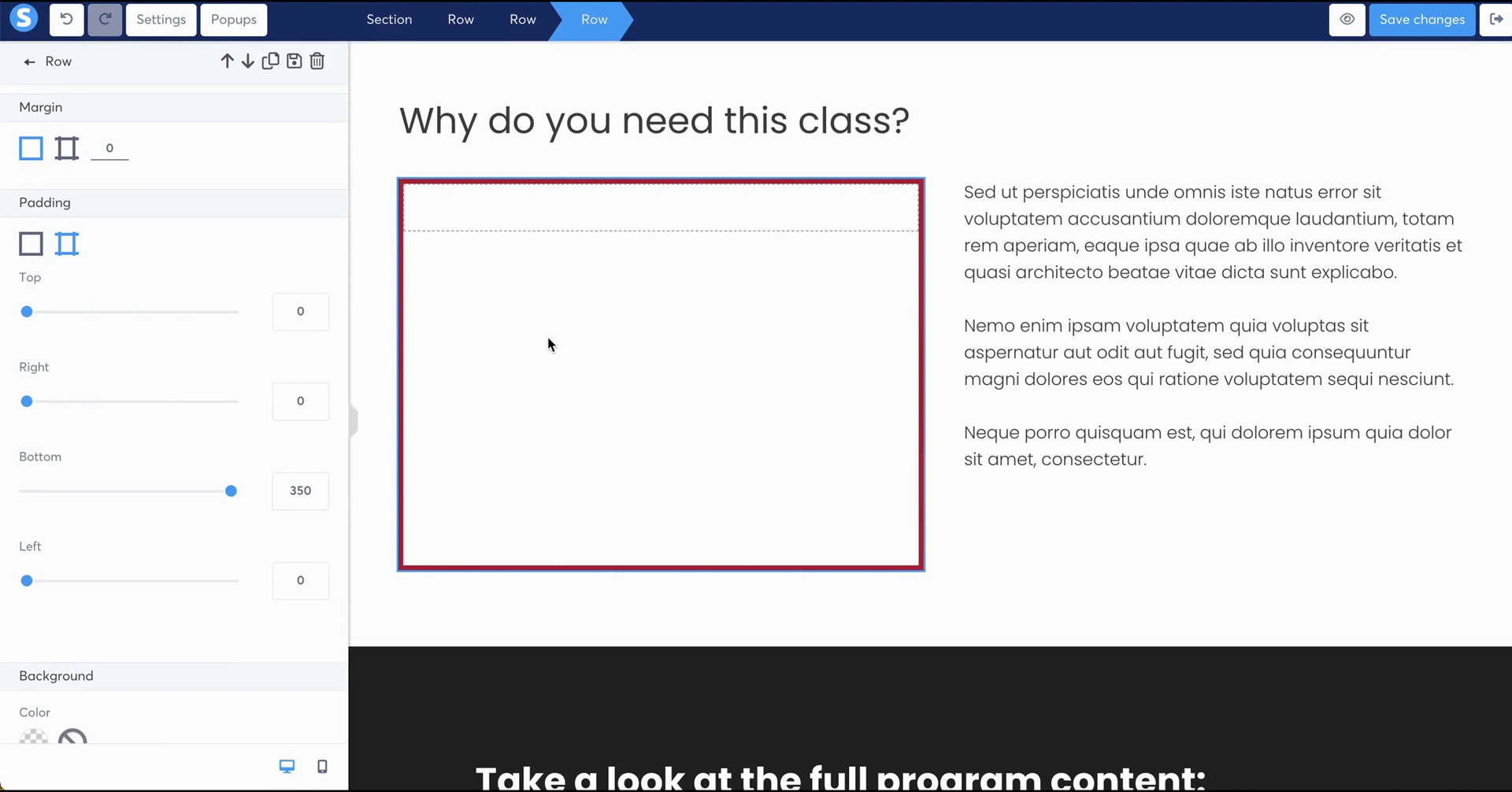
{"action": "key", "text": "Escape"}
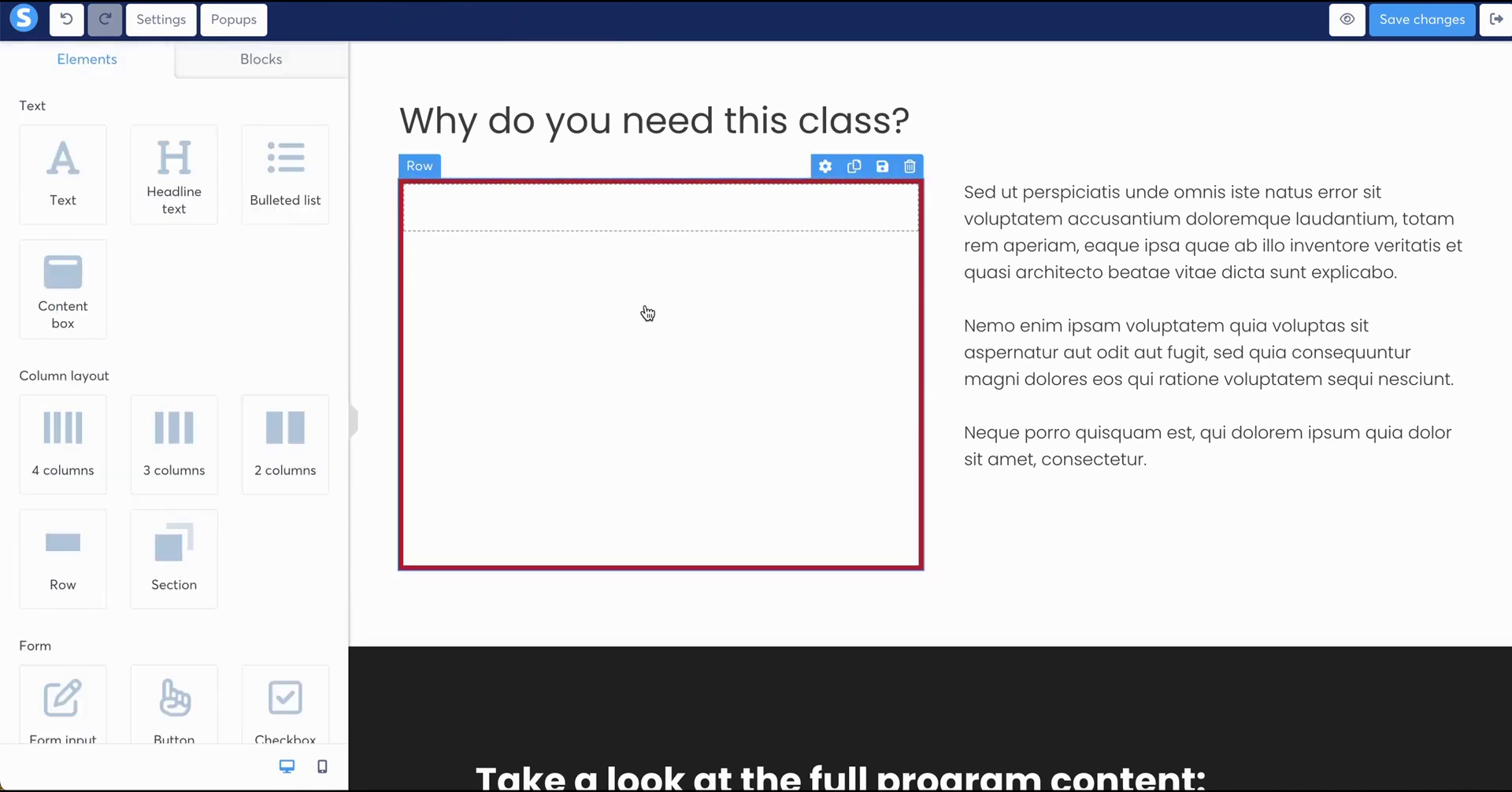
{"action": "left_click", "coordinate": [646, 307]}
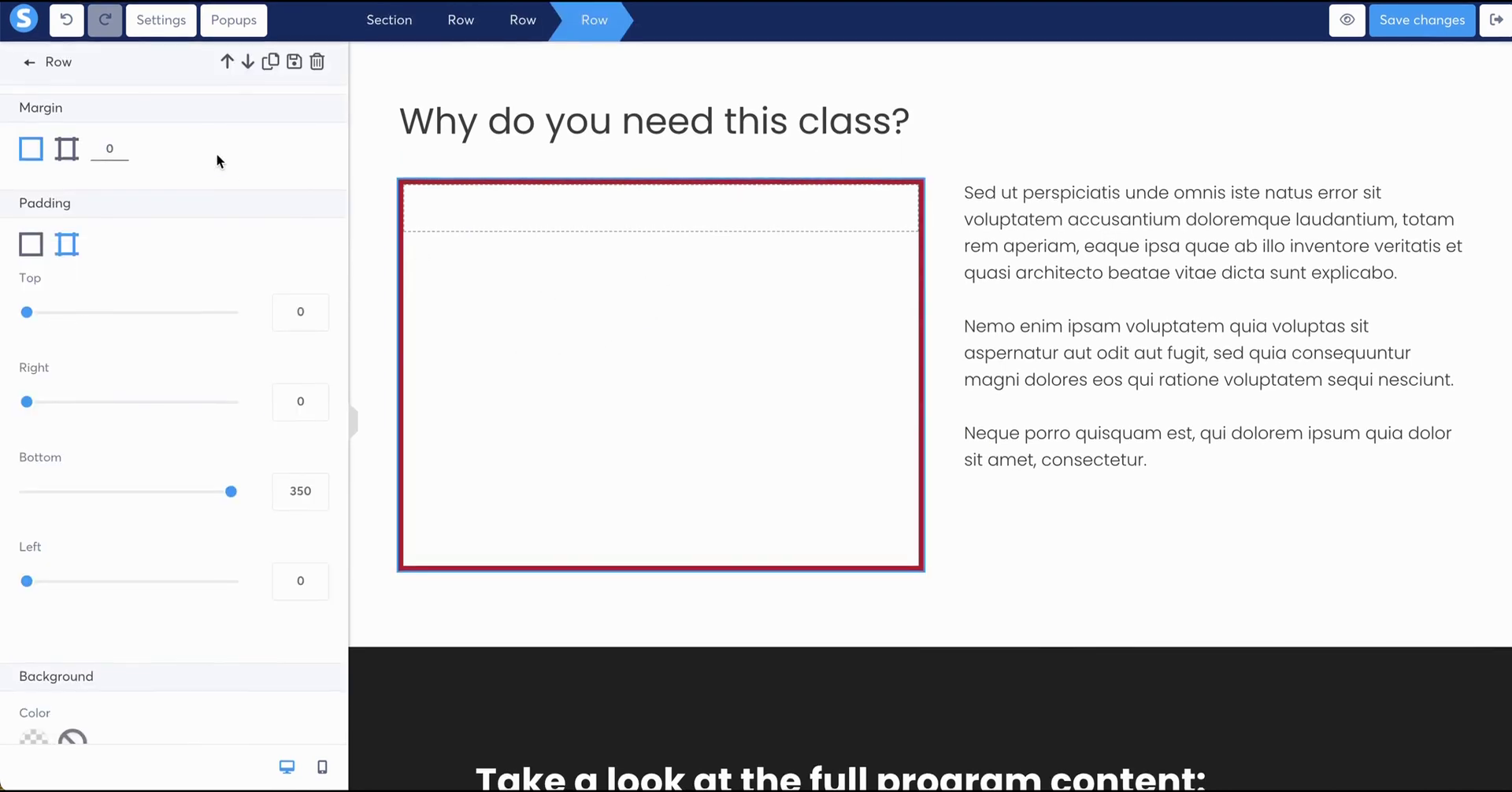
{"action": "left_click", "coordinate": [29, 61]}
{"action": "left_click", "coordinate": [596, 376]}
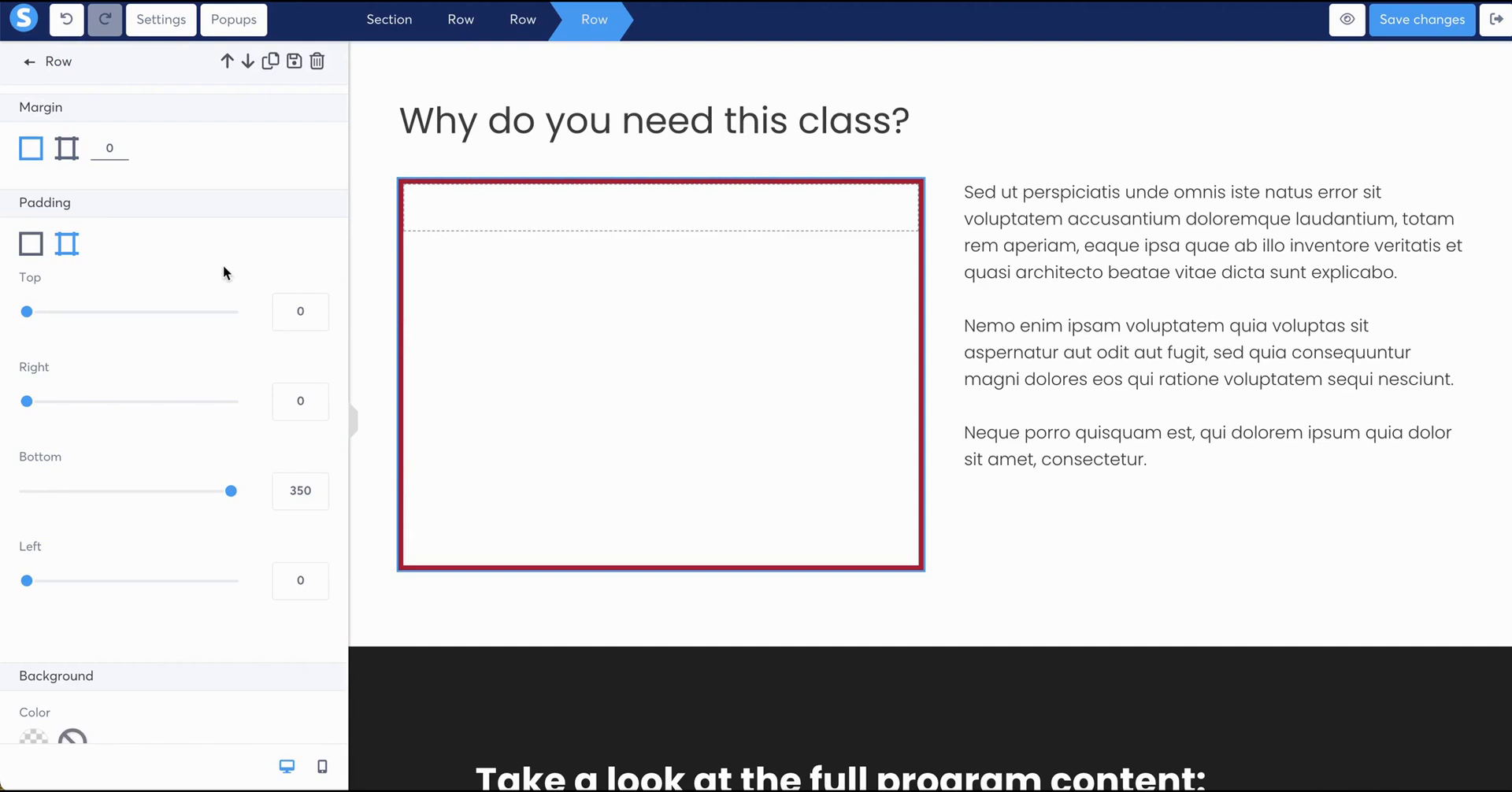
{"action": "scroll", "coordinate": [216, 559], "scroll_direction": "down", "scroll_amount": 3}
{"action": "scroll", "coordinate": [220, 534], "scroll_direction": "down", "scroll_amount": 2}
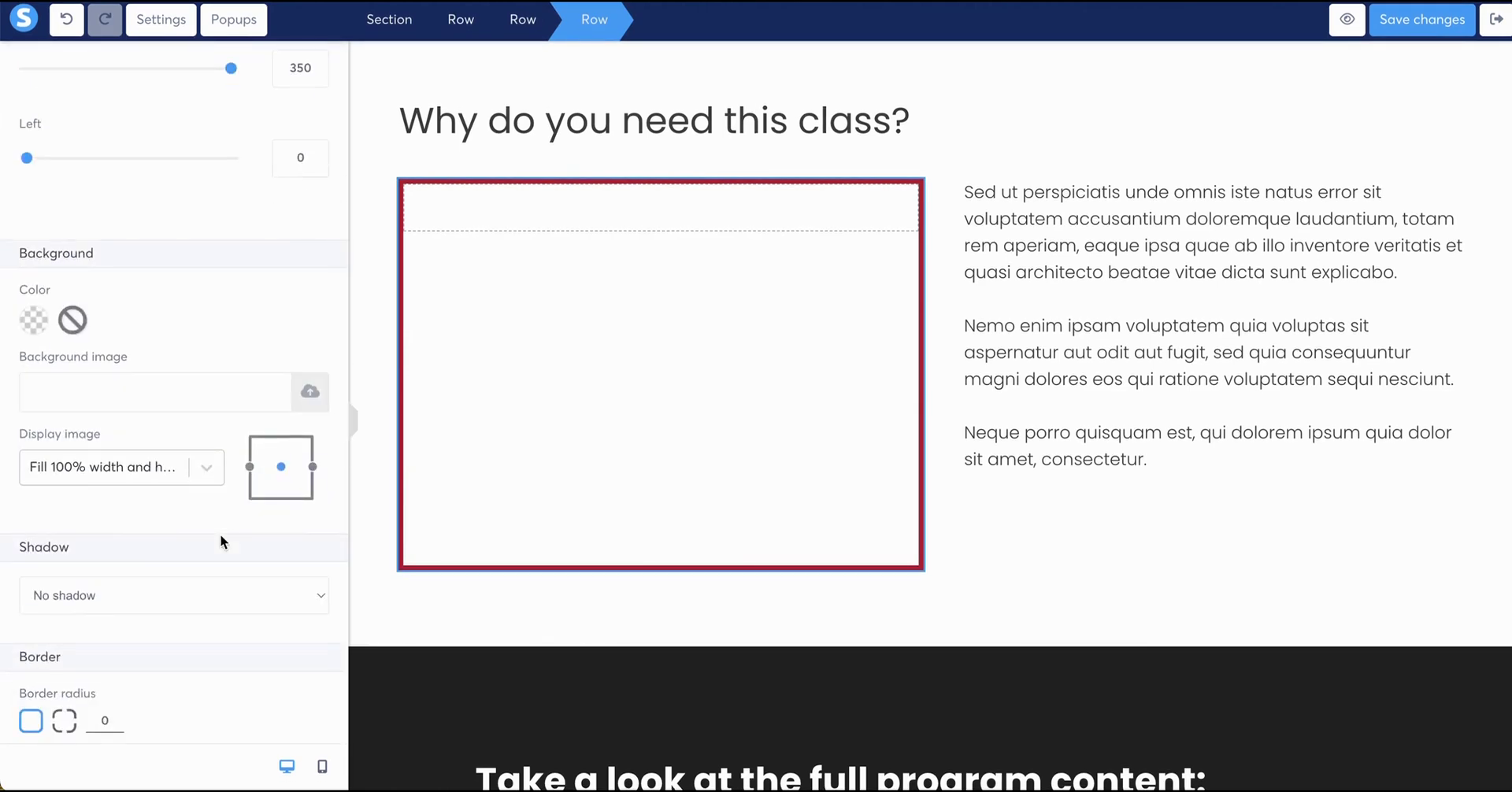
{"action": "scroll", "coordinate": [220, 524], "scroll_direction": "down", "scroll_amount": 1}
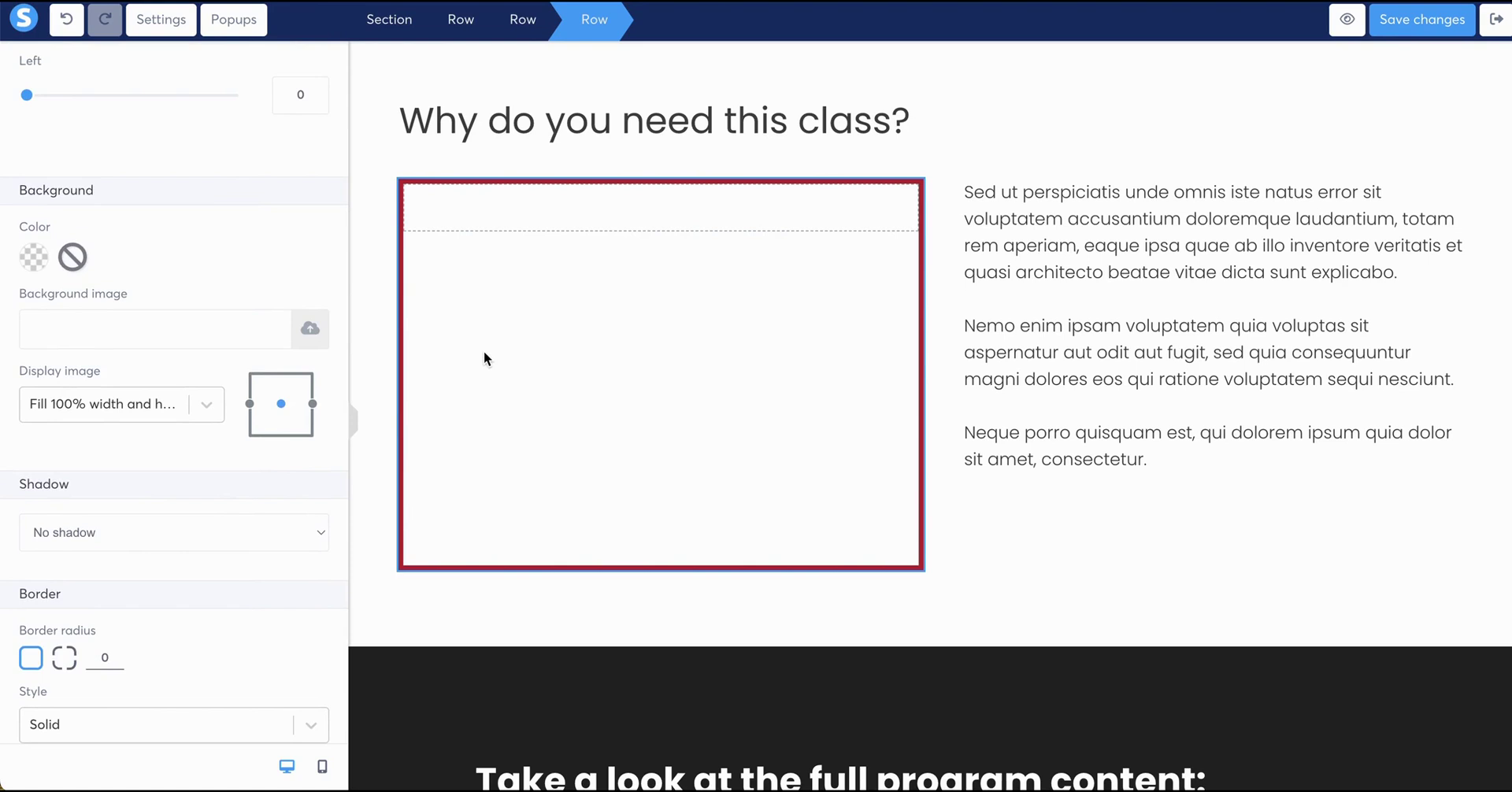
Use the WhiteandGold certificate from Your Images as the framed row's background image
{"action": "left_click", "coordinate": [311, 329]}
{"action": "left_click", "coordinate": [860, 185]}
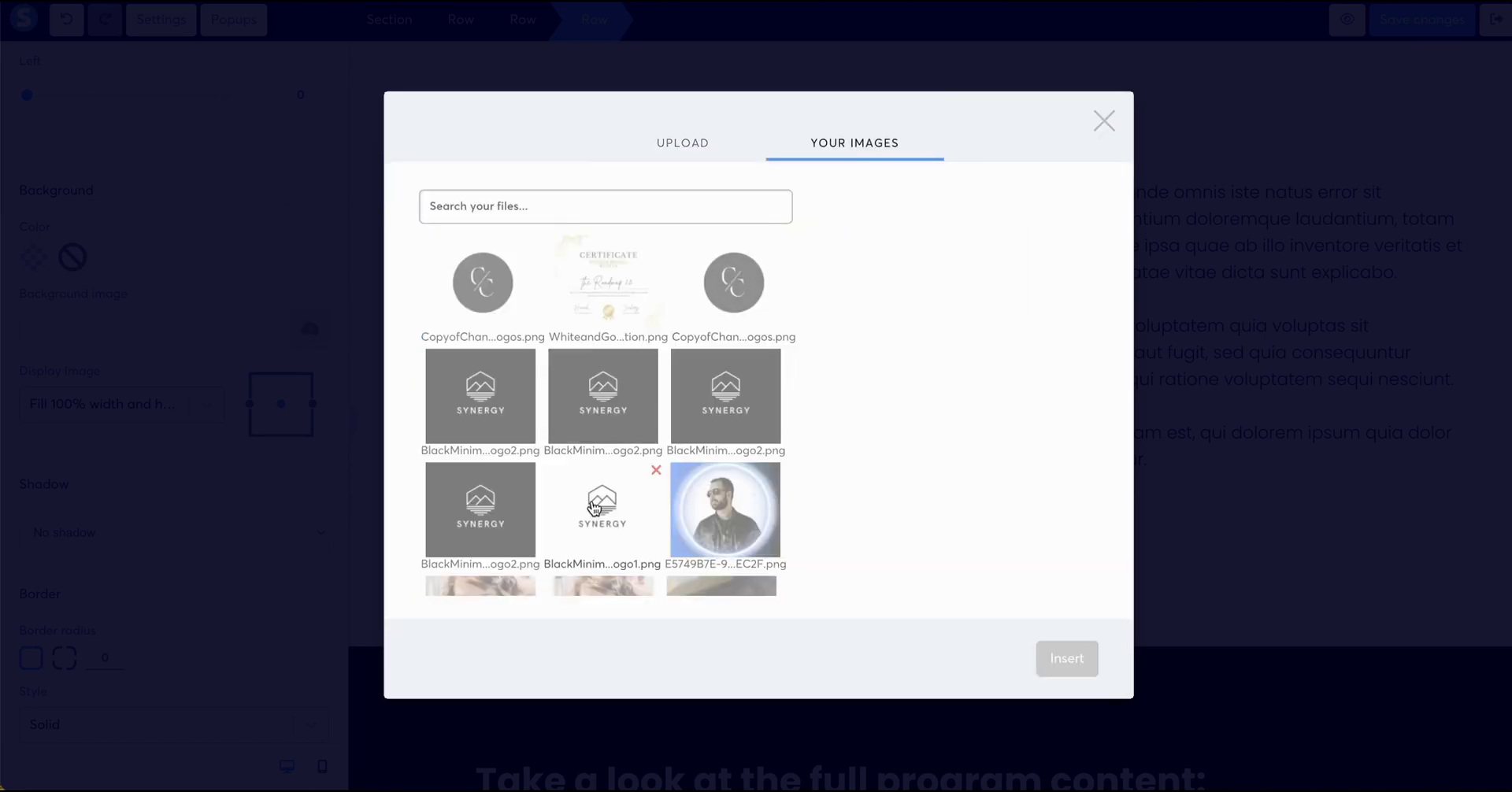
{"action": "scroll", "coordinate": [593, 508], "scroll_direction": "down", "scroll_amount": 1}
{"action": "scroll", "coordinate": [592, 508], "scroll_direction": "up", "scroll_amount": 1}
{"action": "left_click", "coordinate": [611, 290]}
{"action": "left_click", "coordinate": [1065, 666]}
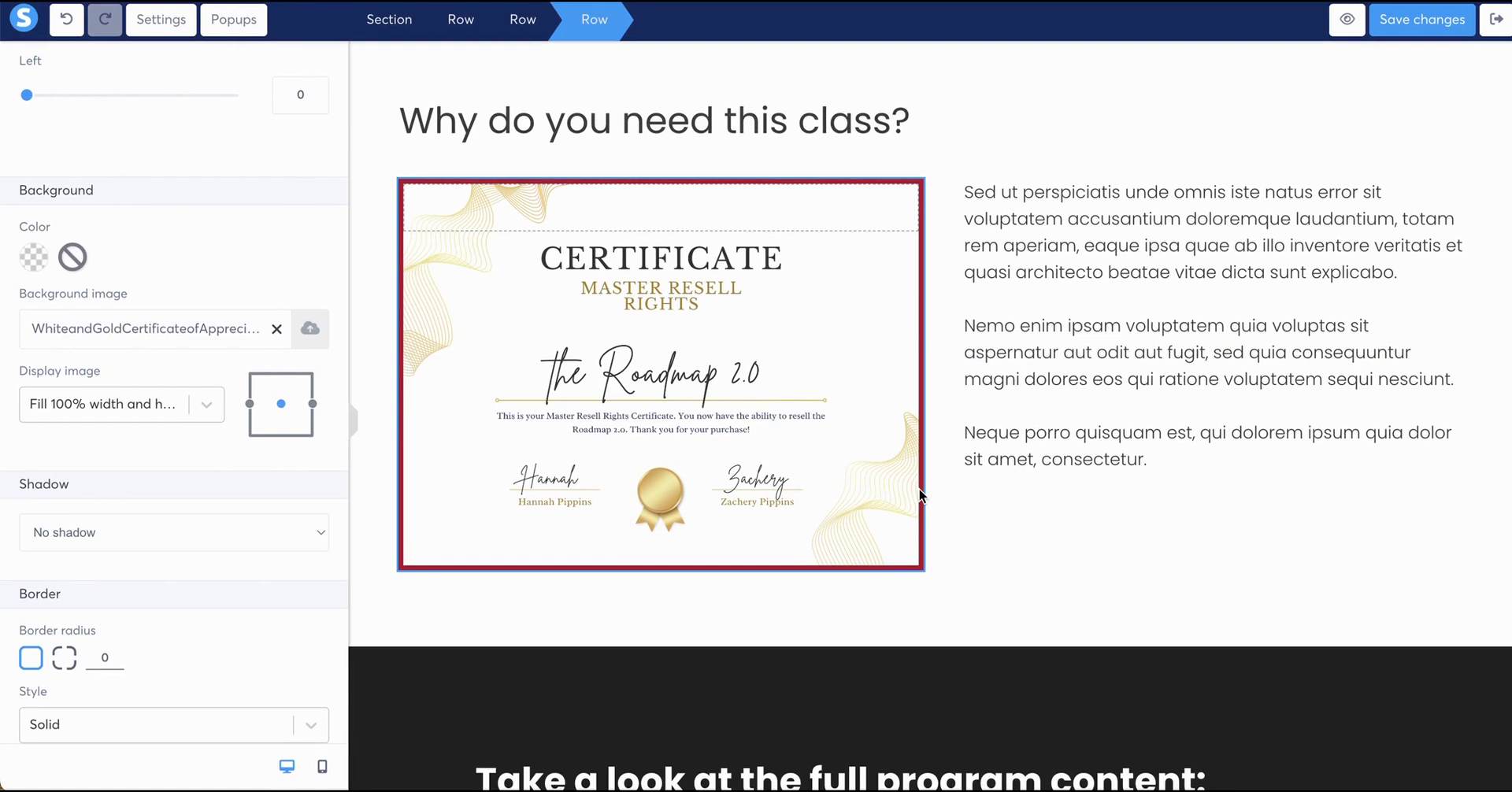
{"action": "left_click", "coordinate": [1246, 347]}
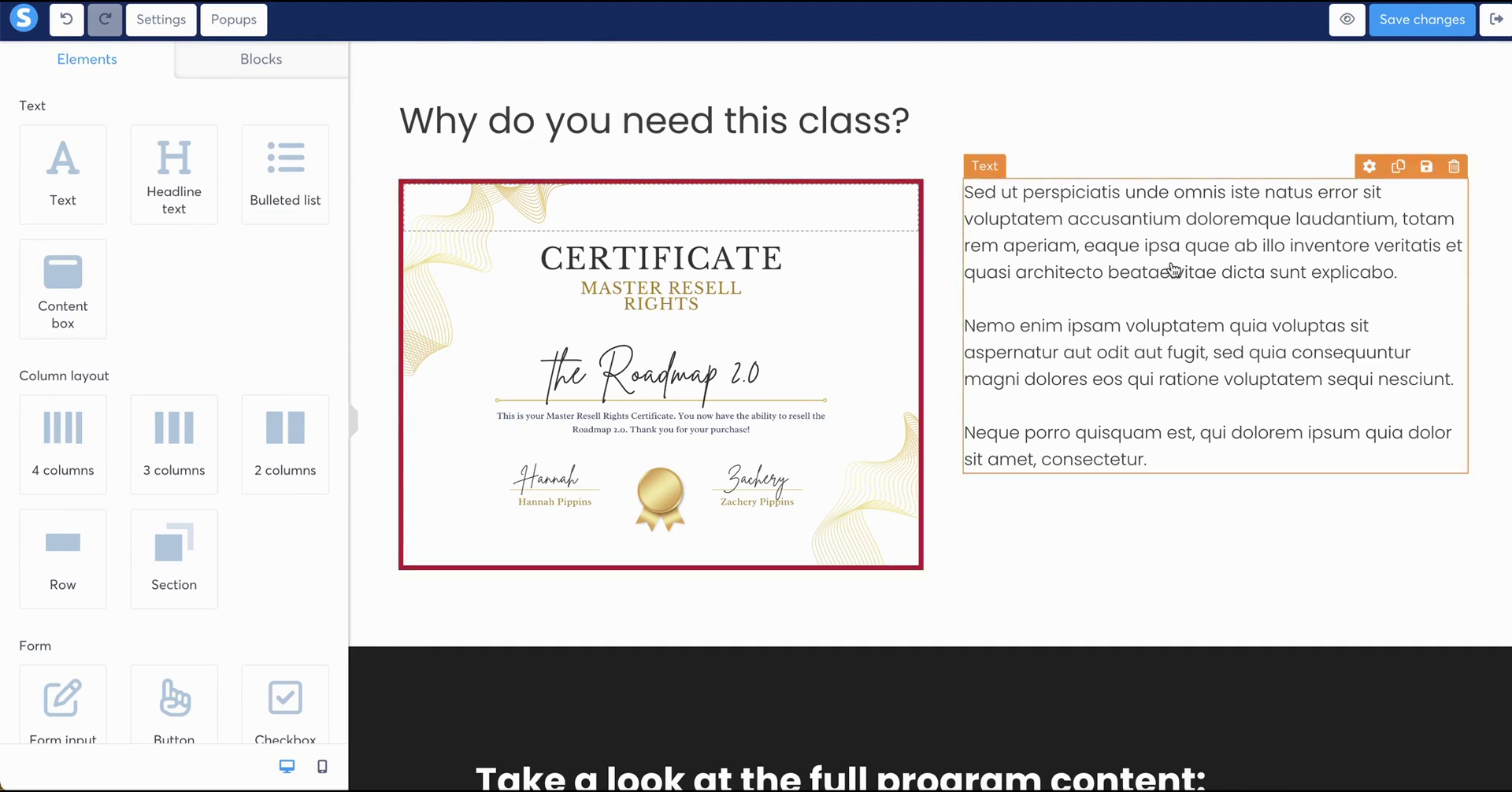
Scroll down to the 'Take a look at the full program content' Modules 1–3
{"action": "scroll", "coordinate": [1156, 269], "scroll_direction": "down", "scroll_amount": 2}
{"action": "scroll", "coordinate": [1156, 268], "scroll_direction": "down", "scroll_amount": 5}
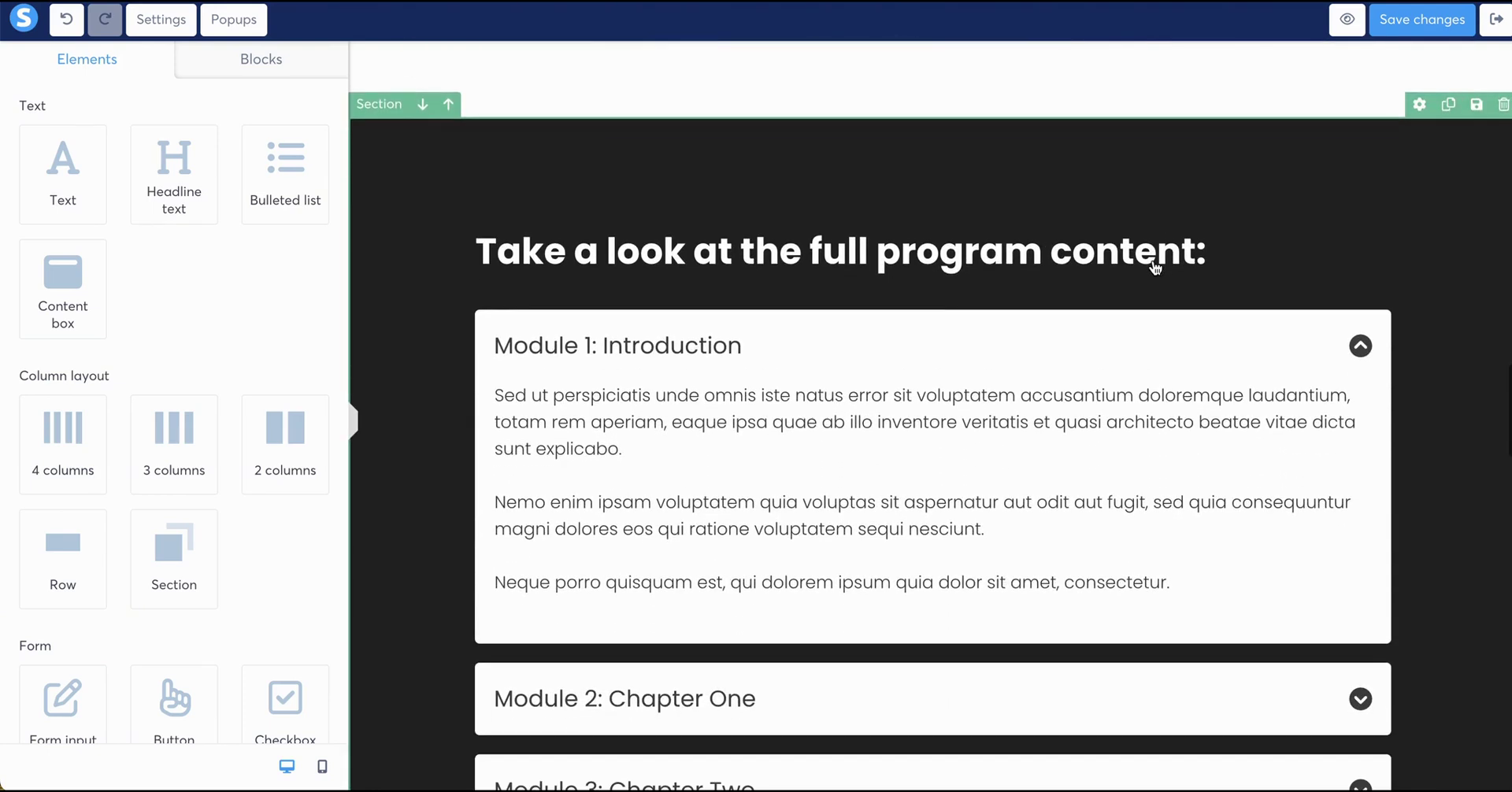
{"action": "scroll", "coordinate": [1156, 268], "scroll_direction": "down", "scroll_amount": 3}
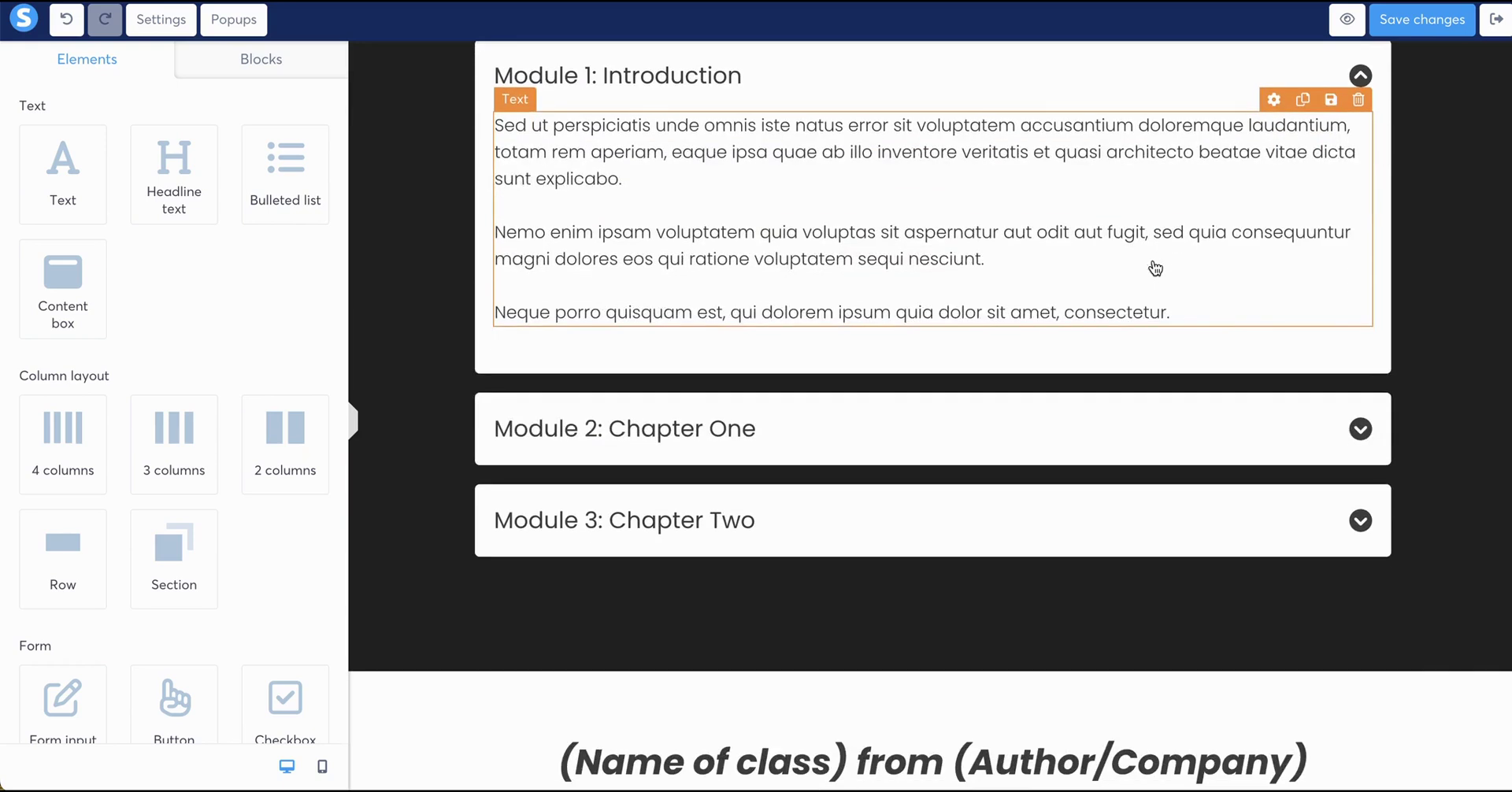